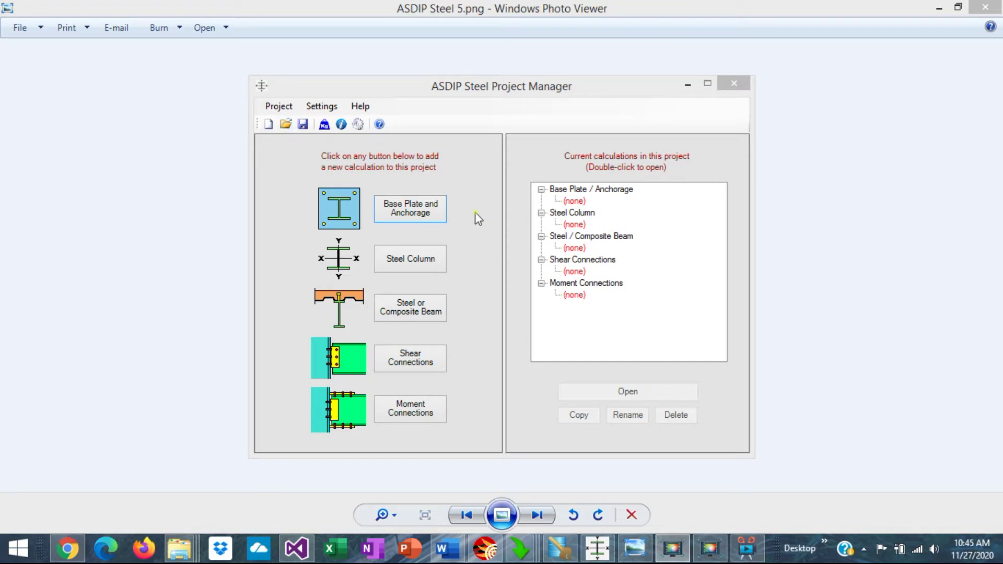
# Add a Base Plate and Anchorage calculation named 'dgfhdfgdf' to the project and open it.
pyautogui.click(413, 212)
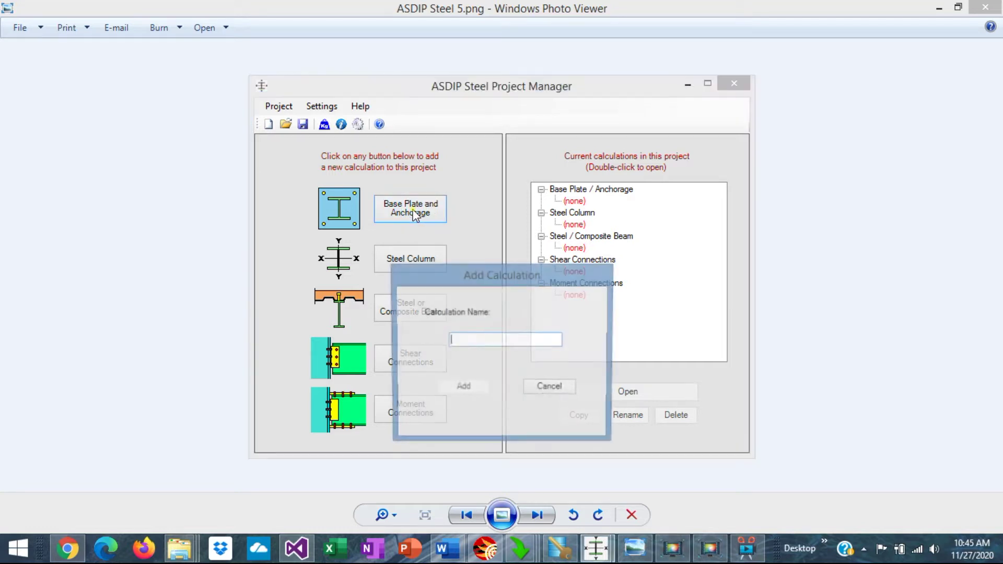
pyautogui.write('dgfhdfgdf')
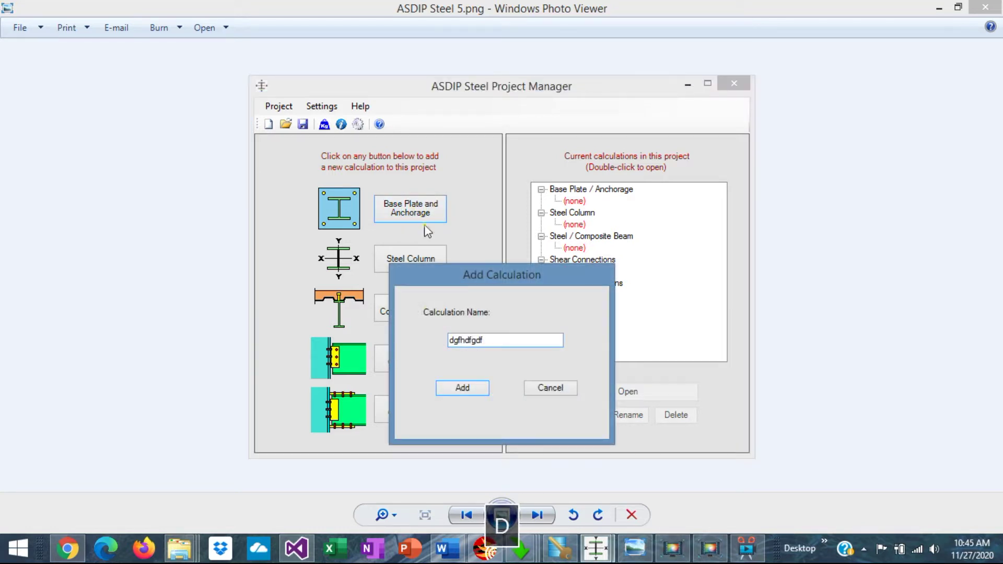
pyautogui.click(463, 389)
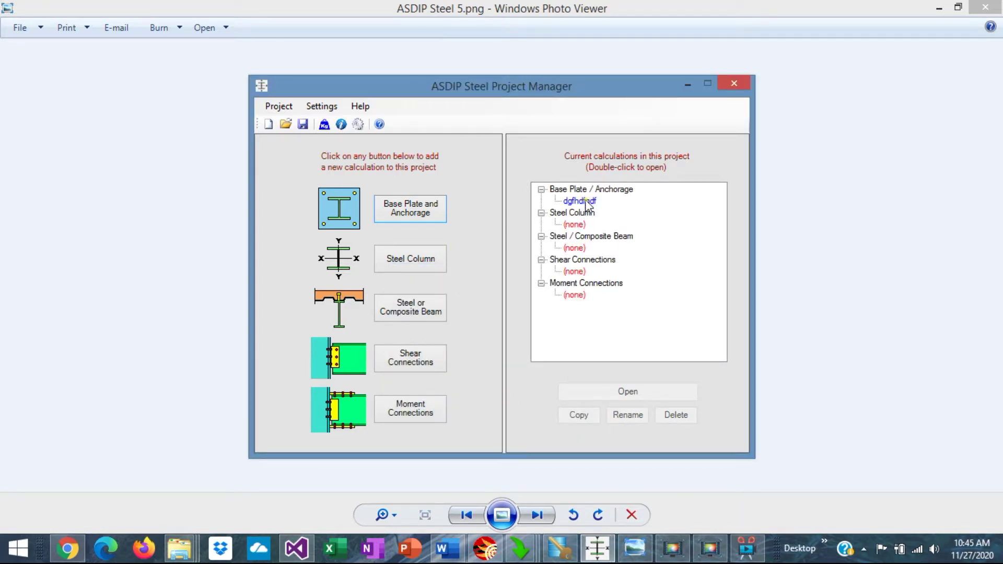
pyautogui.click(581, 201)
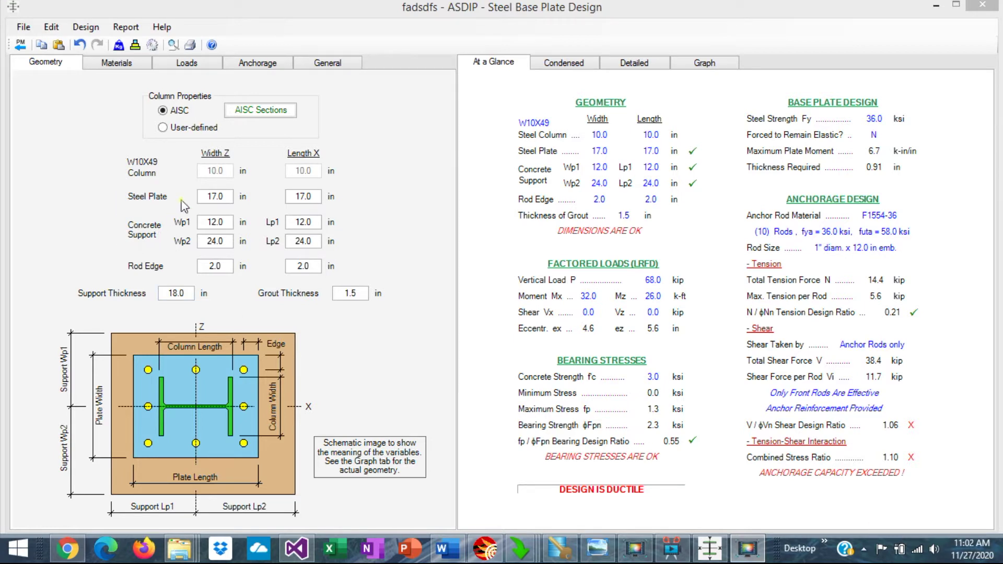
# Review the seismic parameters on the Materials tab without changes, then bring up the base plate Loads inputs.
pyautogui.click(178, 293)
pyautogui.click(105, 65)
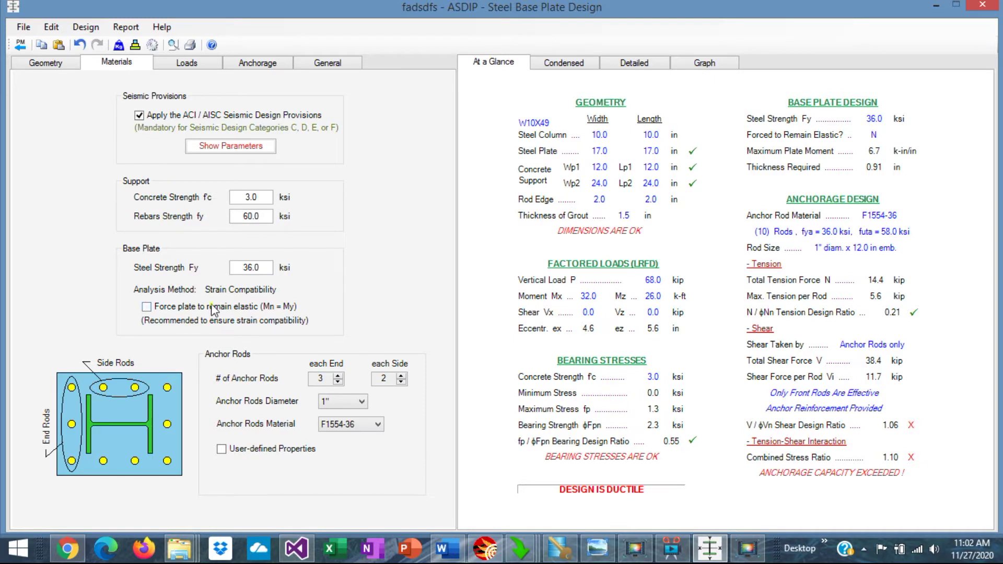
pyautogui.click(226, 146)
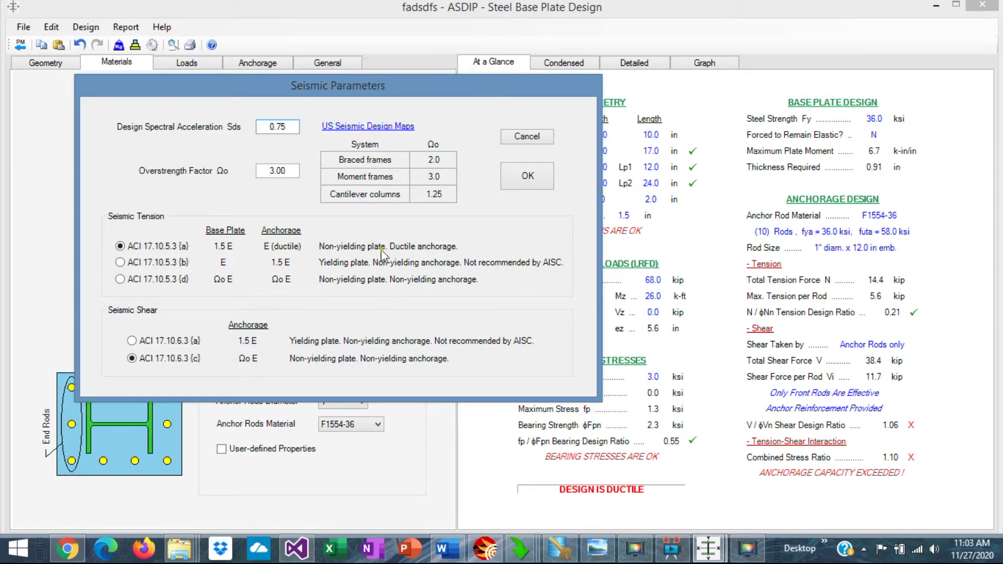
pyautogui.press('Return')
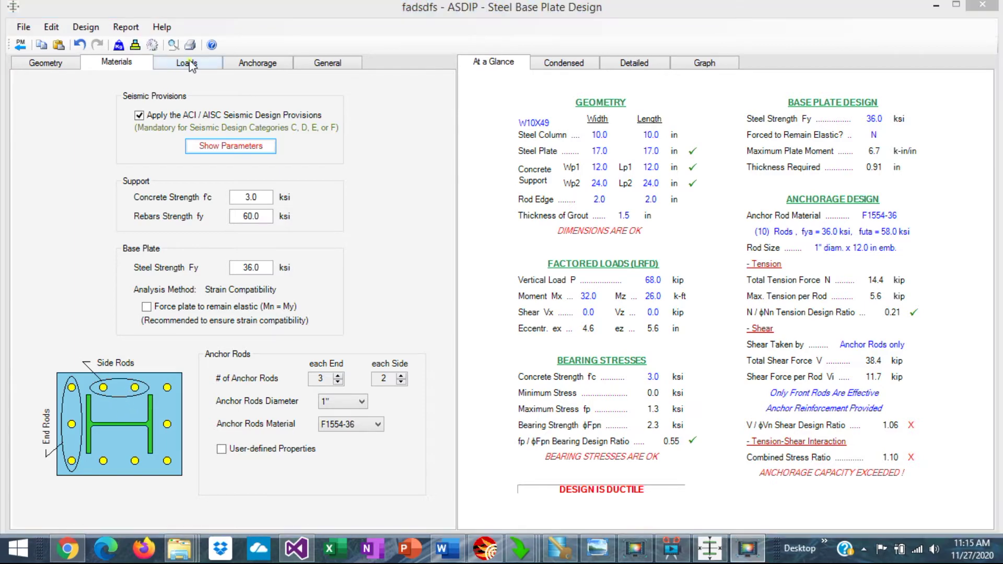
pyautogui.click(188, 63)
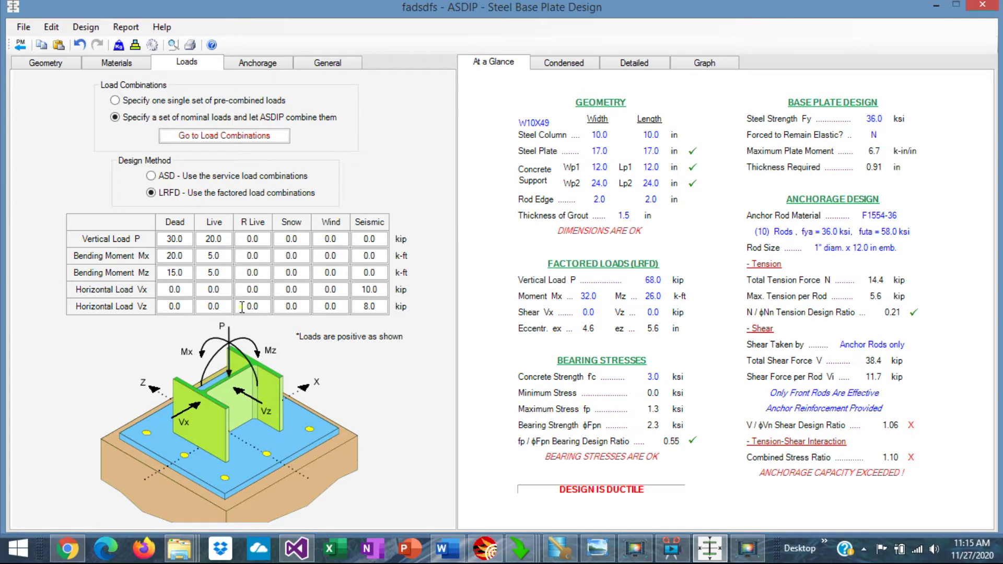
# Try ASD and pre-combined loads, return to LRFD with nominal loads, and open the load combination factors.
pyautogui.click(150, 176)
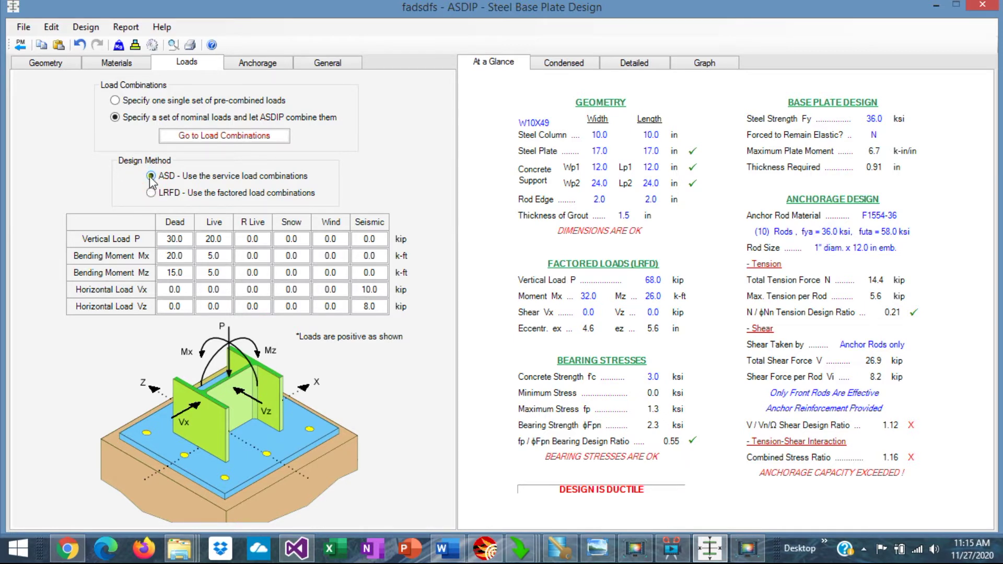
pyautogui.click(151, 193)
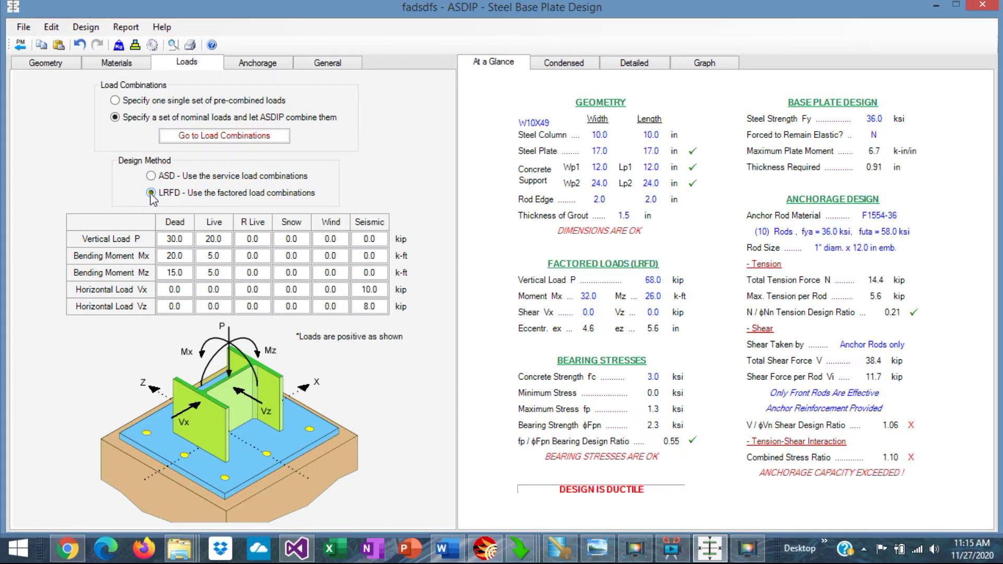
pyautogui.click(115, 101)
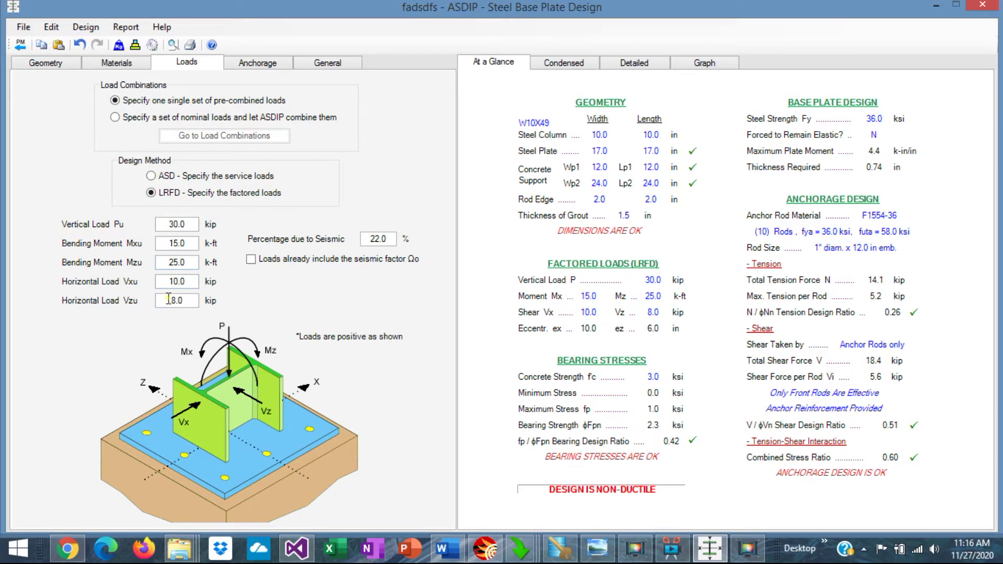
pyautogui.click(115, 118)
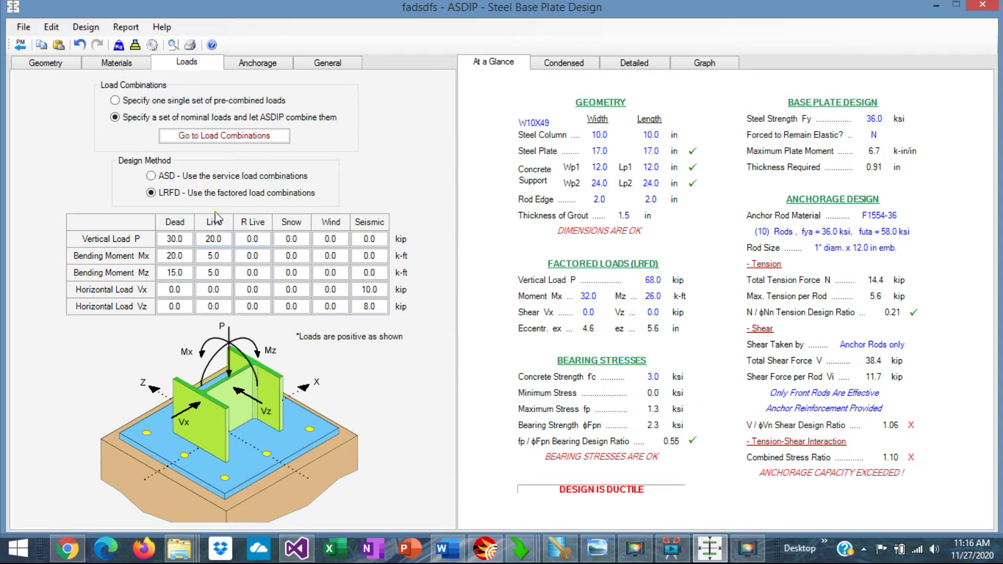
pyautogui.click(135, 46)
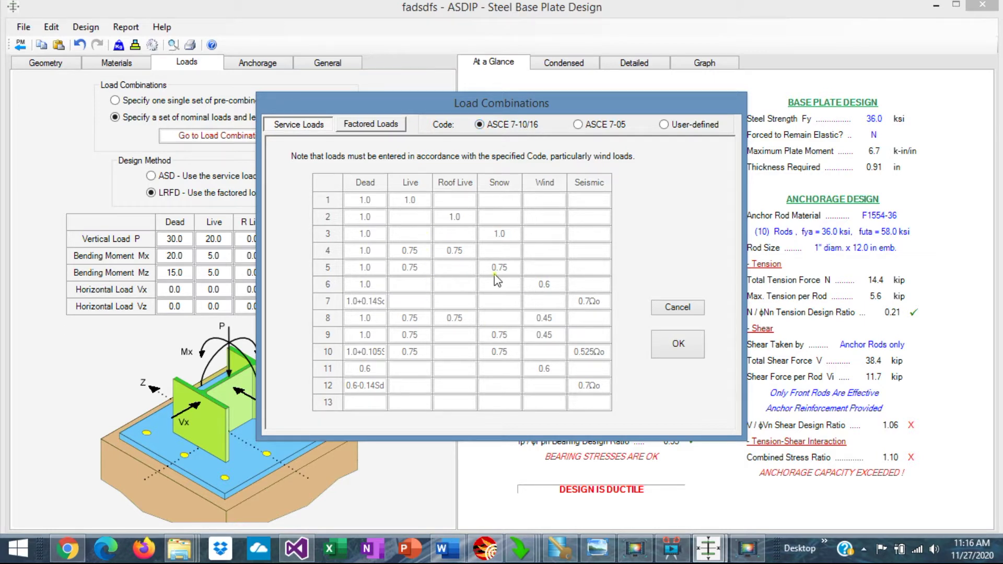
# Compare ASCE 7-05 and user-defined load combinations, then close Load Combinations without saving.
pyautogui.click(578, 125)
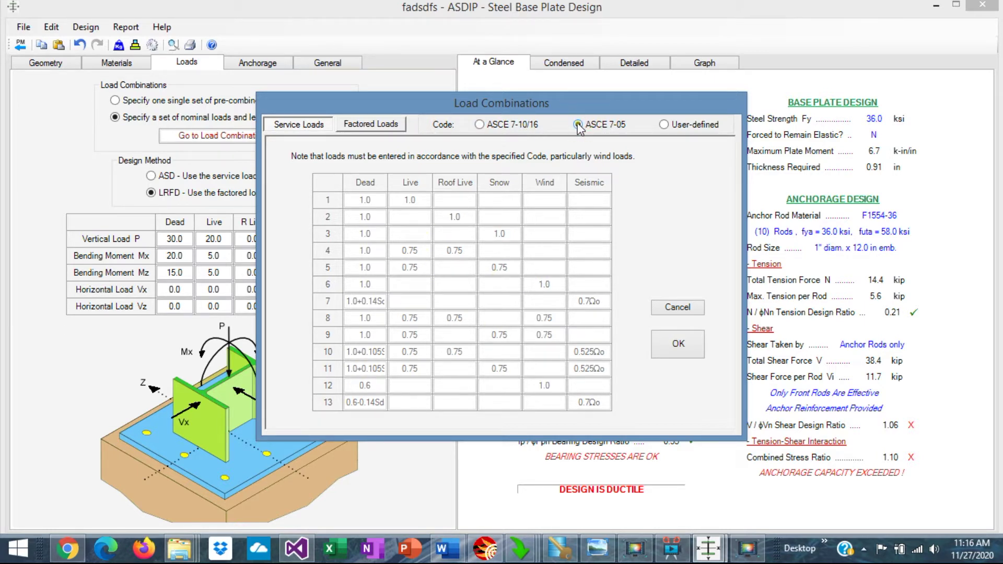
pyautogui.click(664, 125)
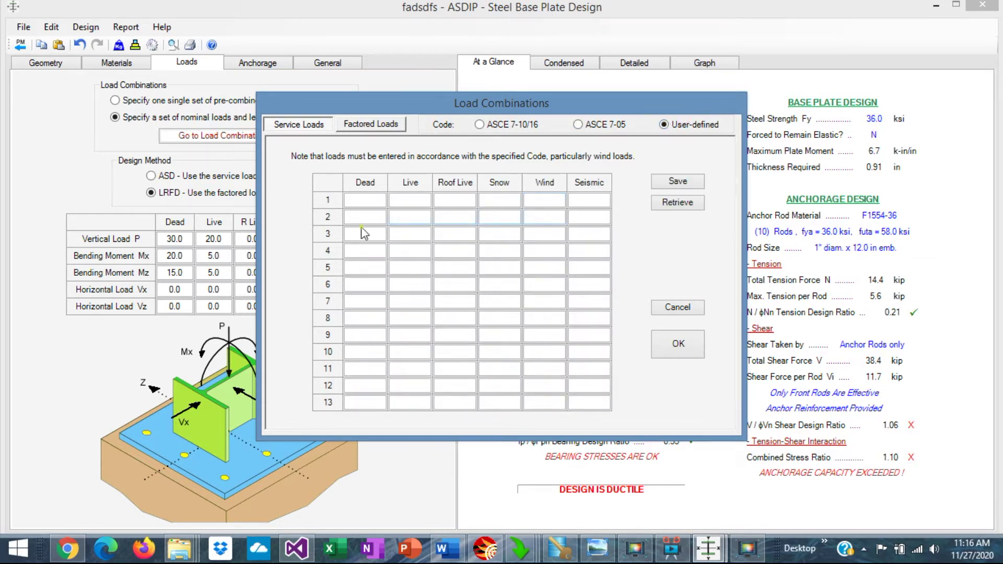
pyautogui.click(367, 201)
pyautogui.press('Escape')
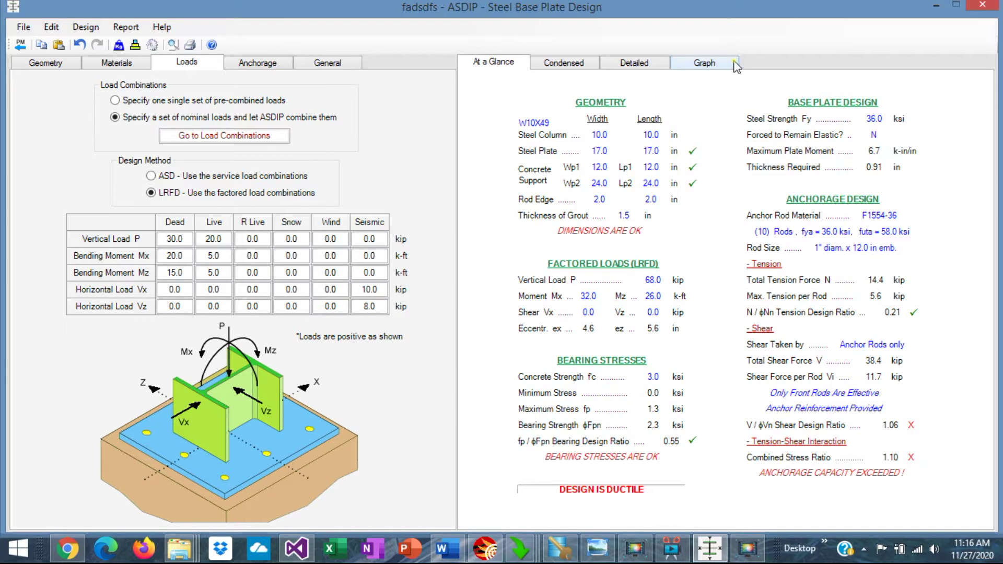
# Show the base plate graph for combination 1.2D+1.6L+0.5Lr, then switch to the Anchorage inputs.
pyautogui.click(700, 65)
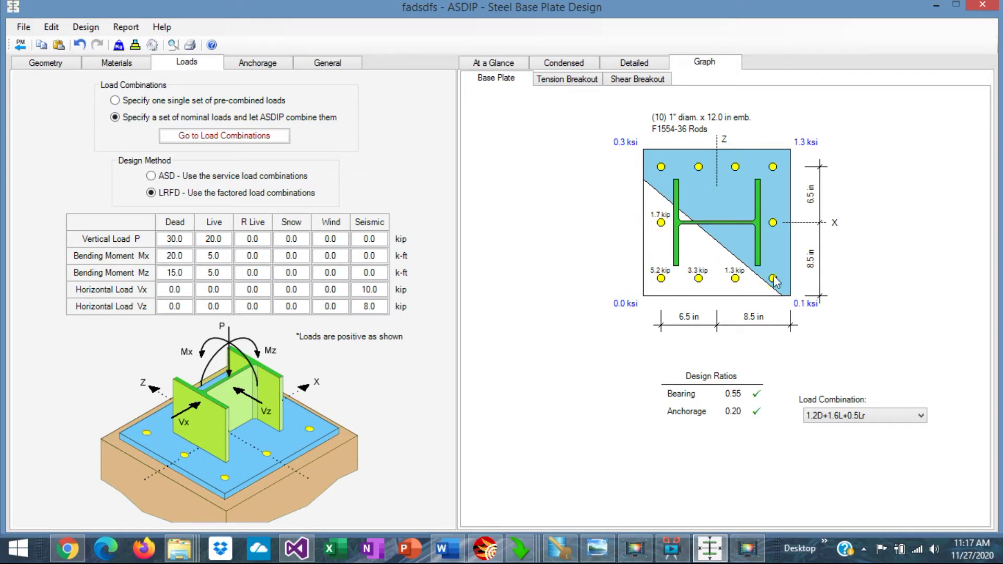
pyautogui.click(920, 415)
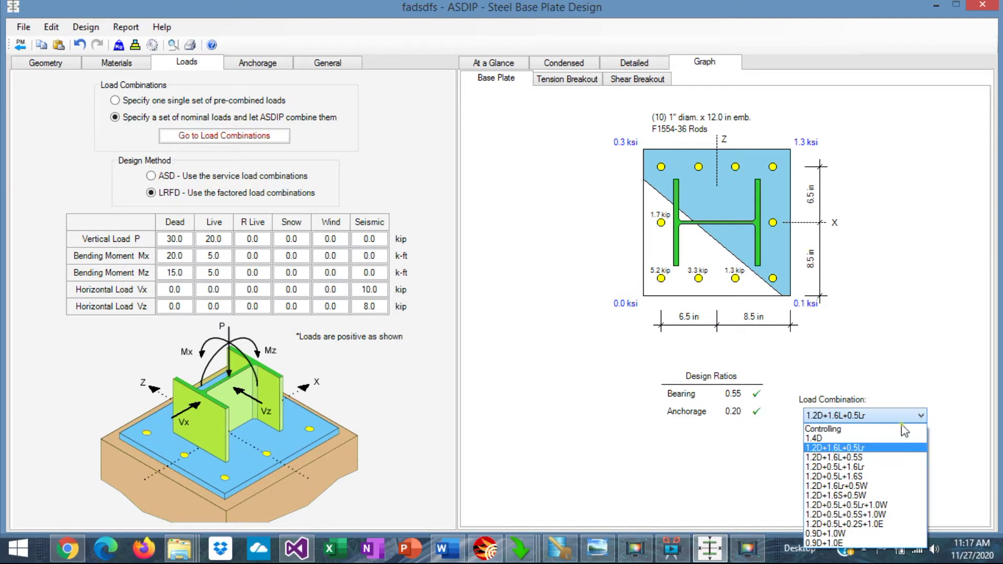
pyautogui.click(873, 239)
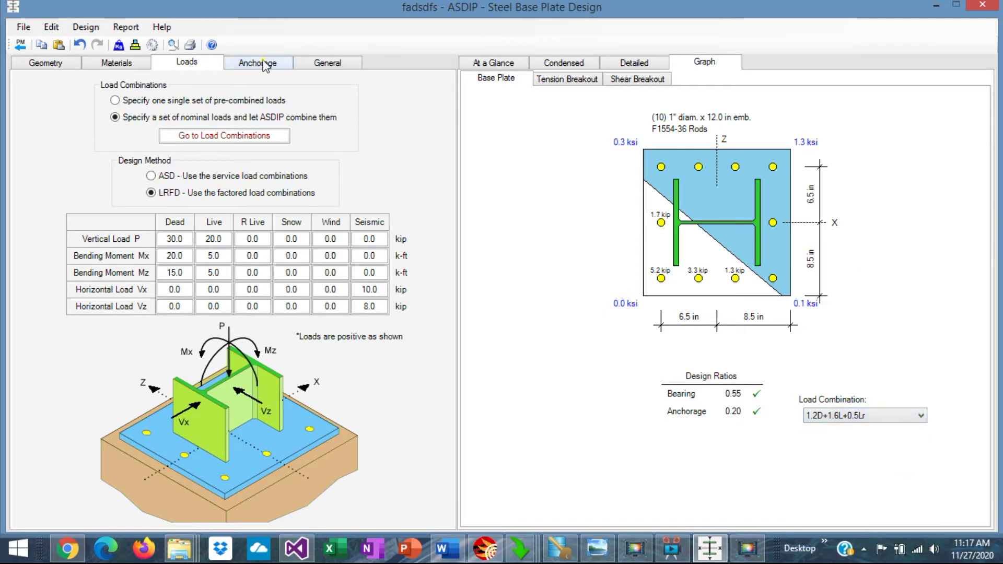
pyautogui.click(260, 62)
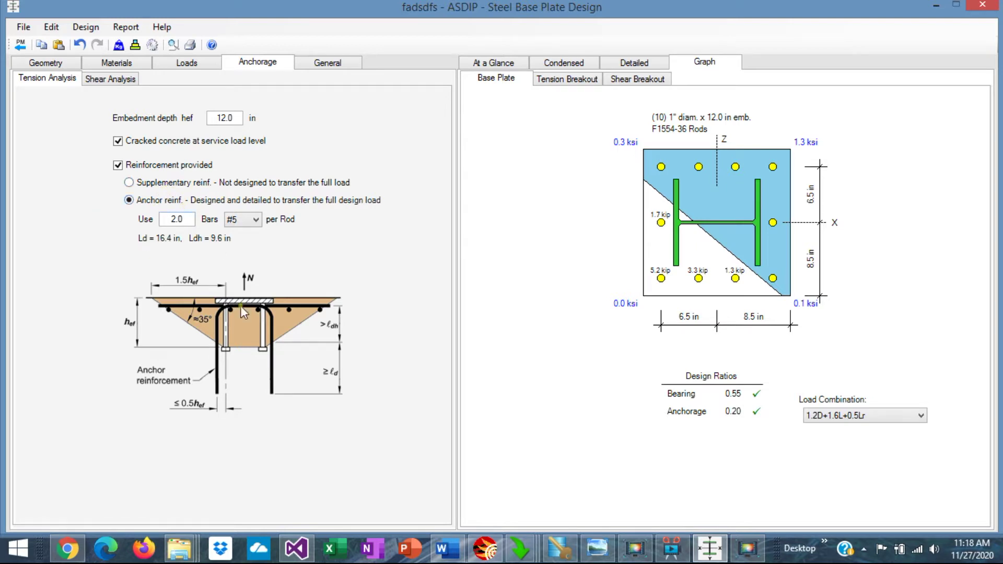
# After trying shear lug plus friction, resist shear by anchor rods only with unwelded washers, then view At a Glance.
pyautogui.click(107, 80)
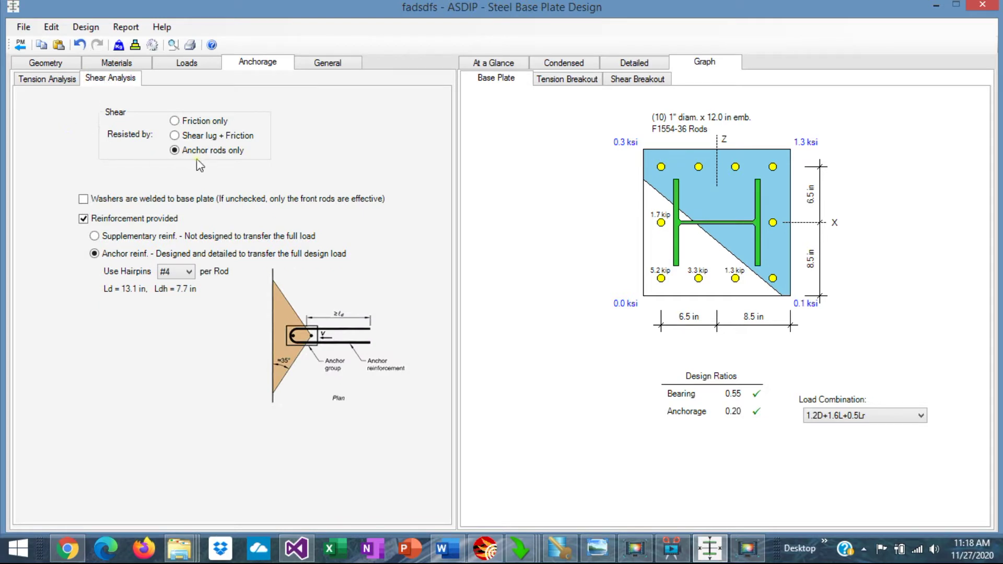
pyautogui.click(174, 136)
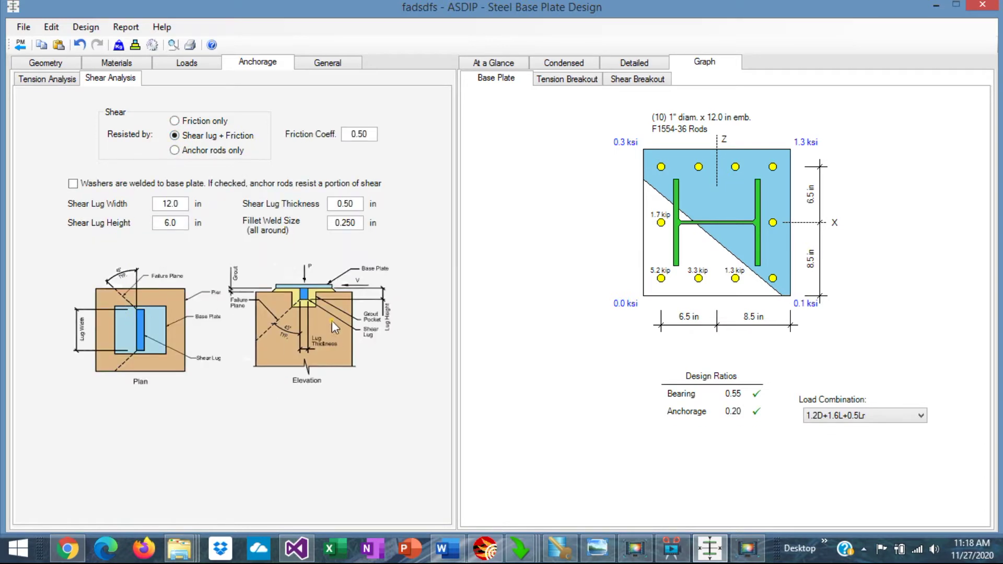
pyautogui.click(175, 150)
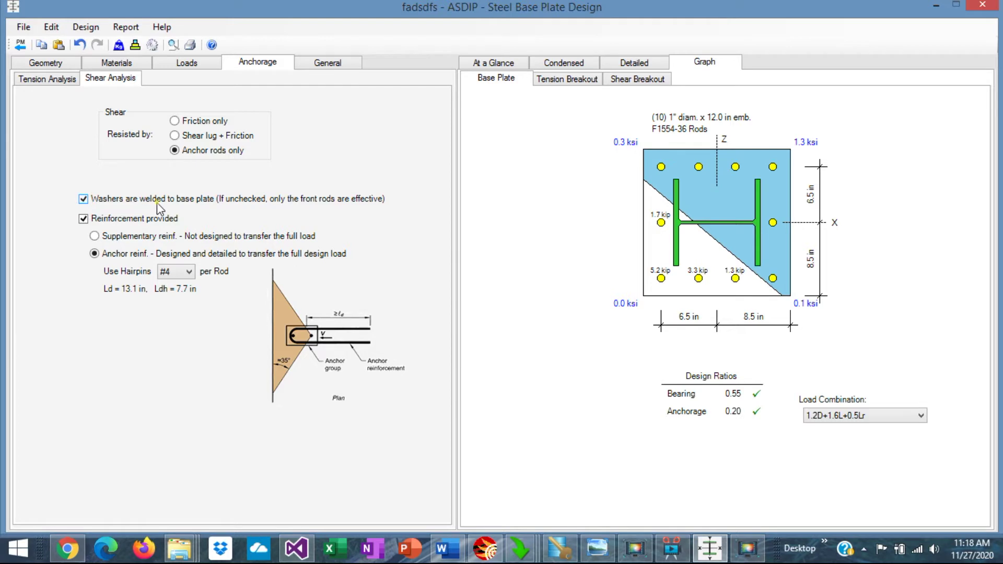
pyautogui.click(85, 199)
pyautogui.click(491, 64)
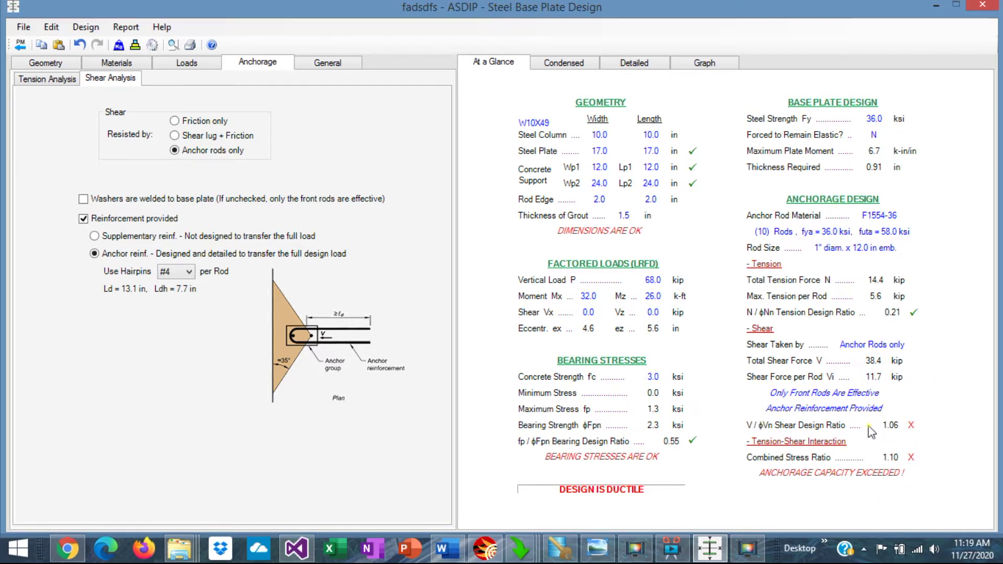
# Scroll through the condensed base plate calculation report.
pyautogui.click(555, 72)
pyautogui.scroll(-5, 708, 283)
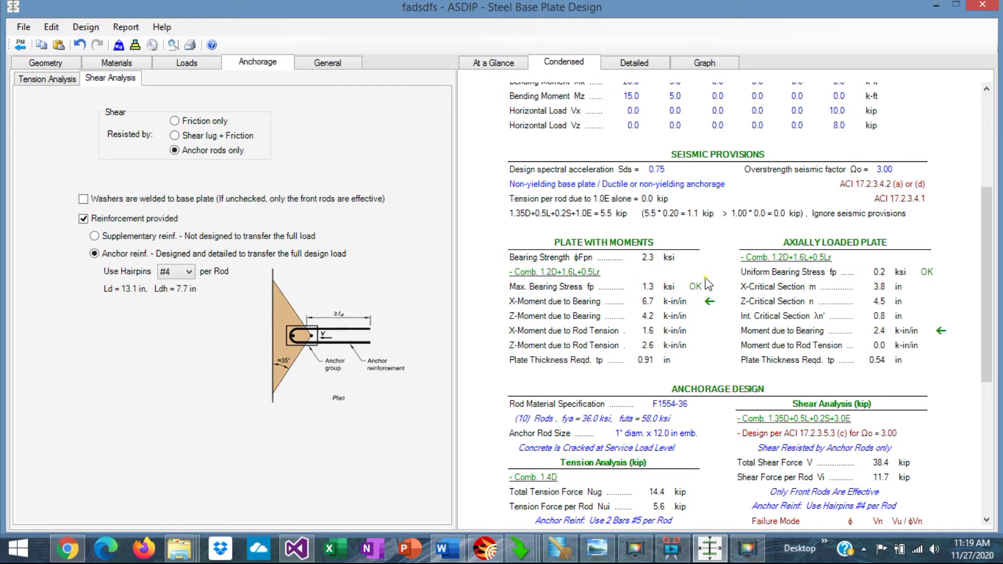
pyautogui.scroll(-2, 708, 283)
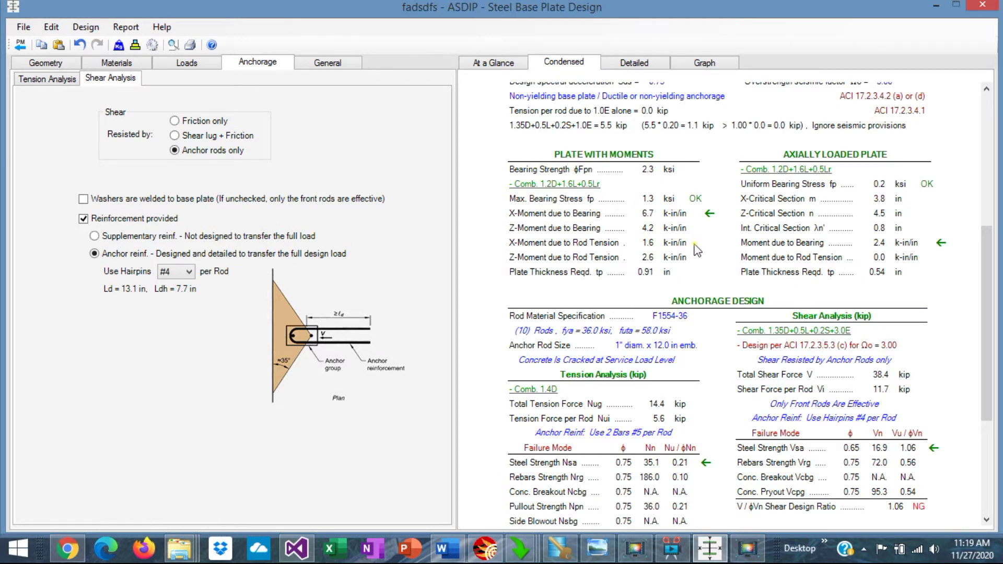
pyautogui.scroll(-2, 695, 251)
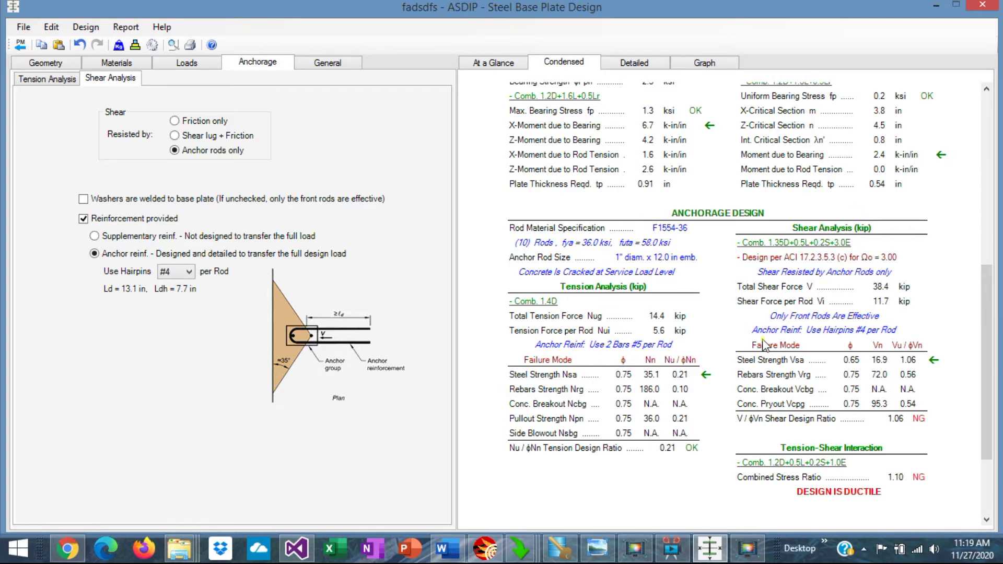
pyautogui.scroll(-3, 764, 345)
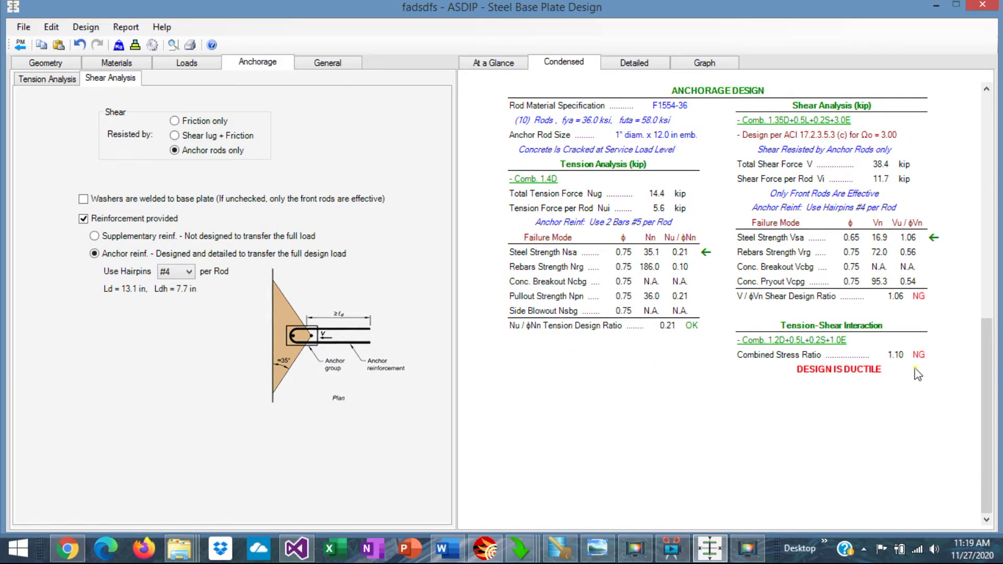
# Read the detailed calculation report down to the anchorage checks, then return to the base plate graph.
pyautogui.click(635, 65)
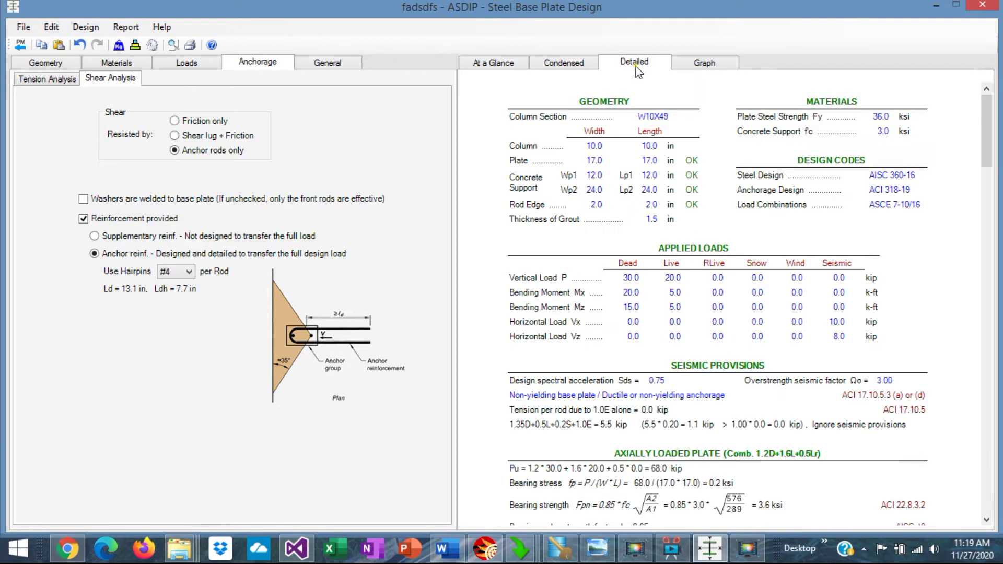
pyautogui.scroll(-2, 663, 236)
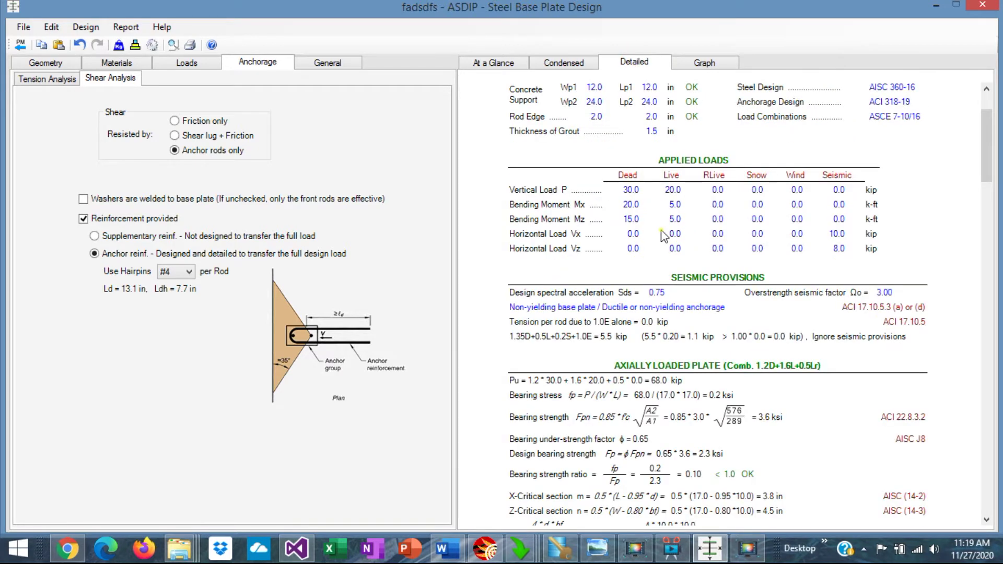
pyautogui.scroll(-2, 663, 236)
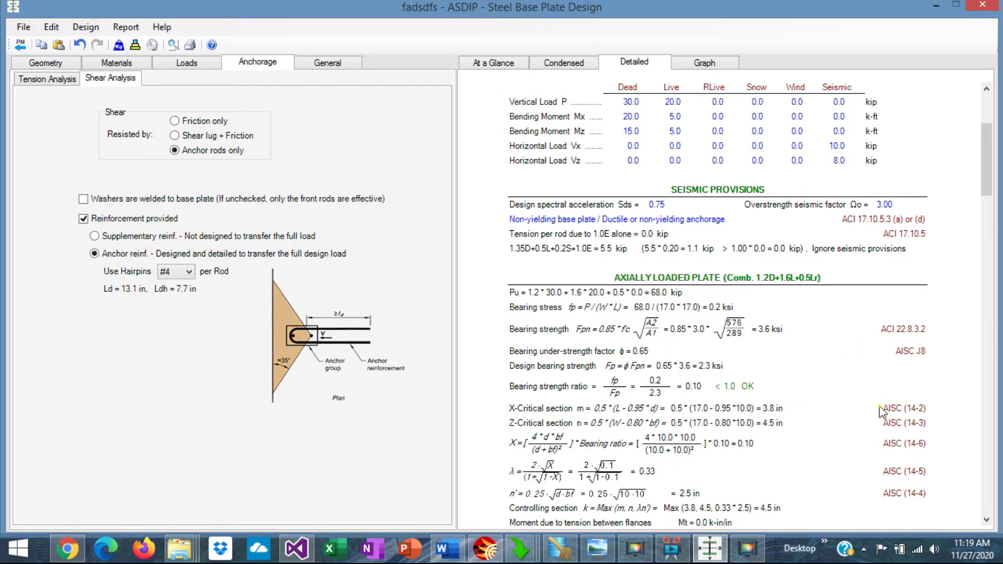
pyautogui.scroll(-3, 881, 411)
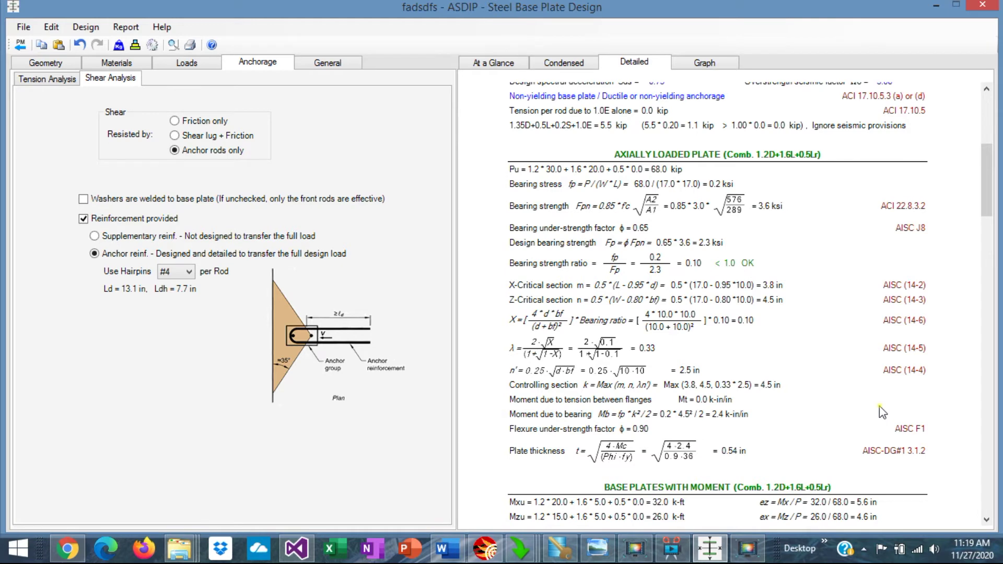
pyautogui.scroll(-7, 881, 411)
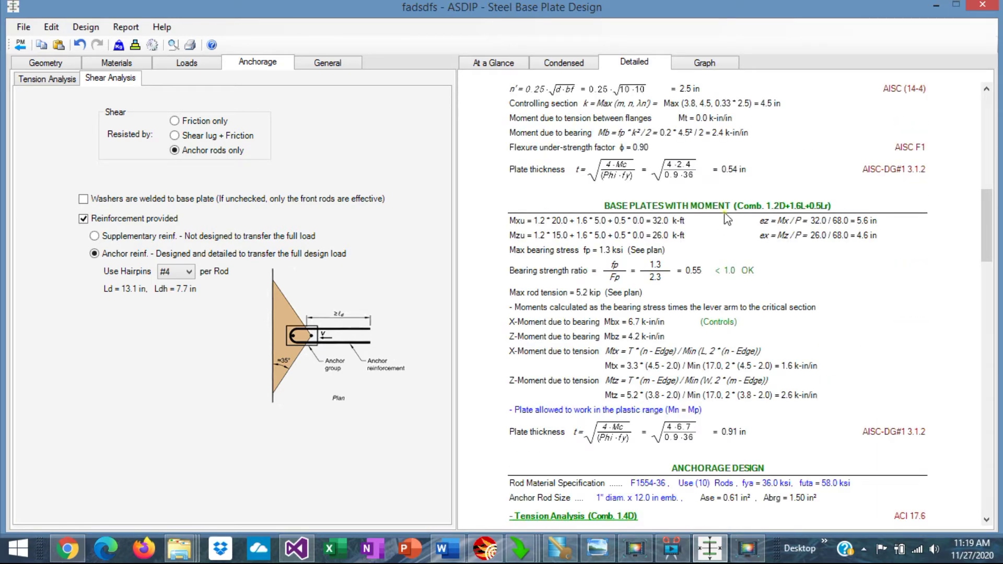
pyautogui.scroll(-2, 819, 281)
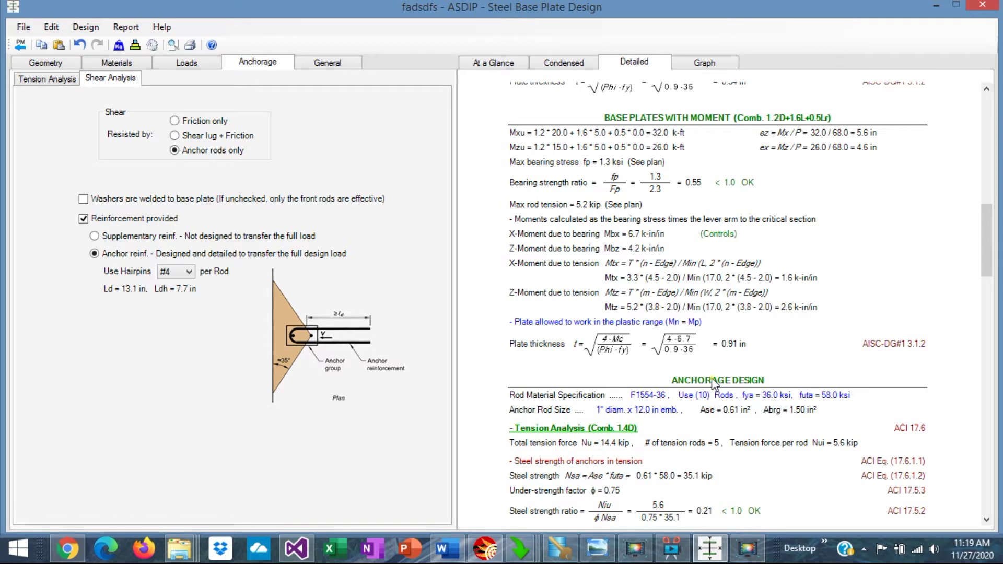
pyautogui.scroll(-6, 715, 383)
pyautogui.scroll(-8, 715, 385)
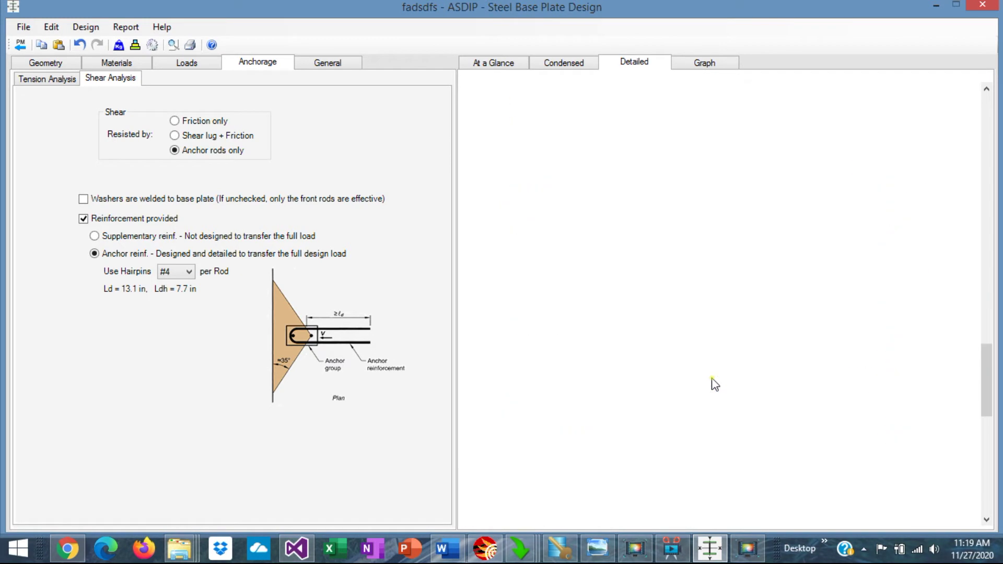
pyautogui.click(703, 67)
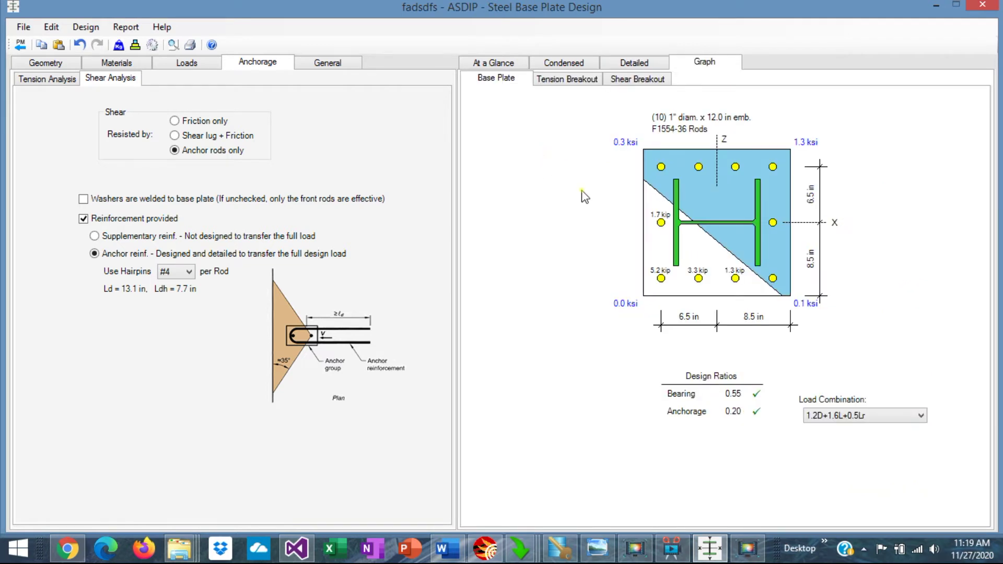
# View the tension and shear breakout drawings, then preview the printed calculation report.
pyautogui.click(577, 80)
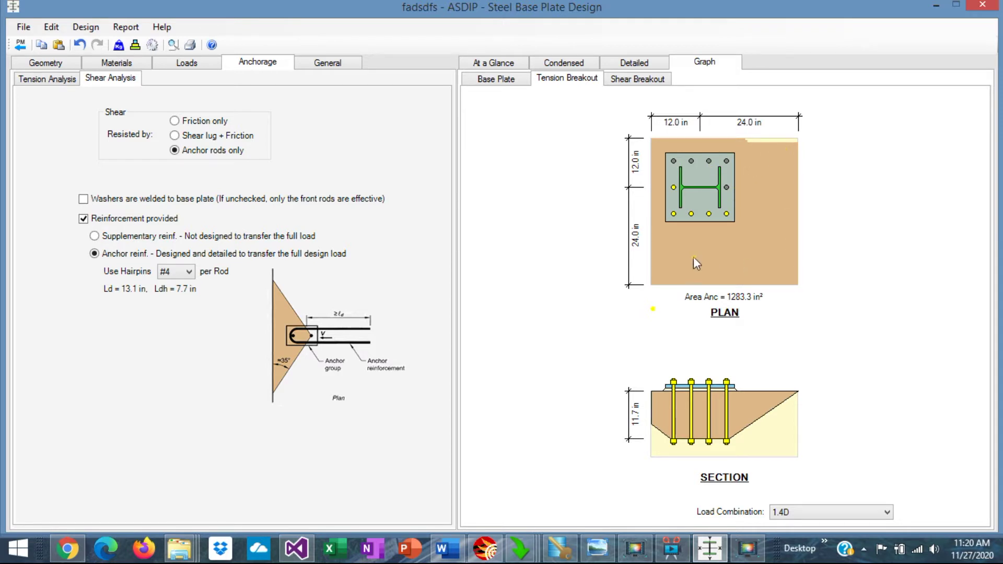
pyautogui.click(645, 82)
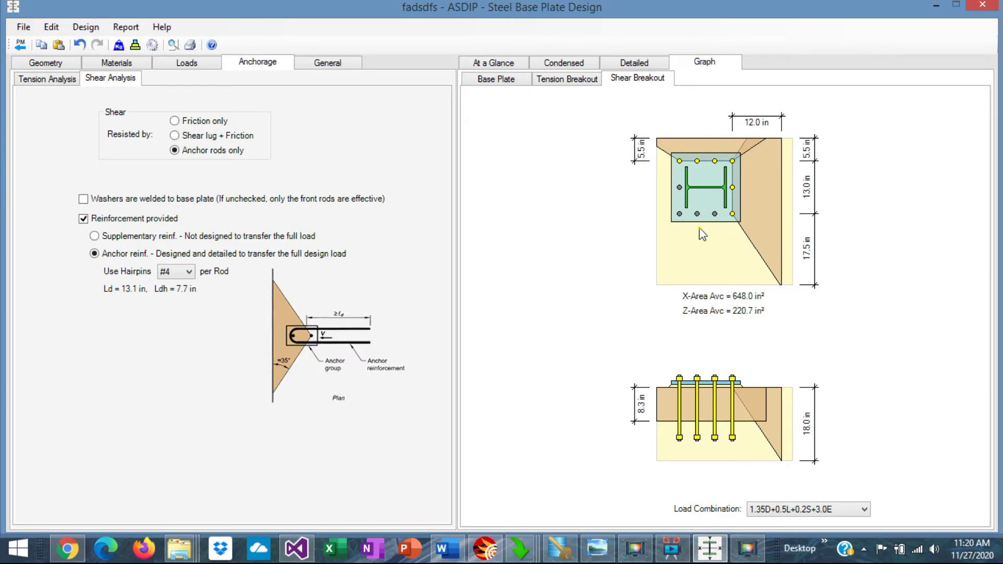
pyautogui.click(173, 44)
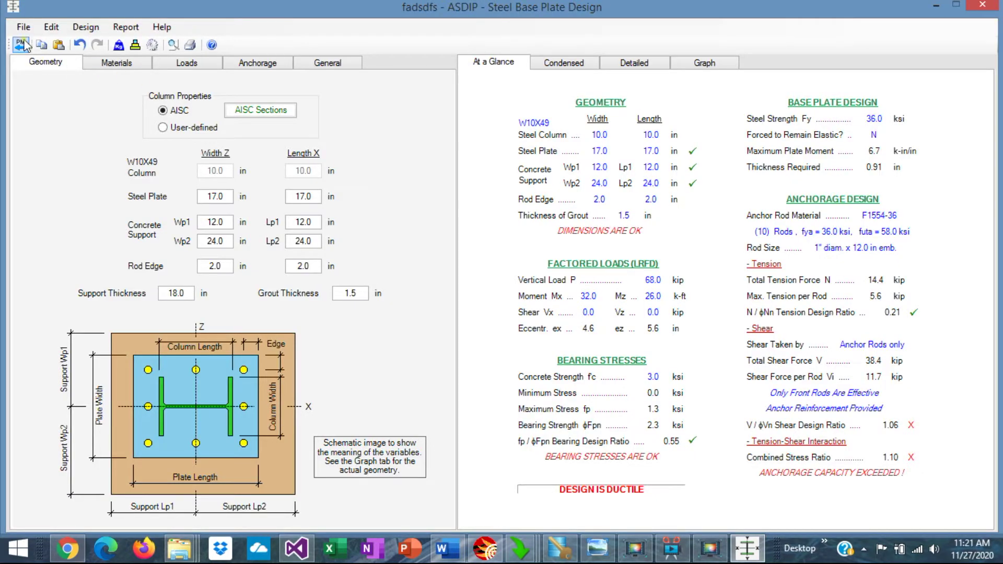
# Add a Steel Column calculation named 'dfghdgf', open it, and show its stability inputs.
pyautogui.click(21, 45)
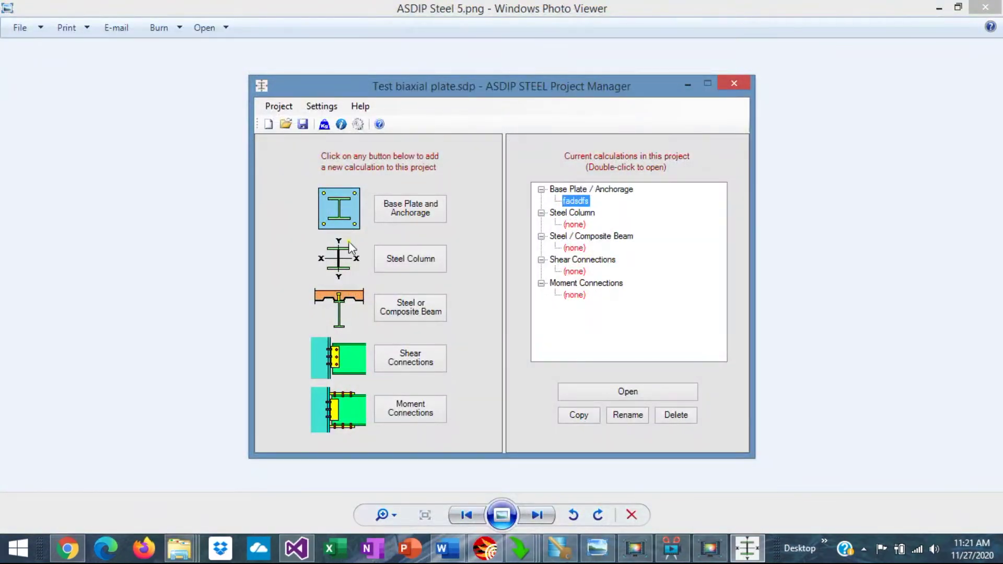
pyautogui.click(413, 262)
pyautogui.write('dfghdgf')
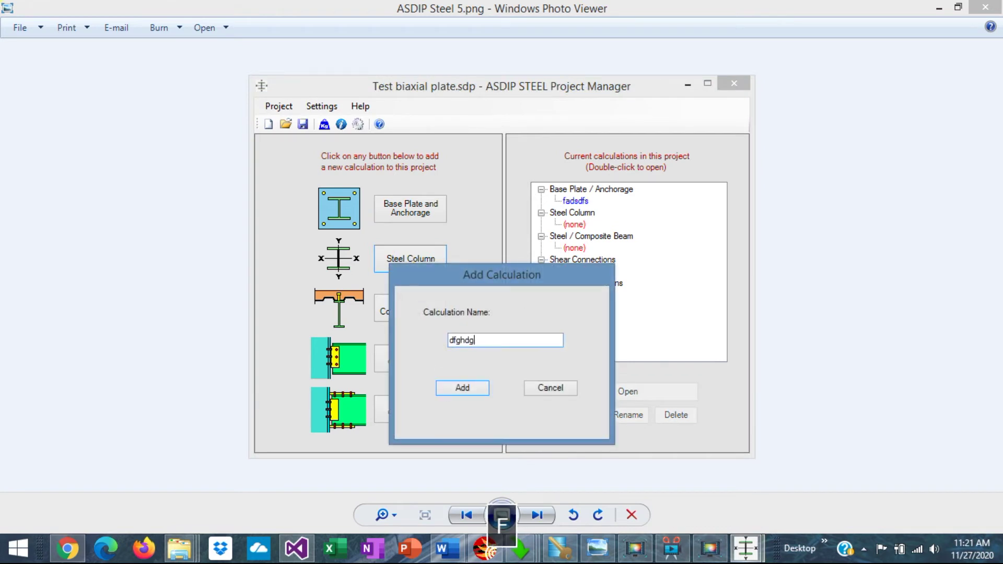
pyautogui.click(463, 390)
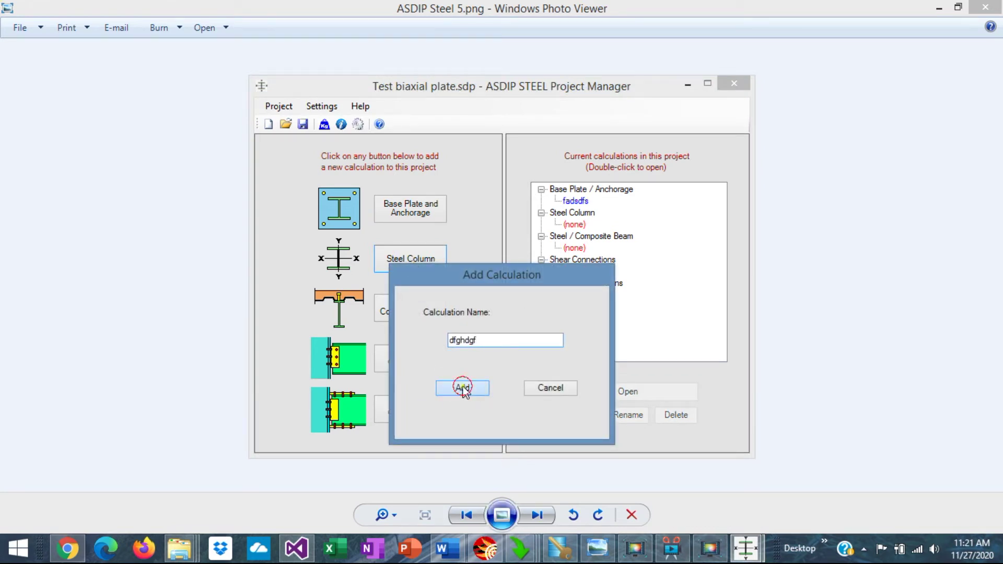
pyautogui.doubleClick(577, 226)
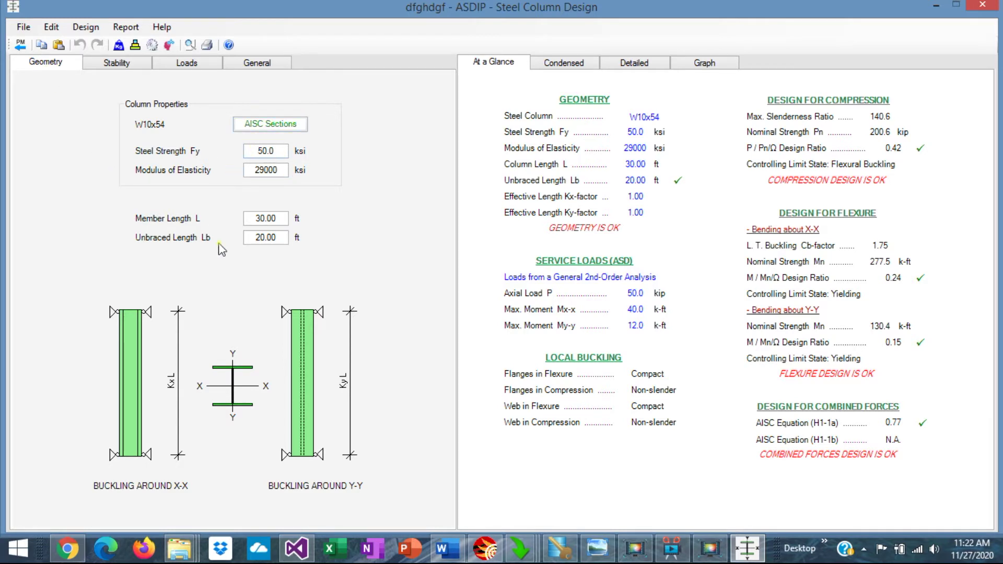
pyautogui.click(118, 65)
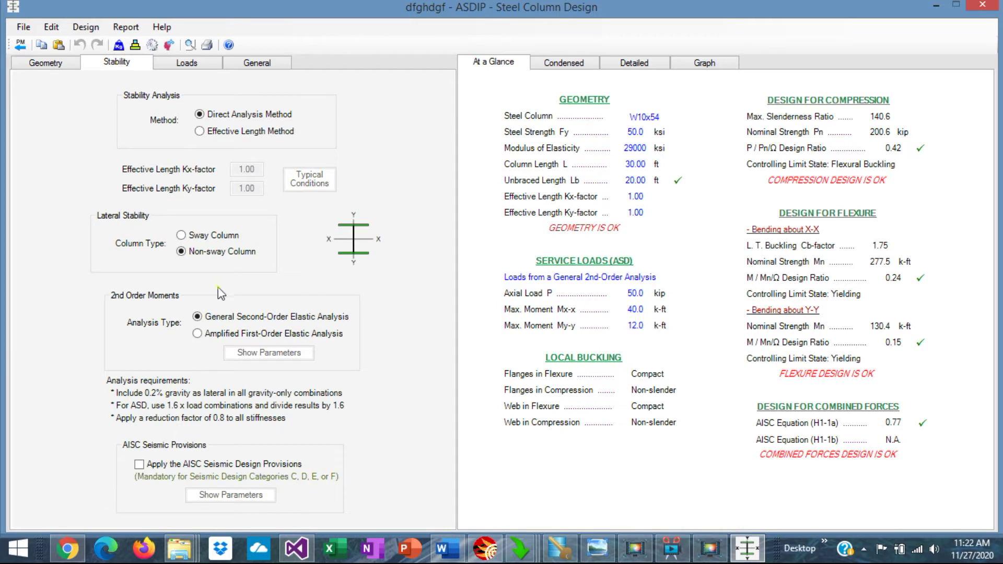
# Keep the column non-sway with Amplified First-Order Elastic Analysis, confirming B1 of 1.00.
pyautogui.click(182, 237)
pyautogui.click(181, 252)
pyautogui.click(195, 334)
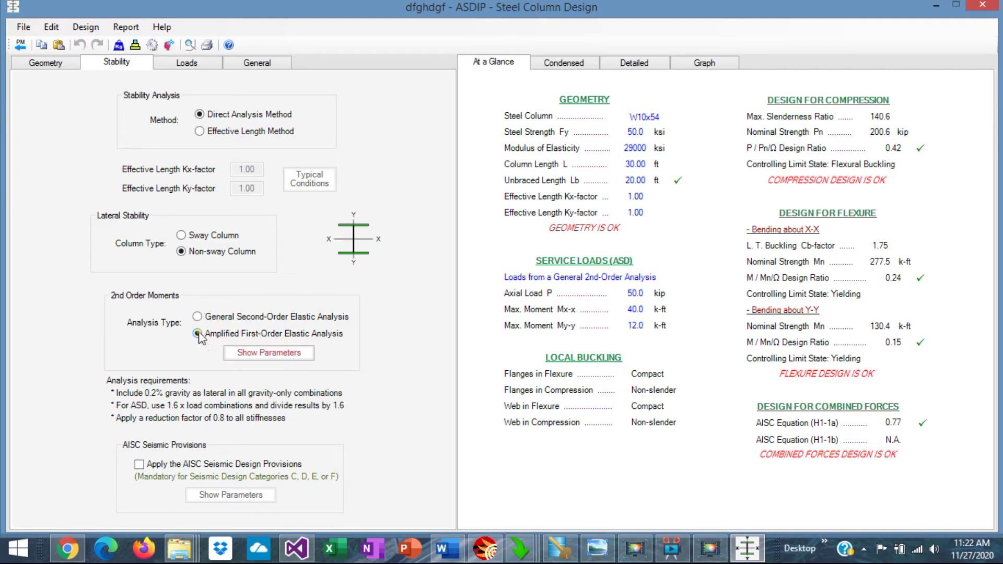
pyautogui.click(280, 358)
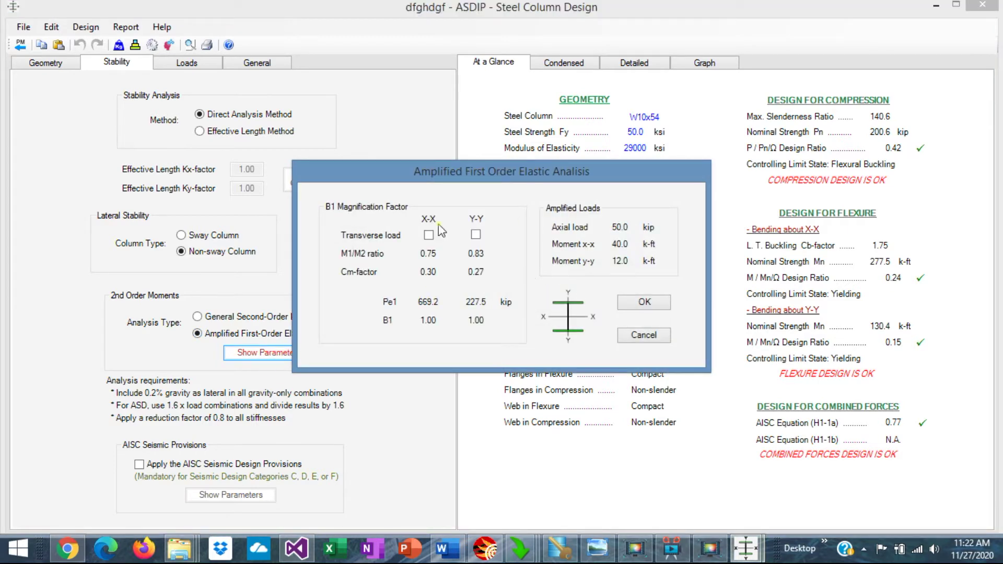
pyautogui.click(644, 303)
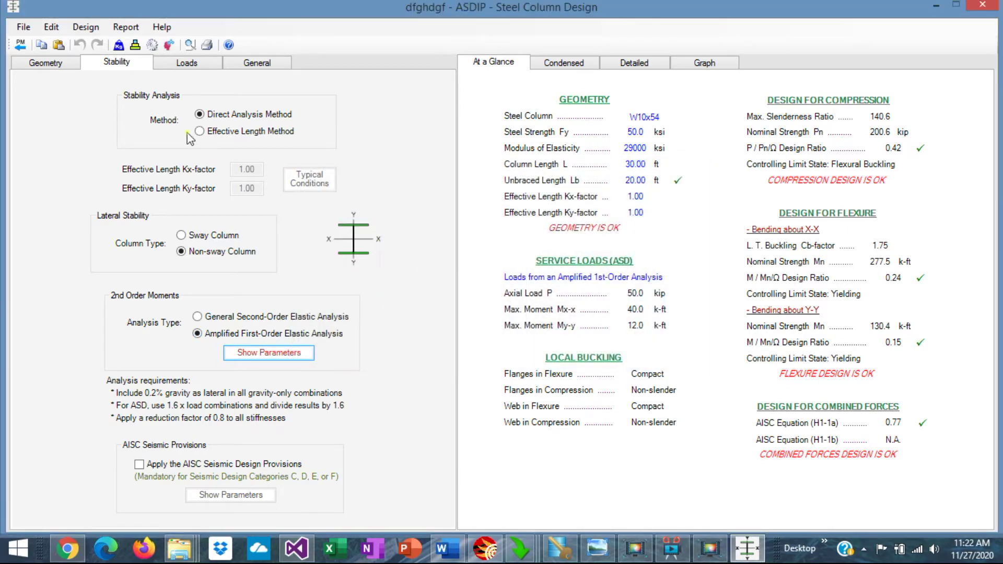
pyautogui.click(189, 66)
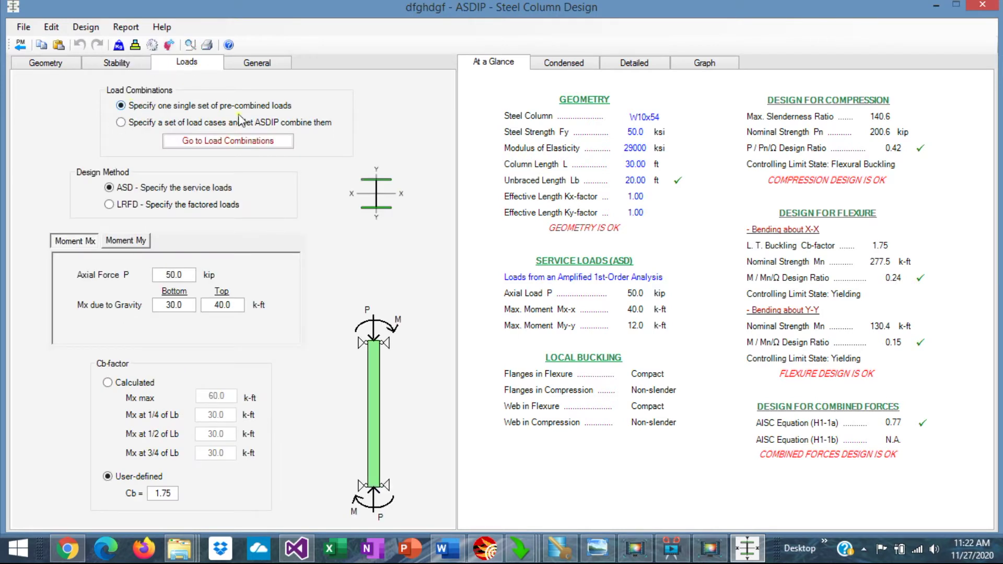
# Enter the column loads as separate load cases and review the stability amplified-moments table.
pyautogui.click(121, 124)
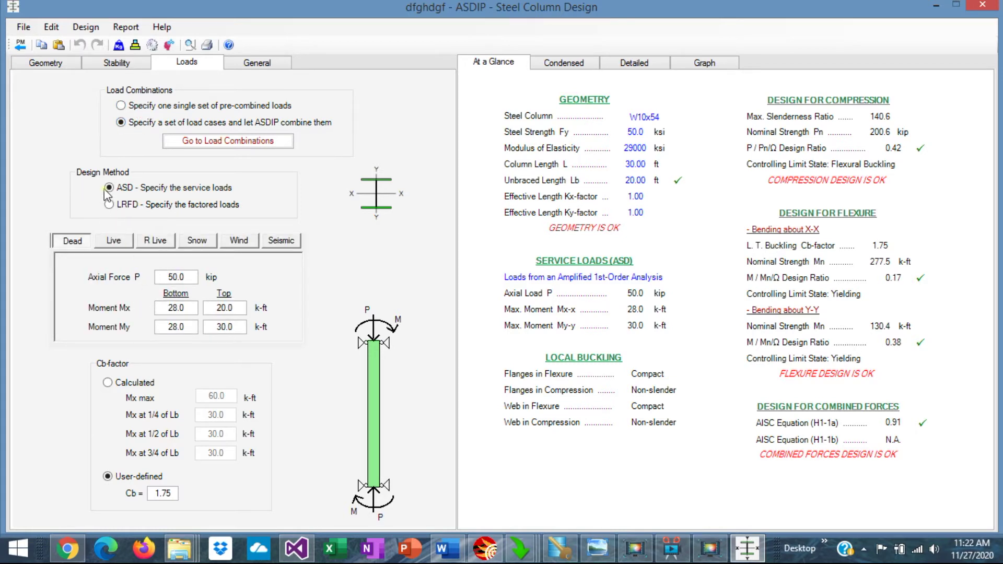
pyautogui.click(114, 63)
pyautogui.click(285, 359)
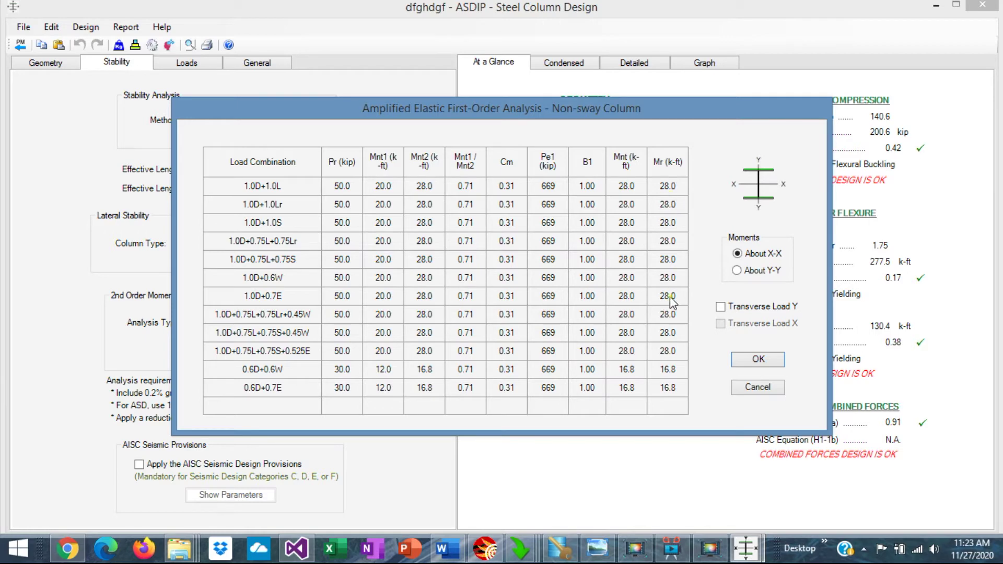
pyautogui.click(758, 360)
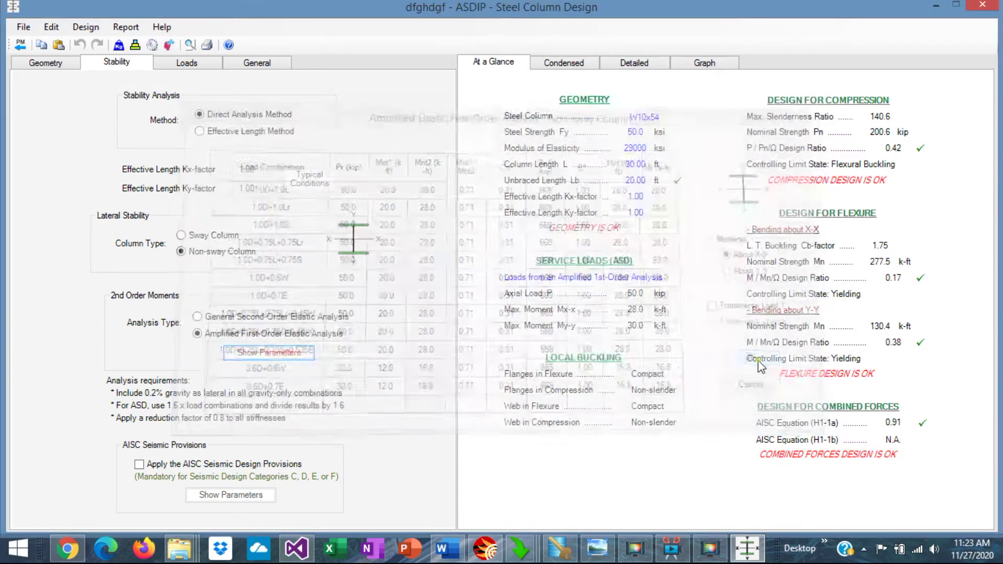
# Switch the column design to LRFD and show the condensed report with combined ratio 0.85.
pyautogui.click(181, 66)
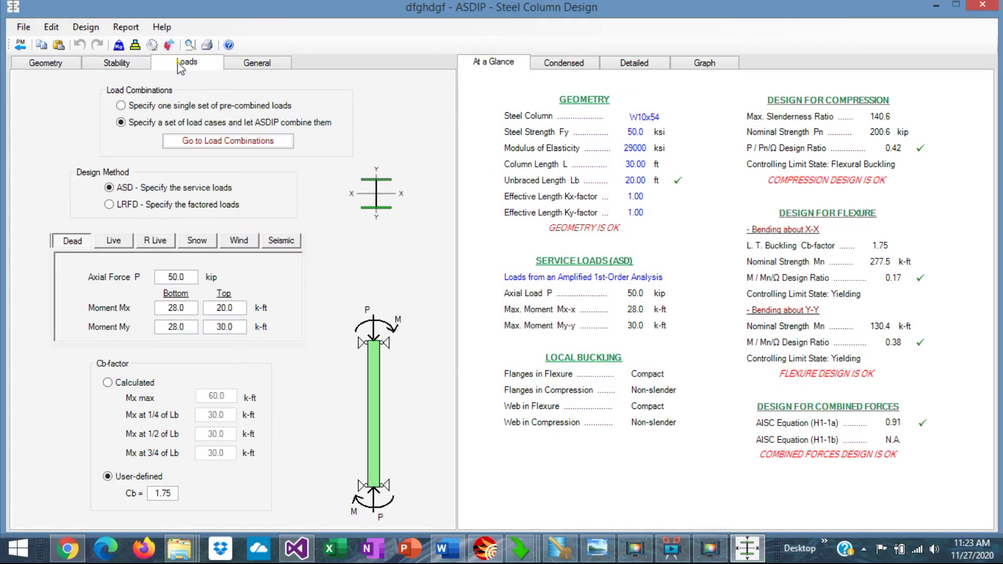
pyautogui.click(110, 205)
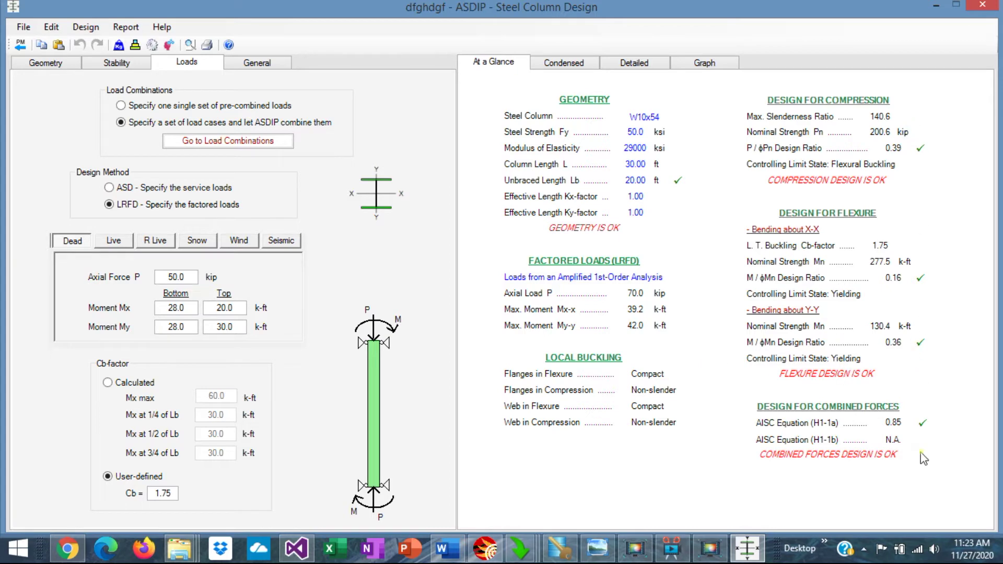
pyautogui.click(568, 63)
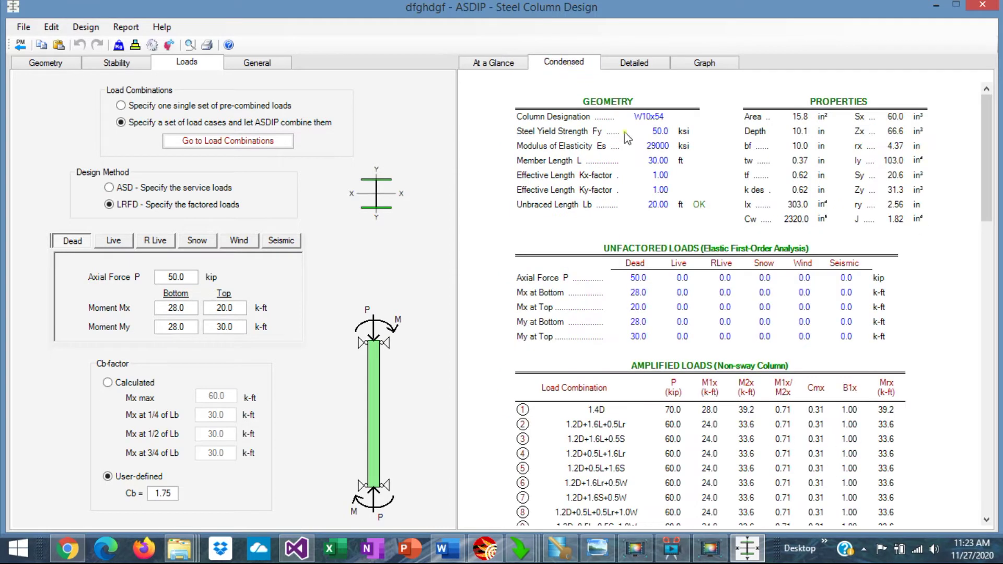
# Scroll through the condensed column report and its amplified LRFD combinations.
pyautogui.scroll(-5, 702, 289)
pyautogui.scroll(-5, 702, 289)
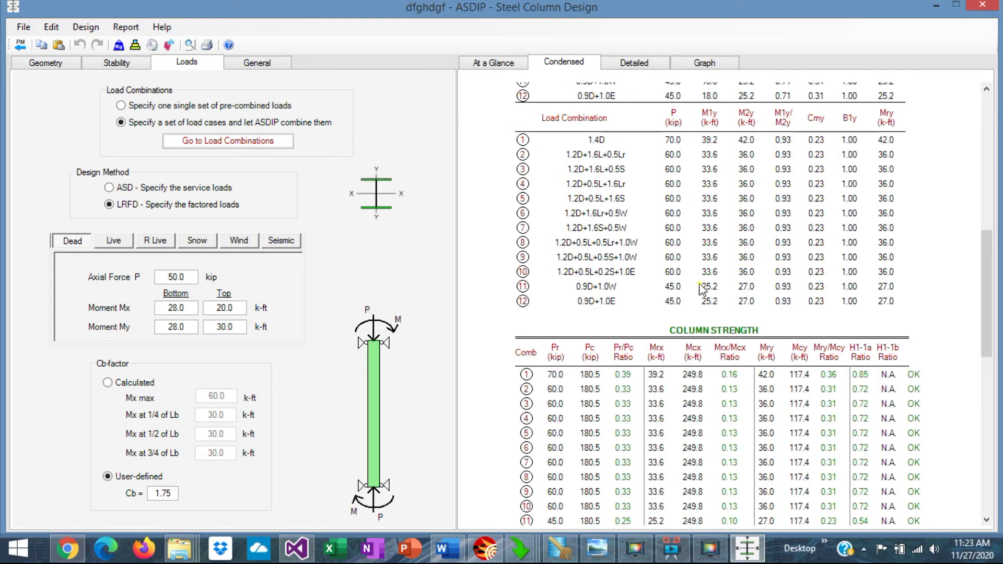
pyautogui.scroll(-2, 702, 289)
pyautogui.scroll(-7, 701, 289)
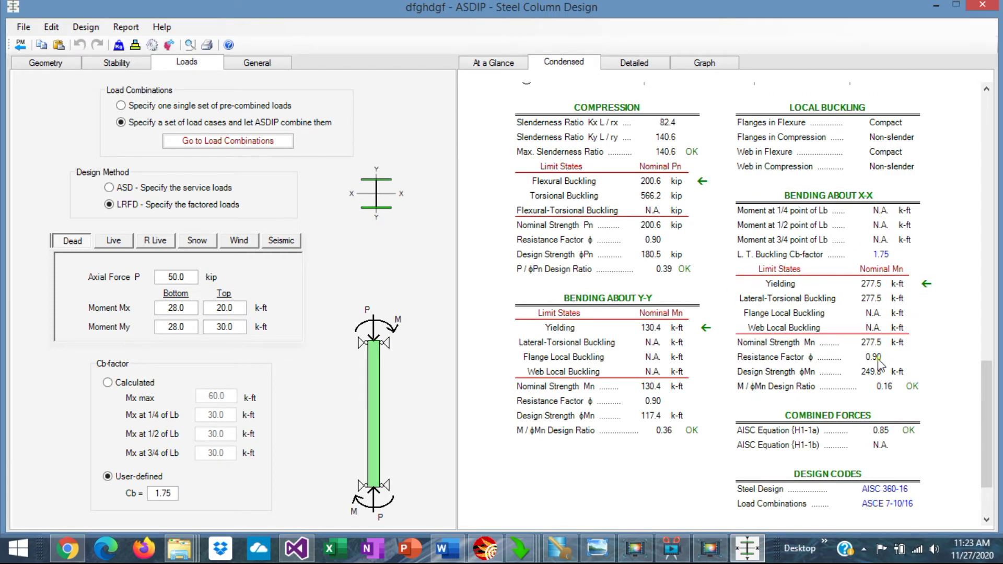
pyautogui.scroll(-2, 880, 363)
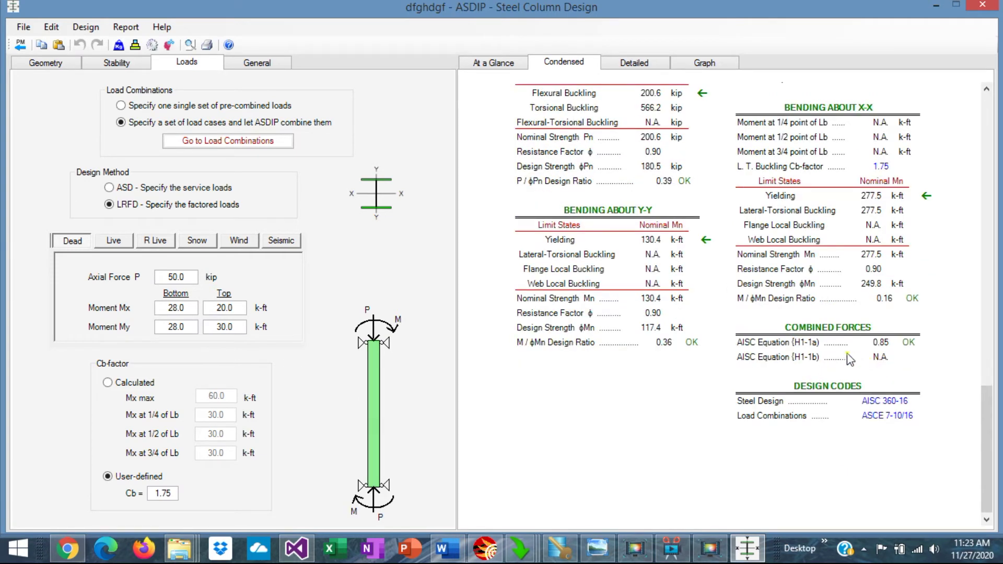
# Show the detailed column calculations and scroll down to the combined forces check of 0.85.
pyautogui.click(639, 63)
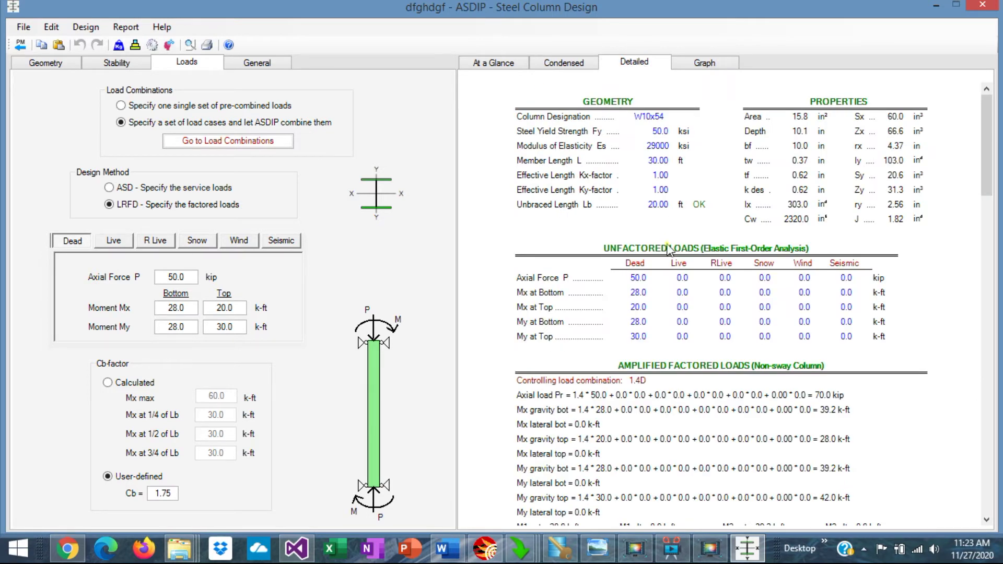
pyautogui.scroll(-2, 717, 329)
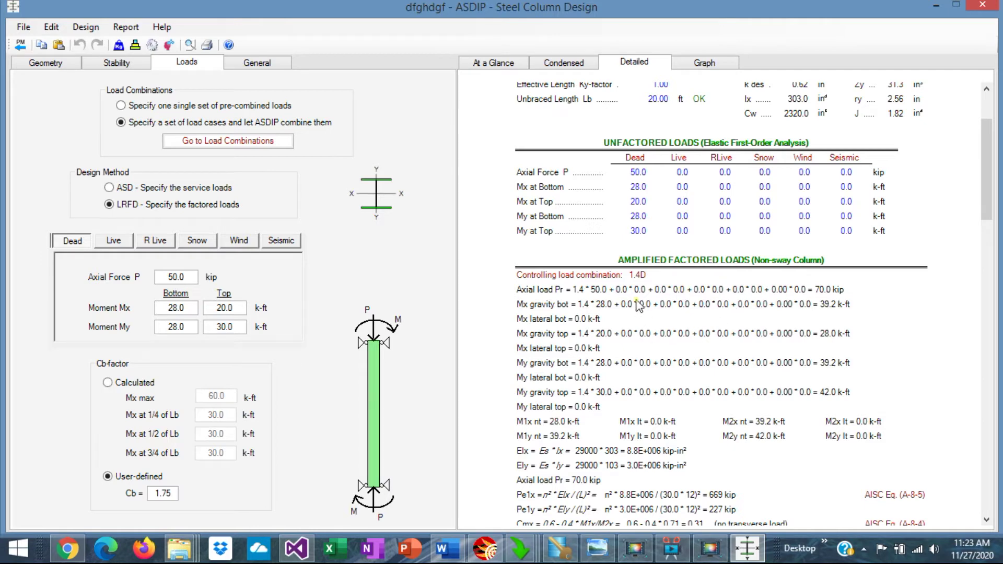
pyautogui.scroll(-5, 705, 364)
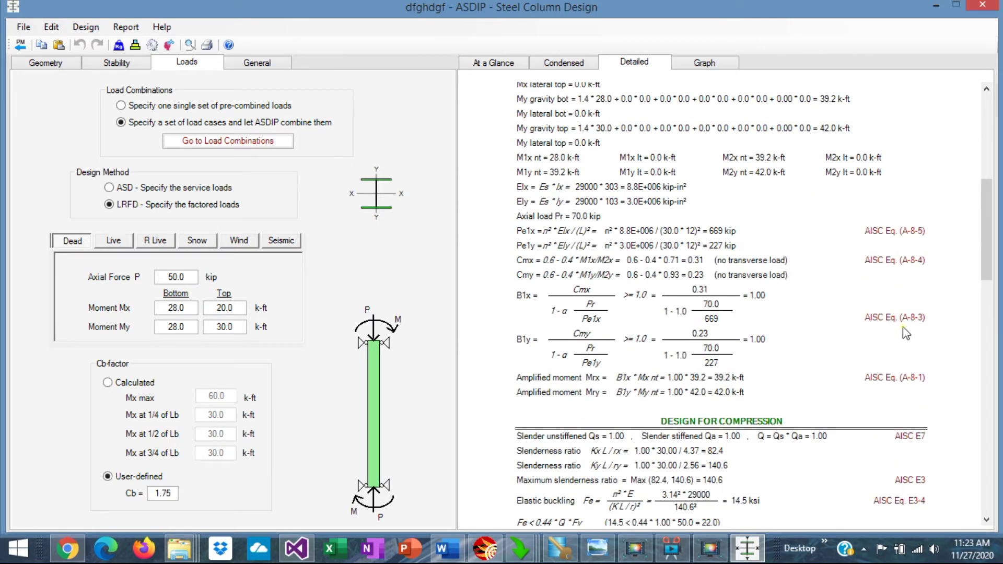
pyautogui.scroll(-3, 862, 349)
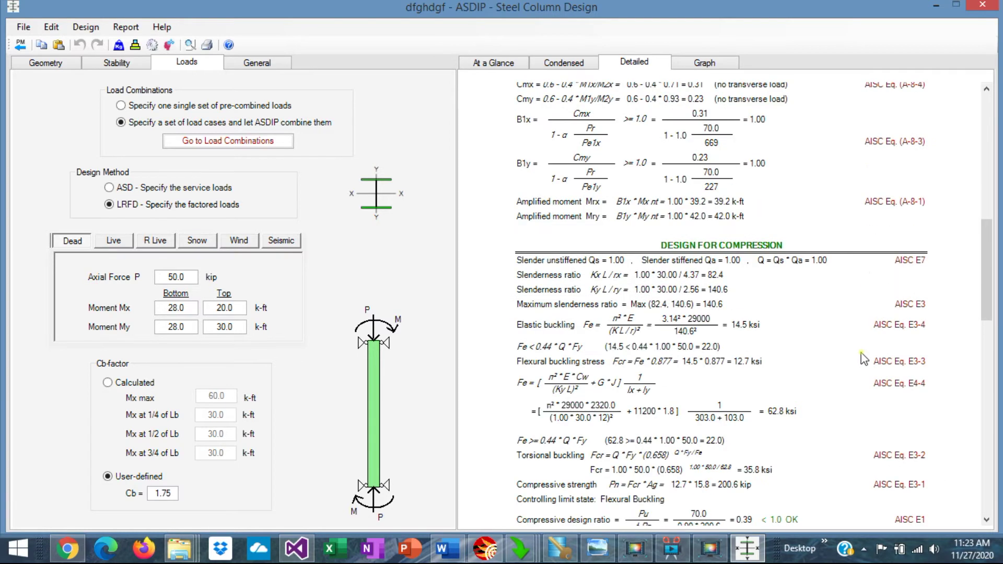
pyautogui.scroll(-7, 743, 305)
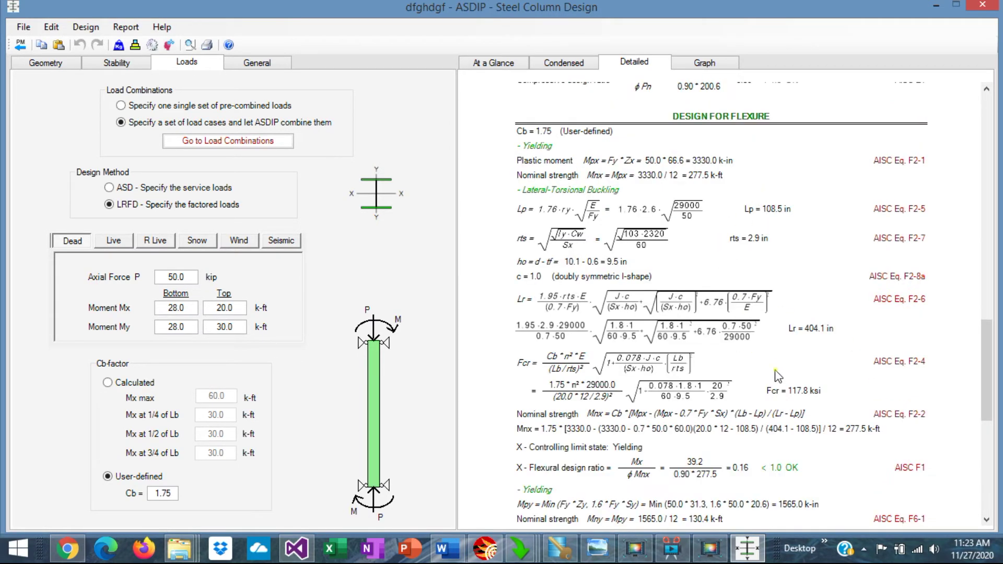
pyautogui.scroll(-5, 778, 376)
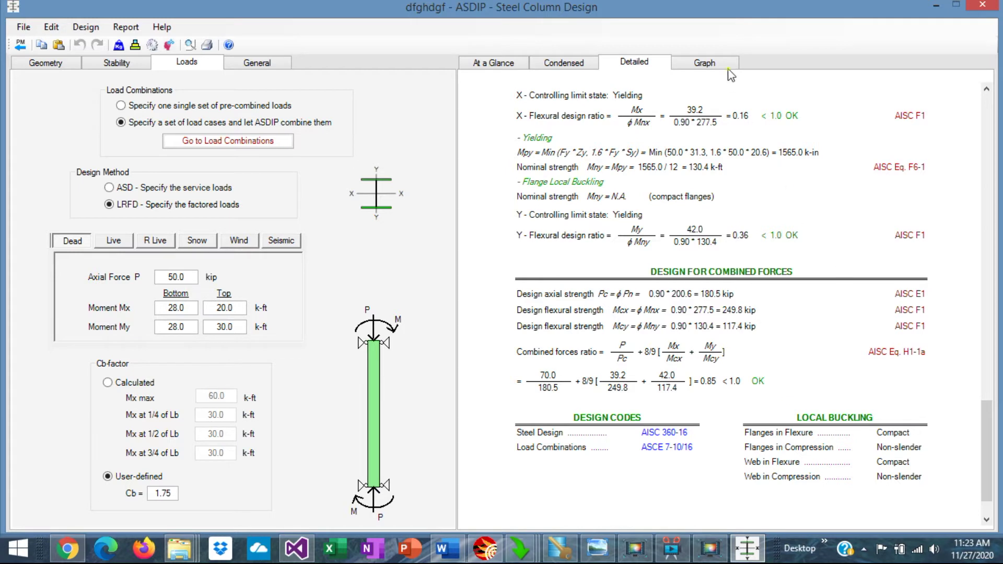
# Check the column interaction diagrams and preview its printed report, then return to Project Manager.
pyautogui.click(711, 66)
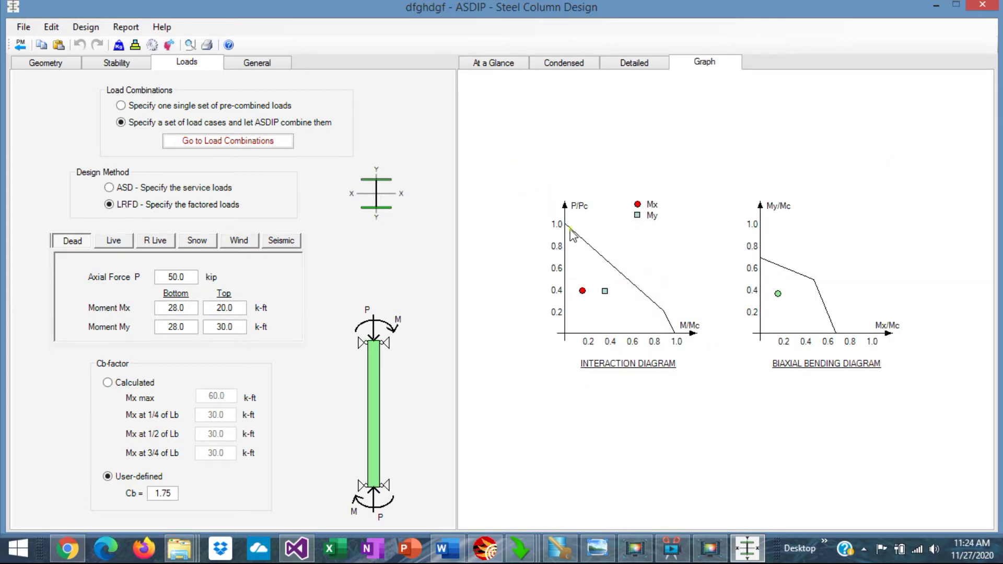
pyautogui.hotkey('ctrl', 'p')
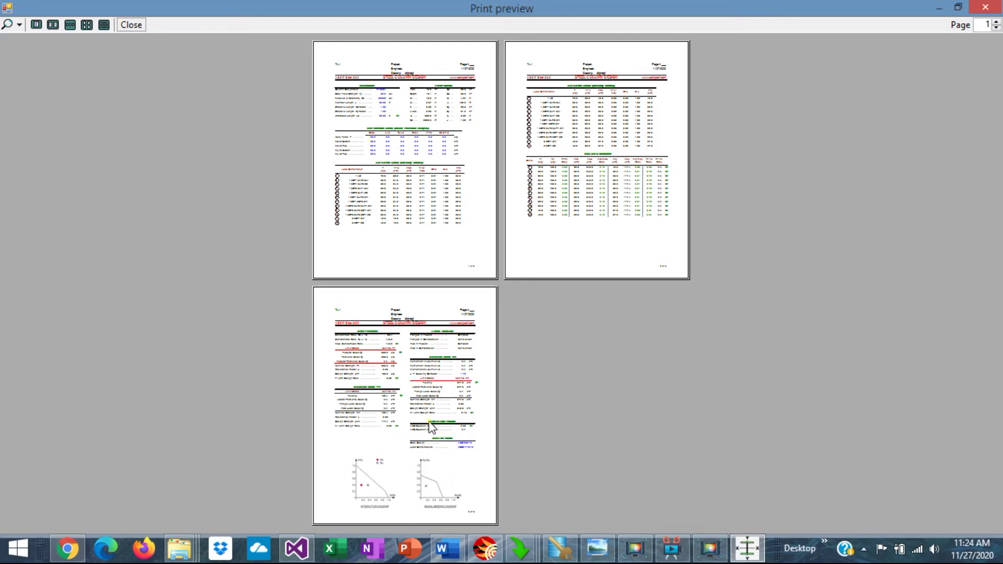
pyautogui.click(131, 24)
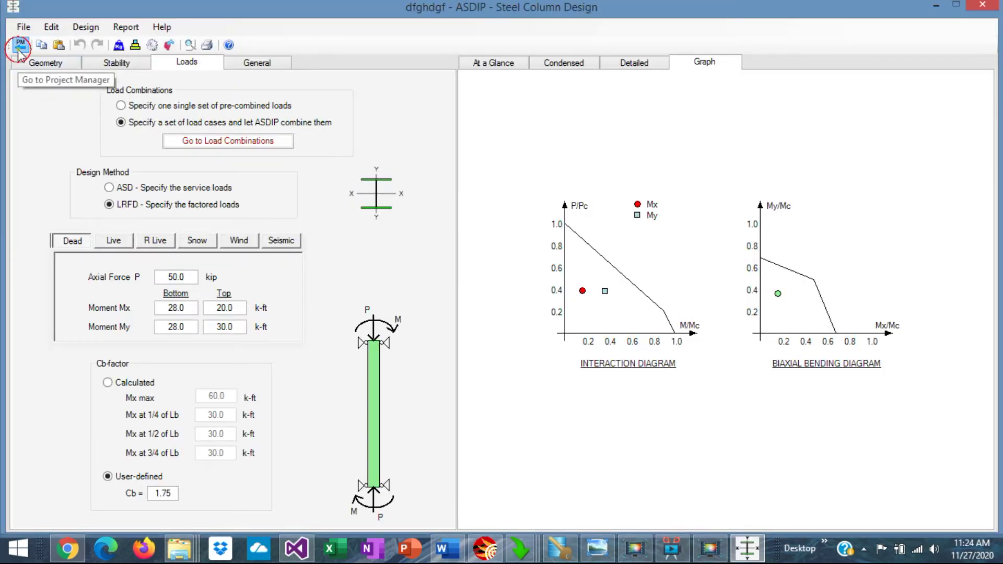
pyautogui.click(19, 46)
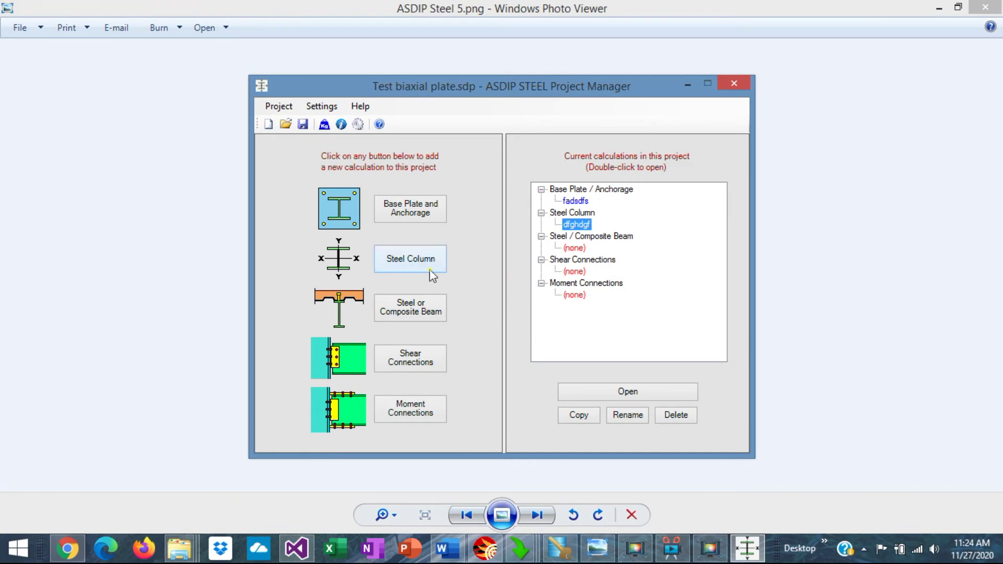
pyautogui.click(421, 309)
# Add a steel beam calculation named 'sdgdgf' and open it for design.
pyautogui.write('sdgdgf')
pyautogui.click(463, 389)
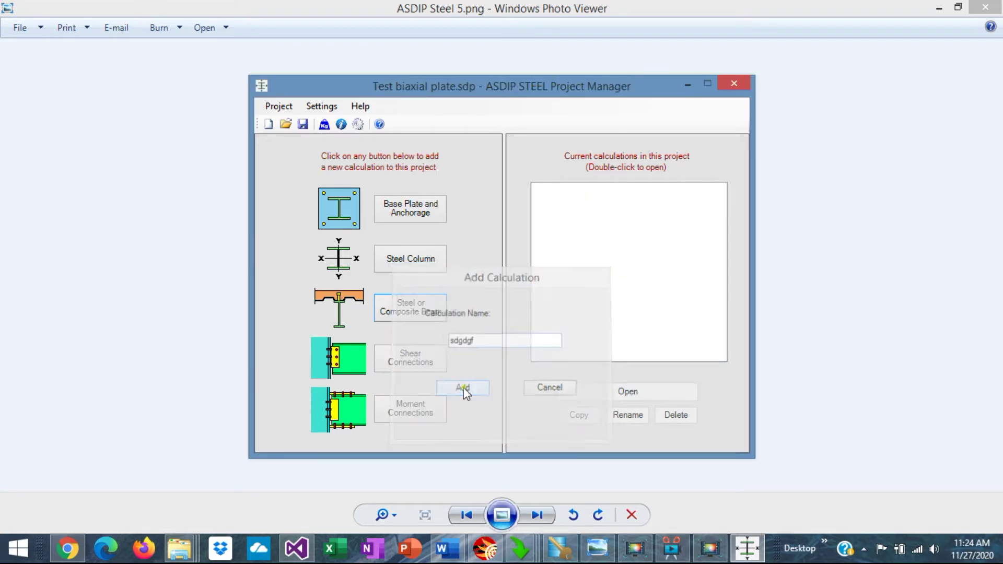
pyautogui.doubleClick(578, 248)
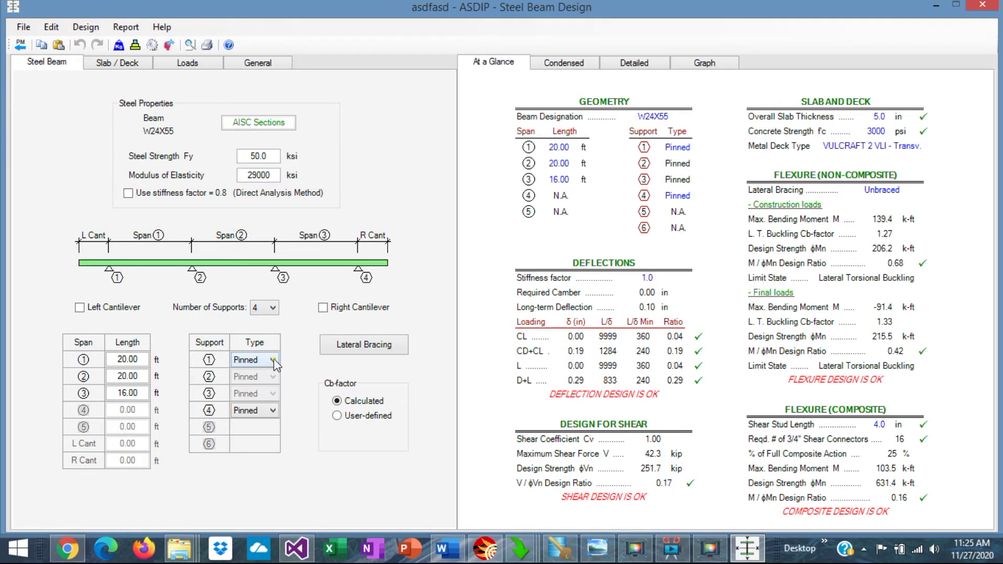
pyautogui.click(364, 348)
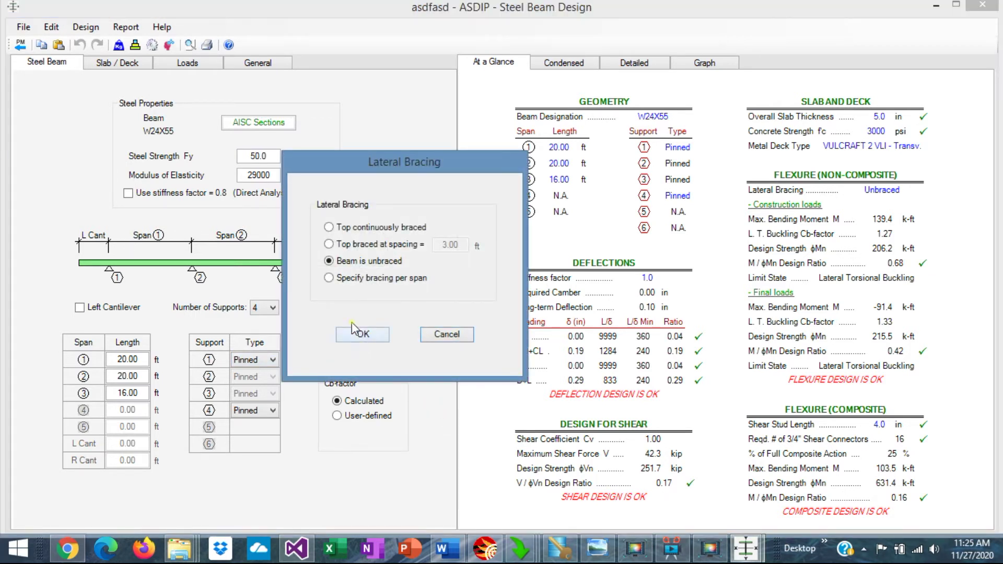
pyautogui.click(329, 228)
pyautogui.click(342, 245)
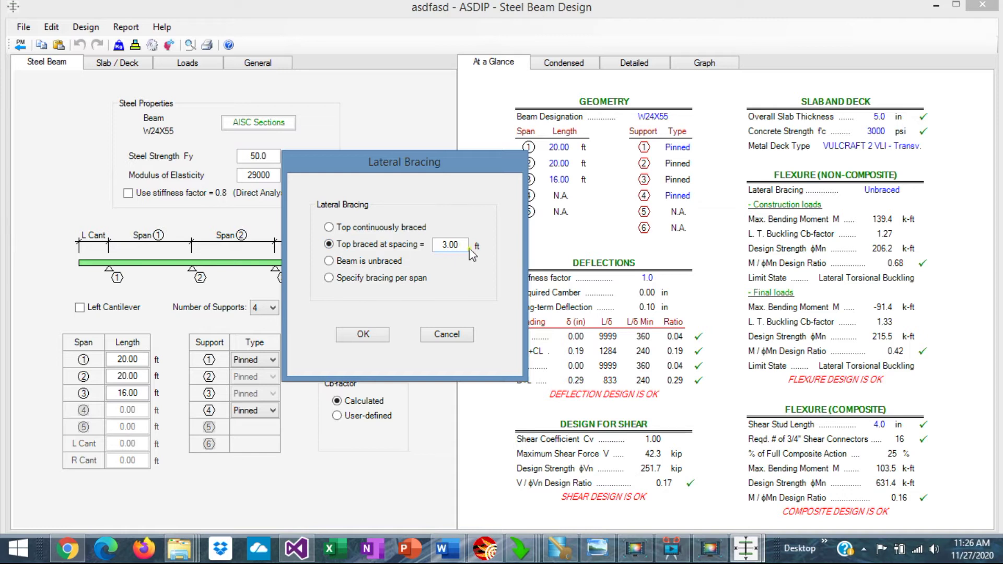
pyautogui.click(333, 261)
pyautogui.click(328, 278)
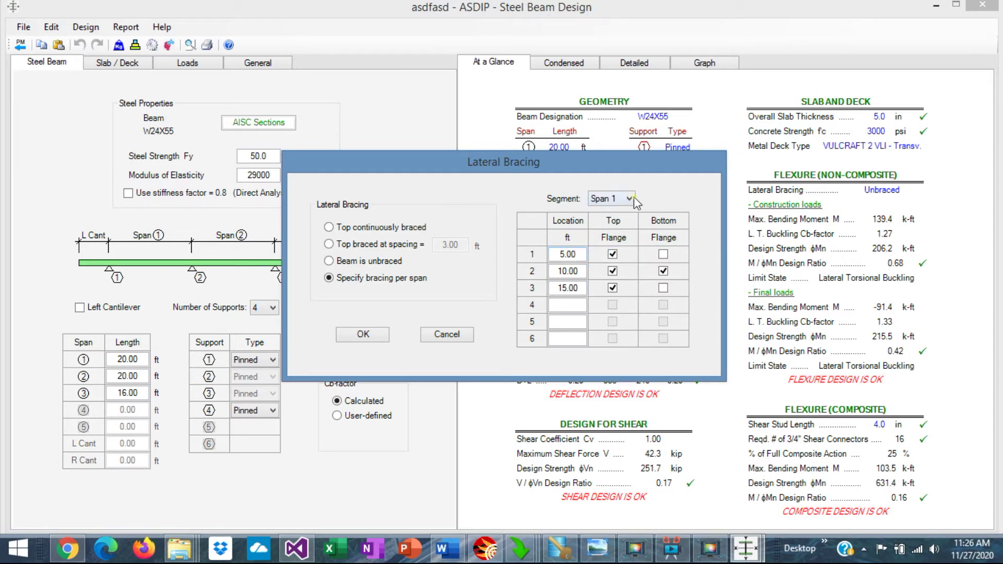
pyautogui.click(446, 334)
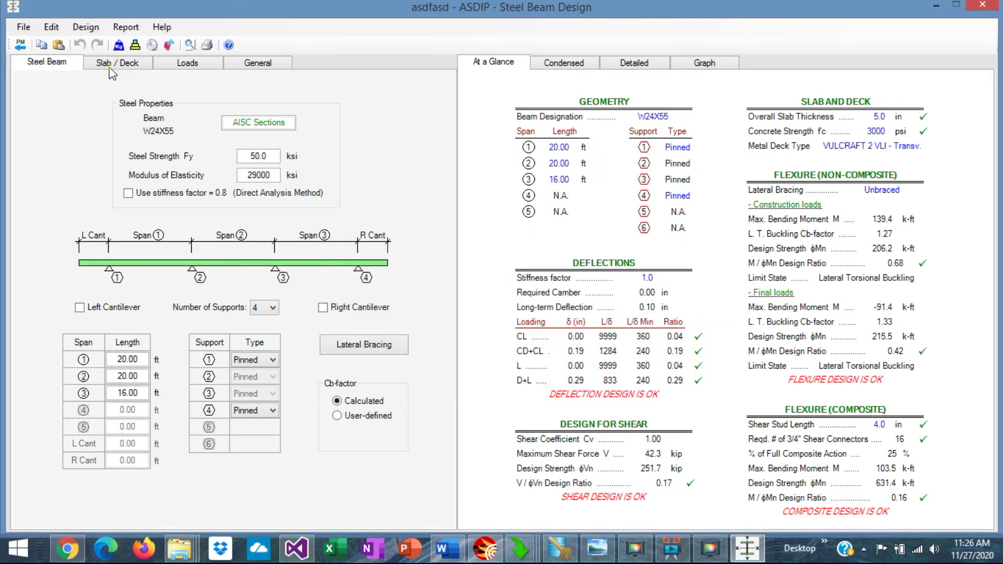
# Review the slab and deck settings, turning Composite Beam off and back on.
pyautogui.click(123, 65)
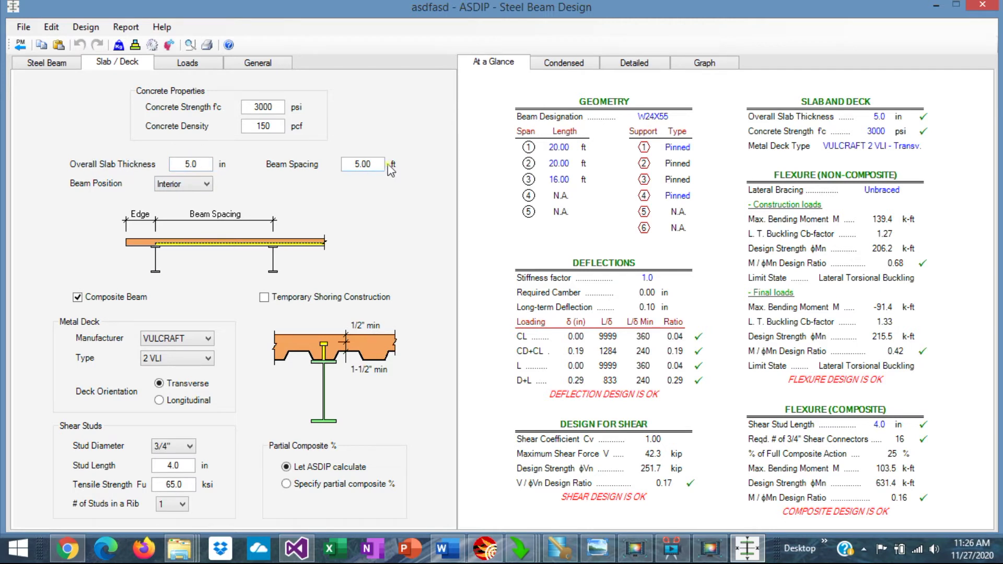
pyautogui.click(78, 297)
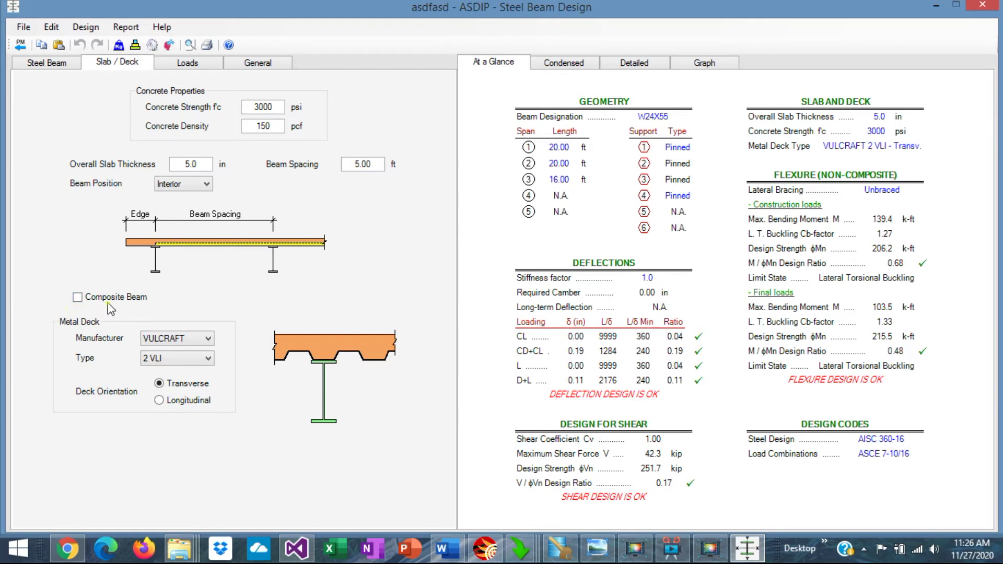
pyautogui.click(77, 298)
pyautogui.click(191, 65)
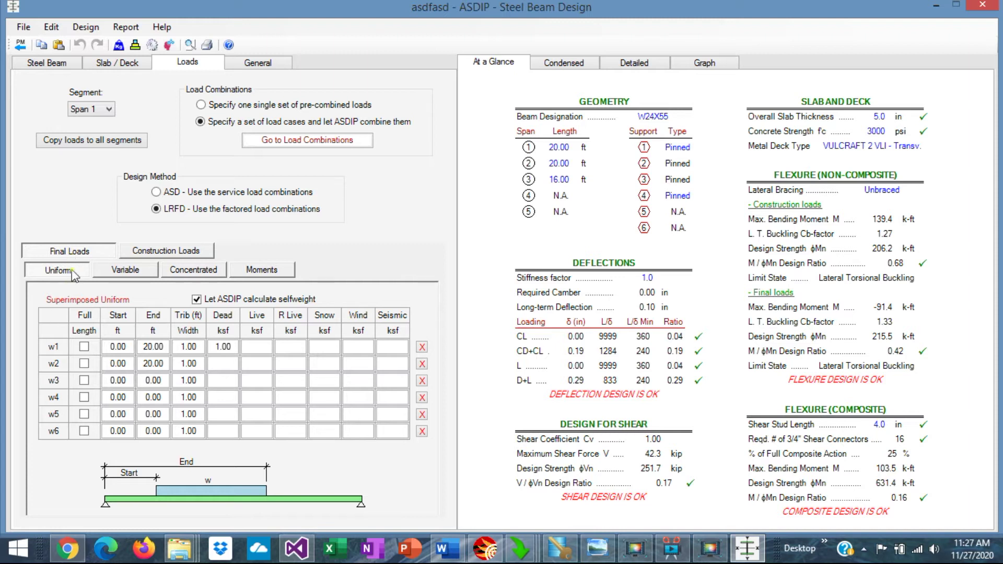
# Review construction and final loads: variable, concentrated, and the -5.0 k-ft moment at 10 ft.
pyautogui.click(179, 252)
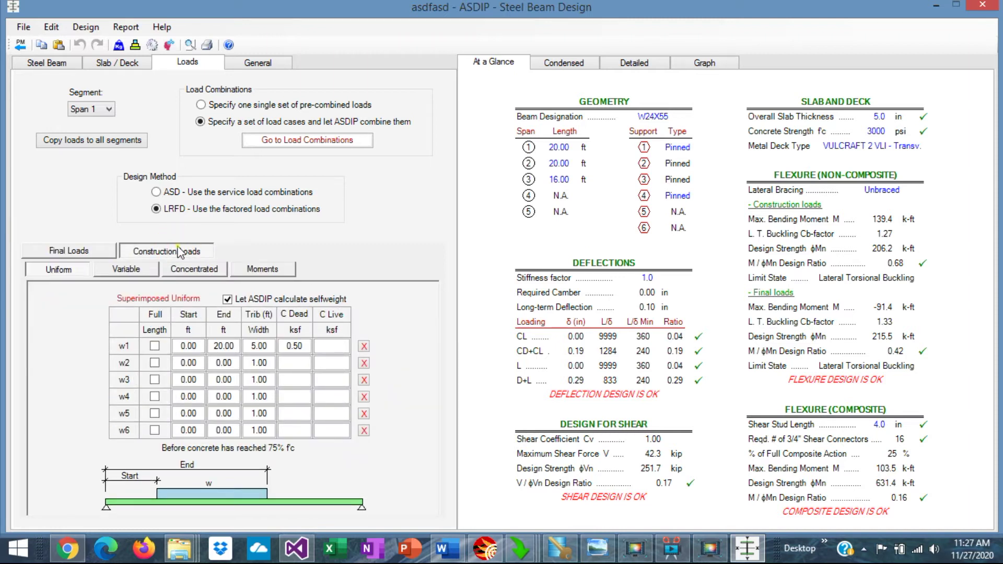
pyautogui.click(68, 254)
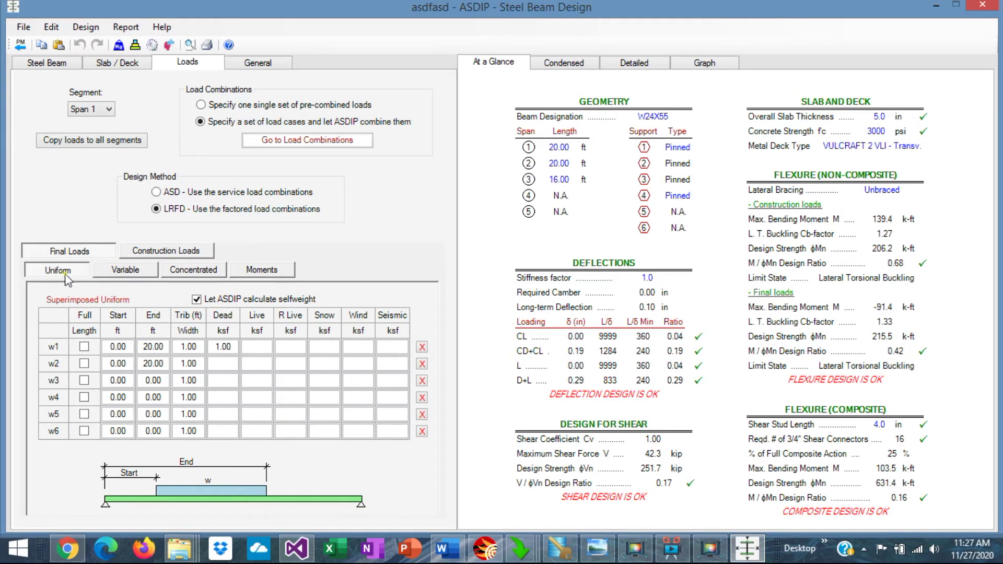
pyautogui.click(136, 273)
pyautogui.click(193, 269)
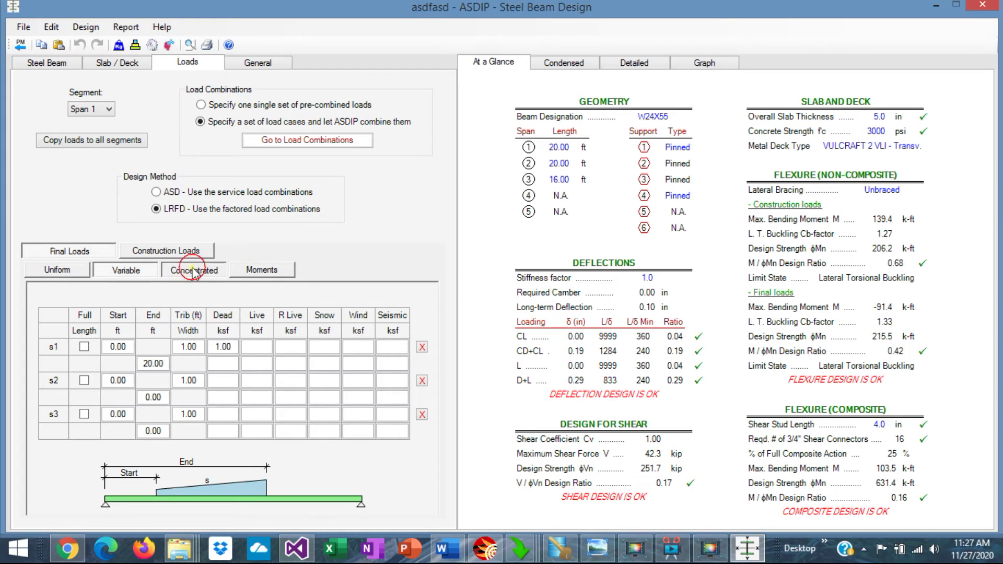
pyautogui.click(260, 272)
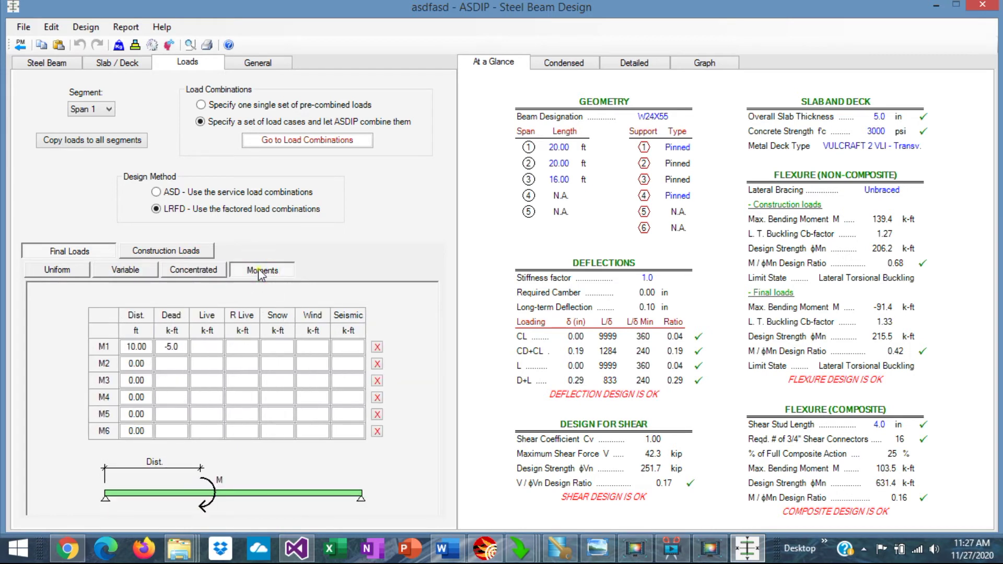
pyautogui.click(155, 251)
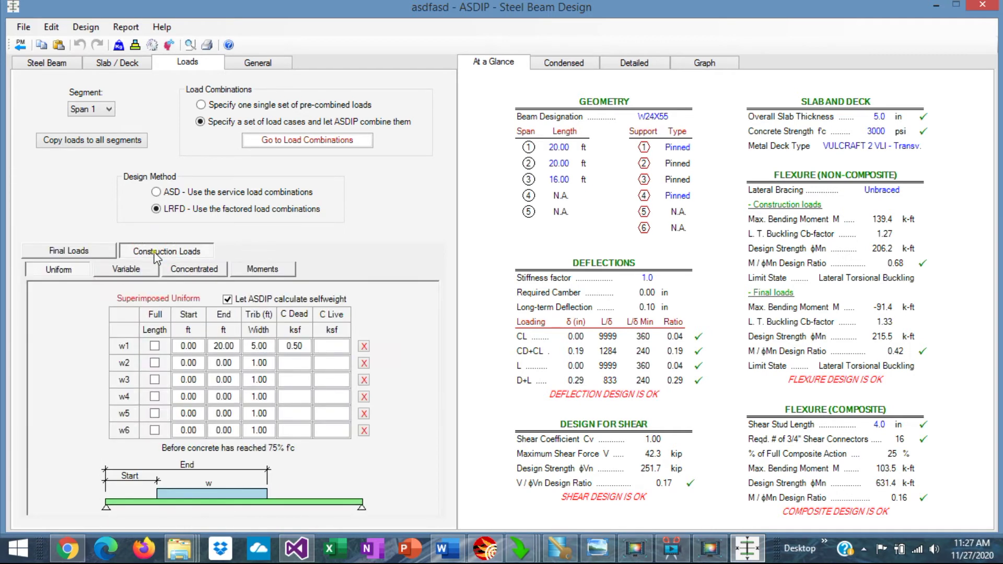
pyautogui.click(72, 253)
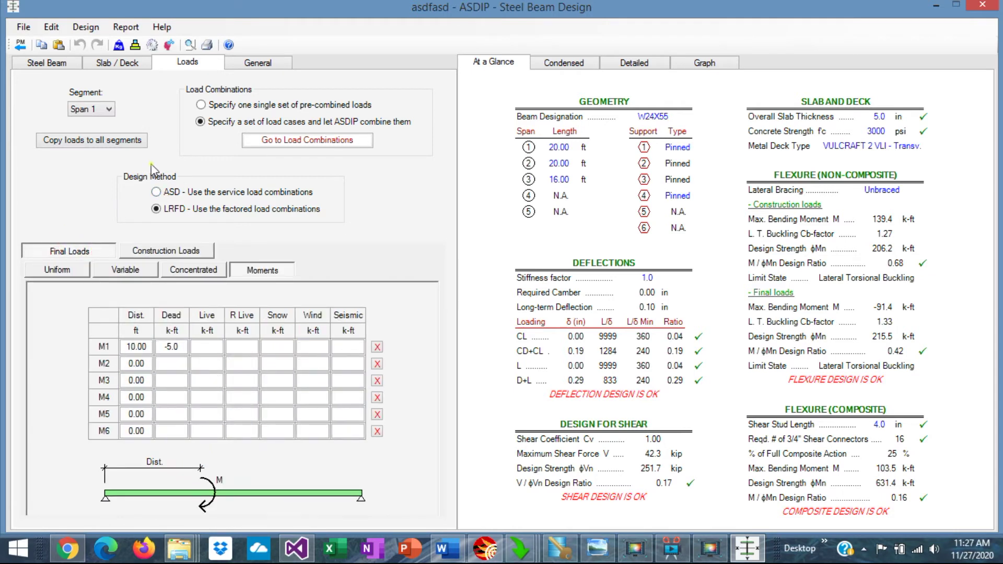
# Try ASD and pre-combined loads, ending with separate load cases combined automatically.
pyautogui.click(161, 193)
pyautogui.click(200, 105)
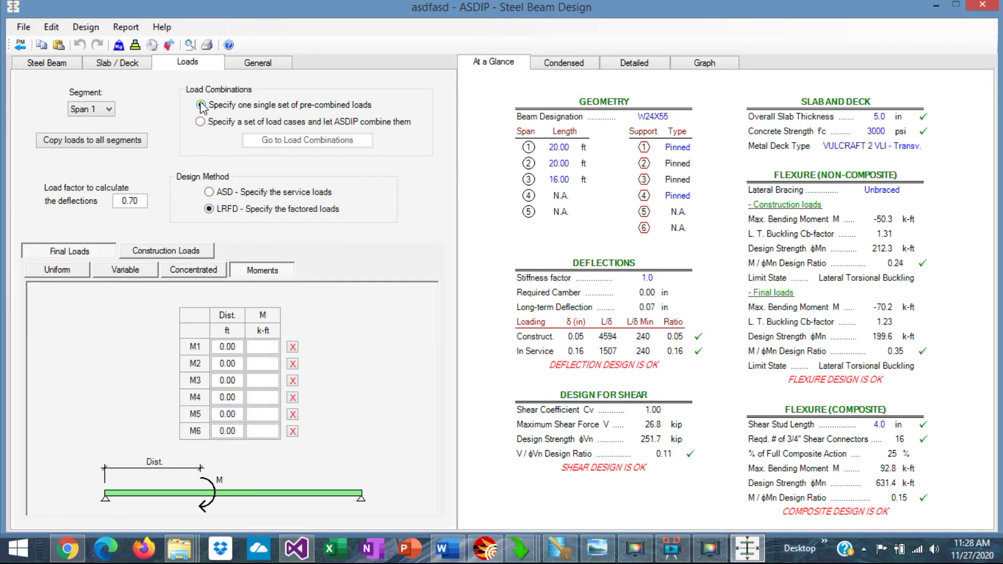
pyautogui.click(200, 121)
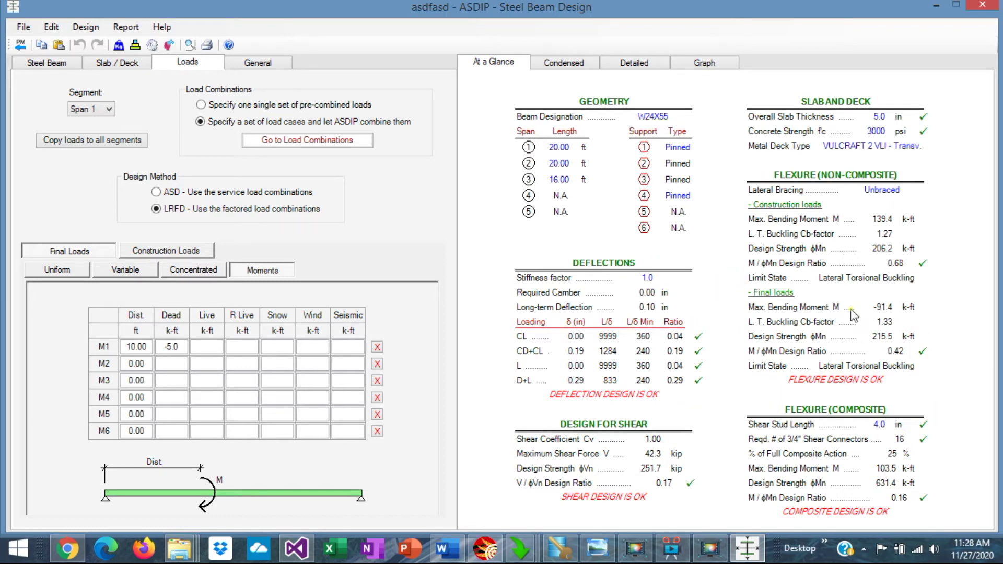
# Review the condensed W24X55 report: shear 0.17, final flexure 0.42, composite 0.16.
pyautogui.click(560, 65)
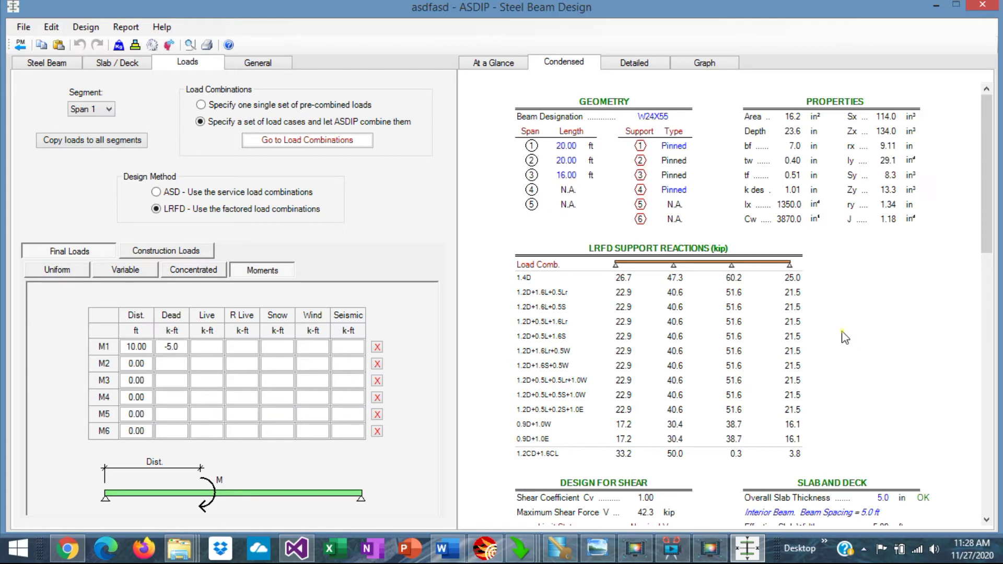
pyautogui.scroll(-9, 854, 361)
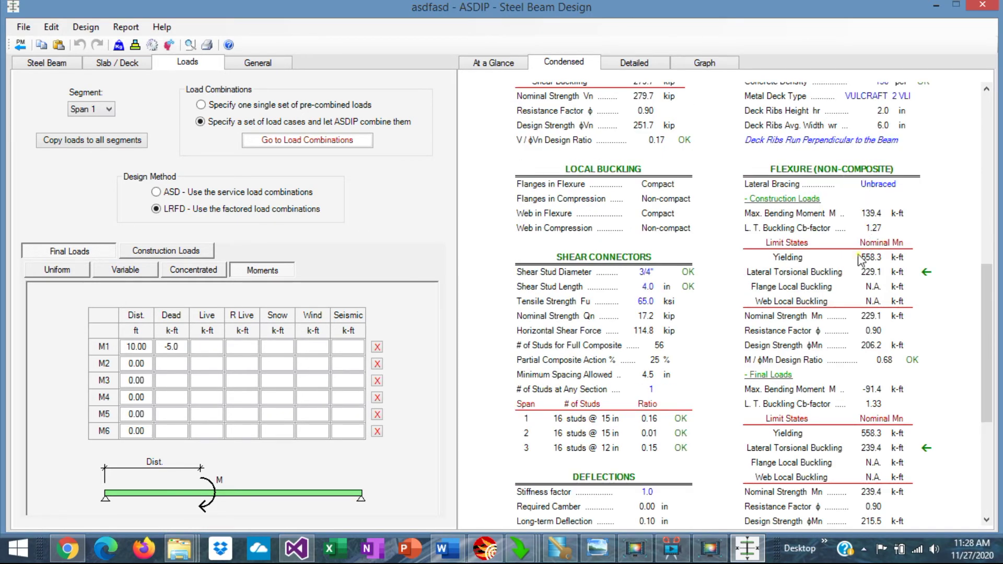
pyautogui.scroll(-4, 874, 328)
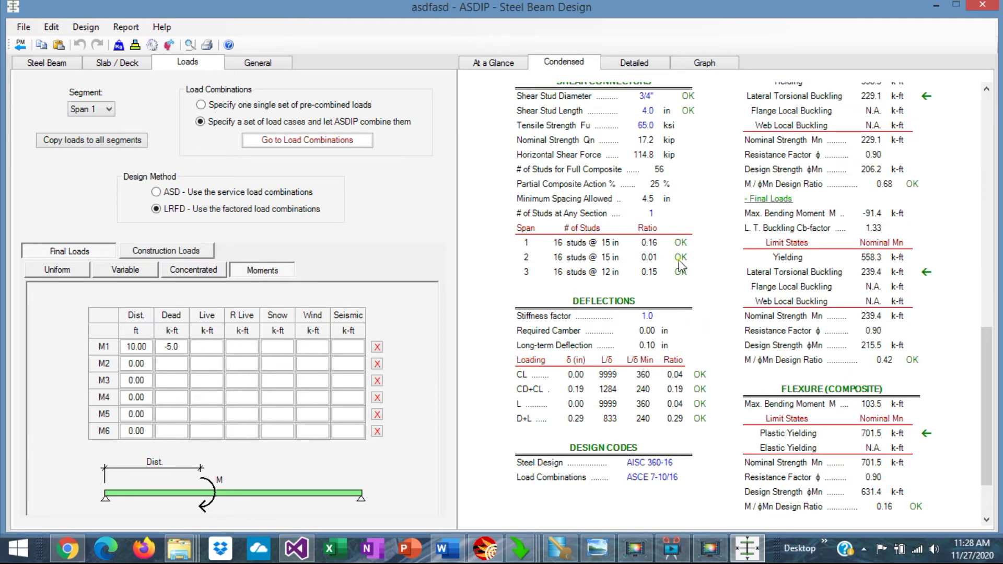
pyautogui.scroll(2, 683, 267)
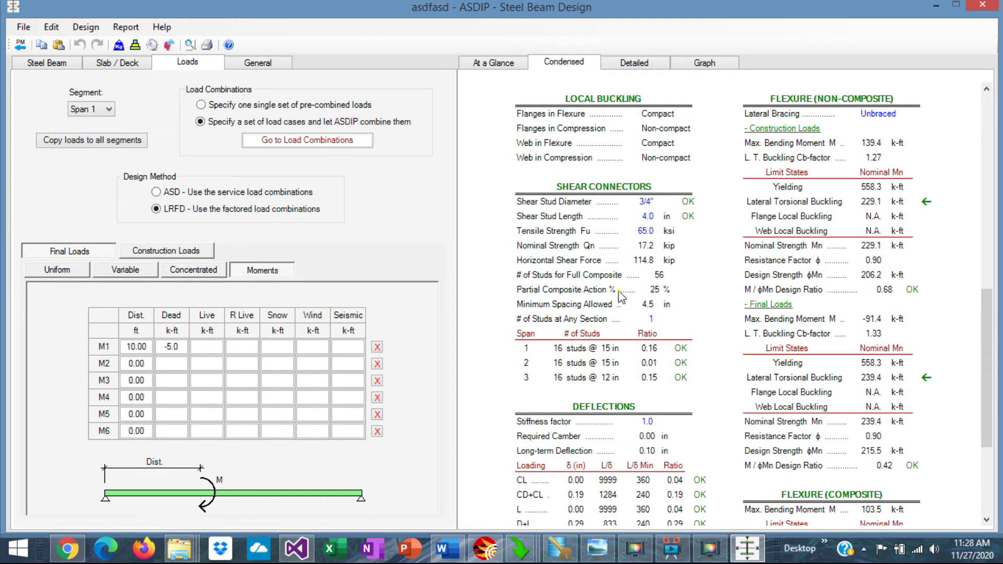
pyautogui.click(632, 64)
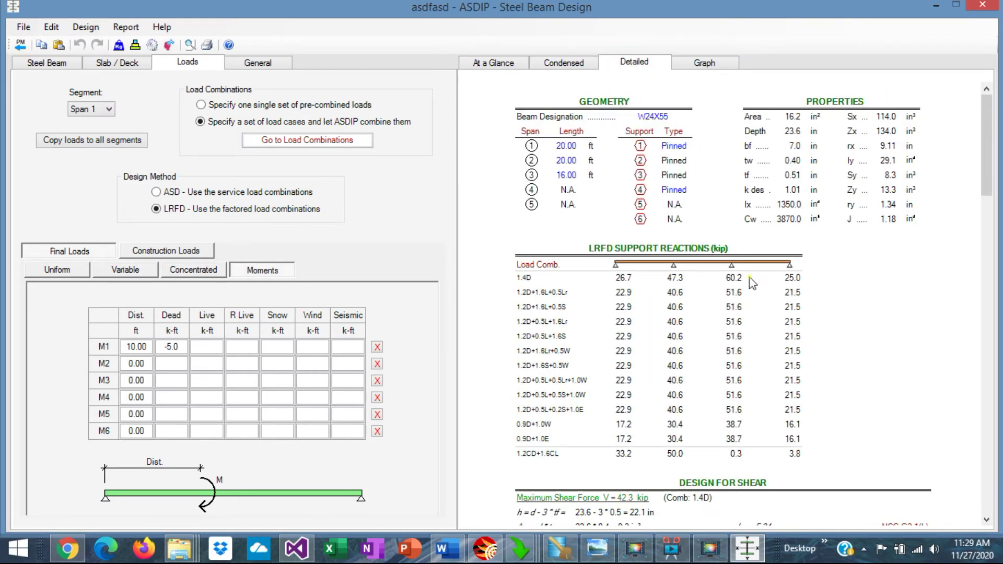
# Scroll through the detailed shear and flexure calculations, then show the 1.4D shear and moment diagrams.
pyautogui.scroll(-5, 749, 277)
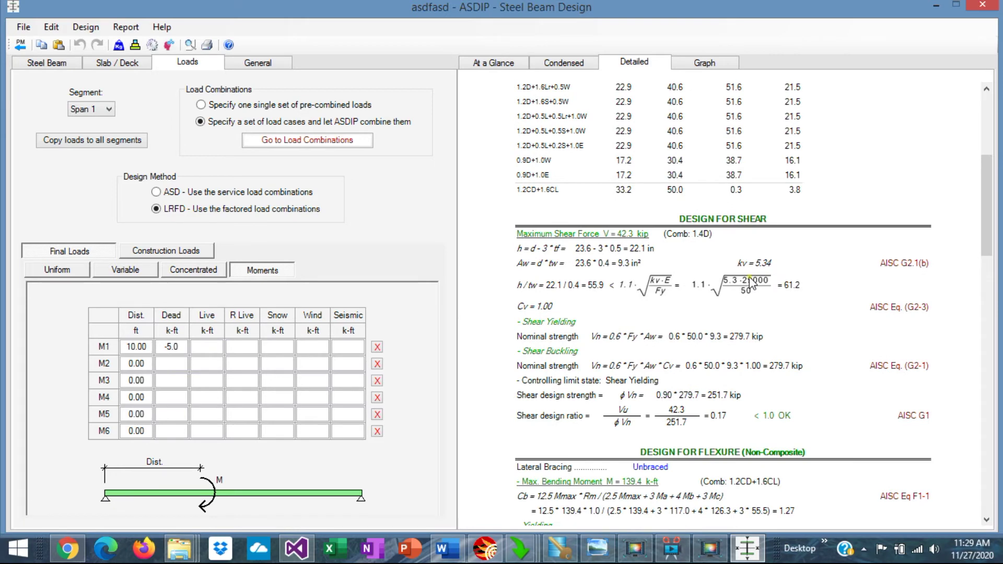
pyautogui.scroll(-2, 700, 371)
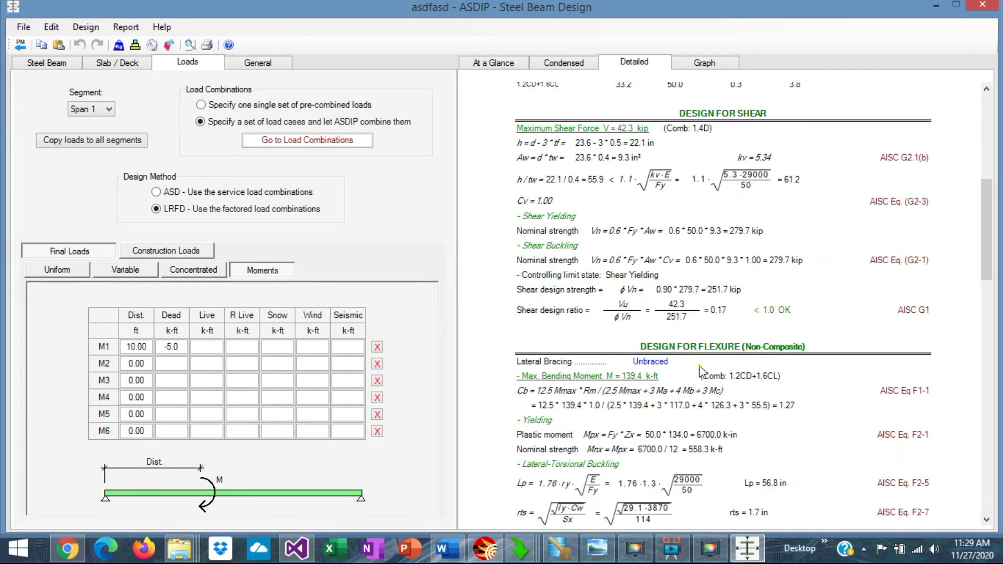
pyautogui.scroll(-3, 701, 371)
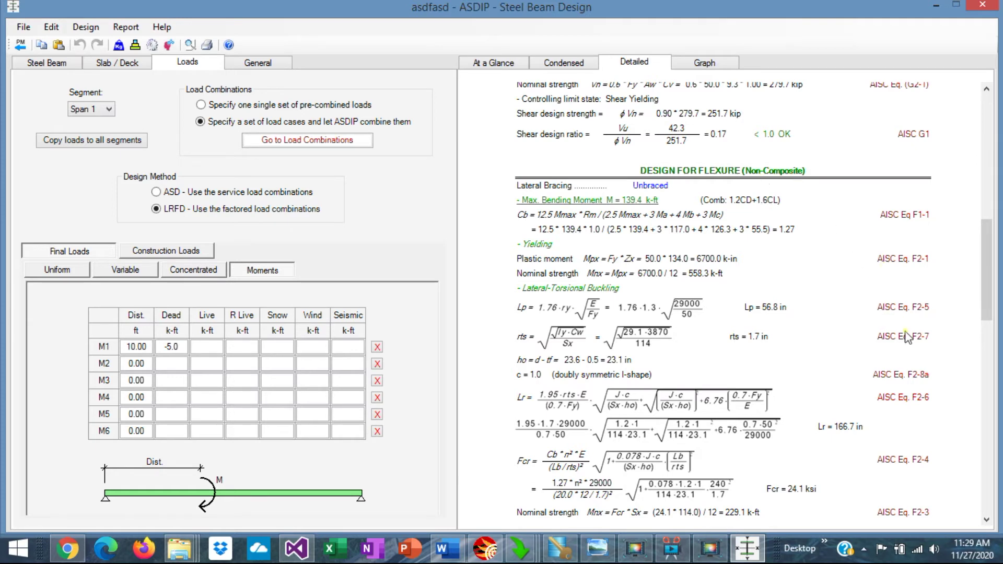
pyautogui.scroll(-4, 787, 358)
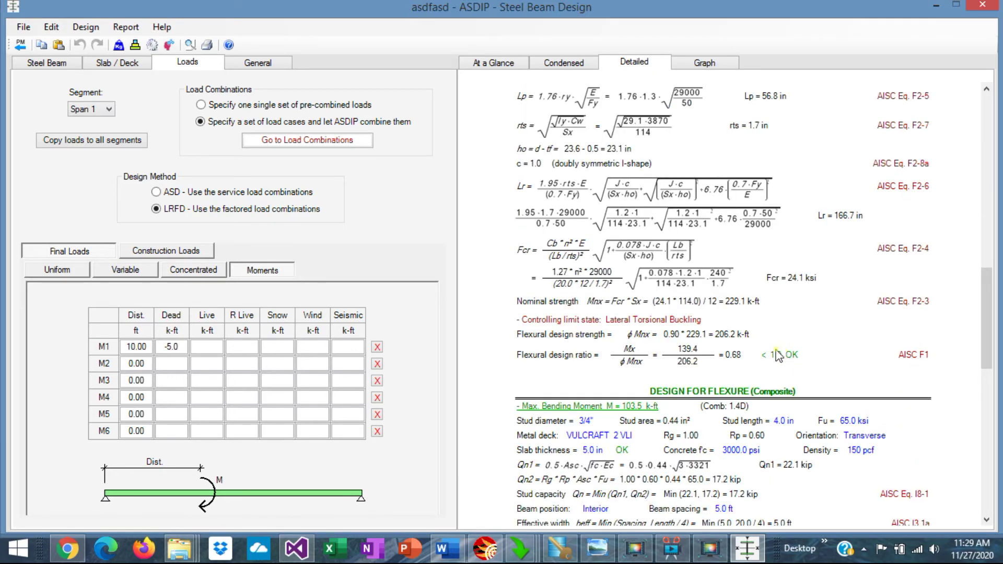
pyautogui.scroll(-3, 787, 401)
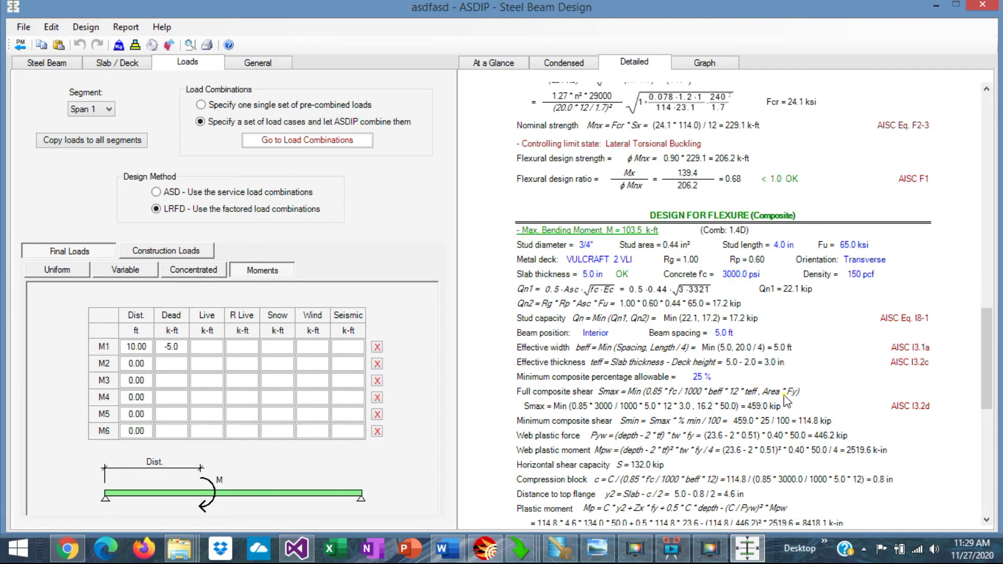
pyautogui.scroll(-6, 787, 401)
pyautogui.click(700, 62)
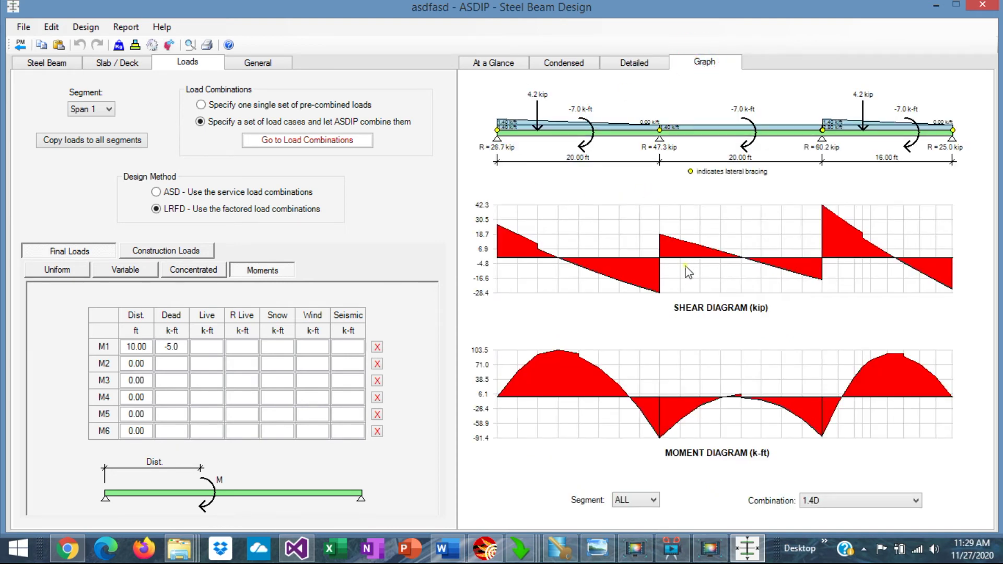
pyautogui.click(916, 502)
pyautogui.click(644, 468)
pyautogui.click(152, 45)
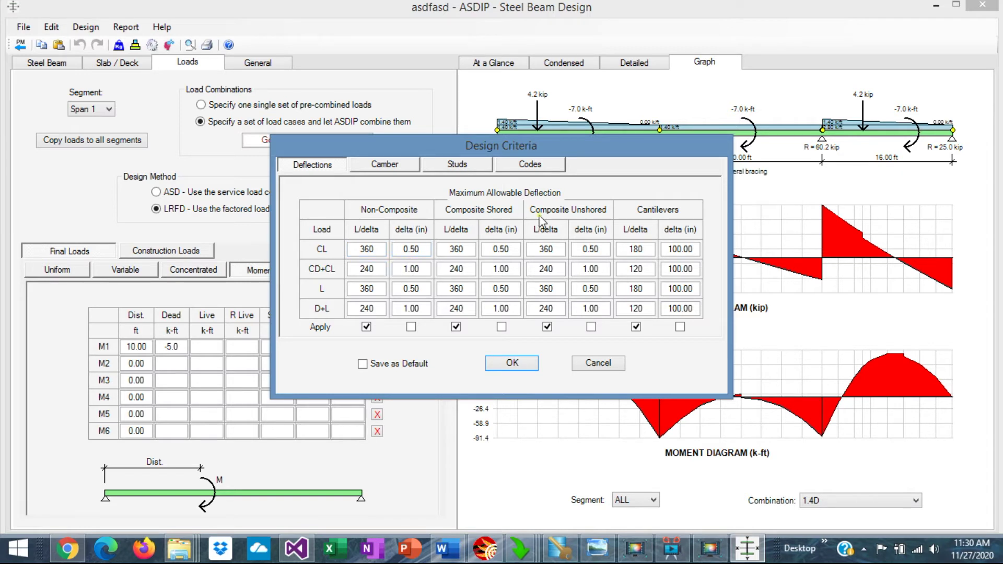
pyautogui.click(371, 169)
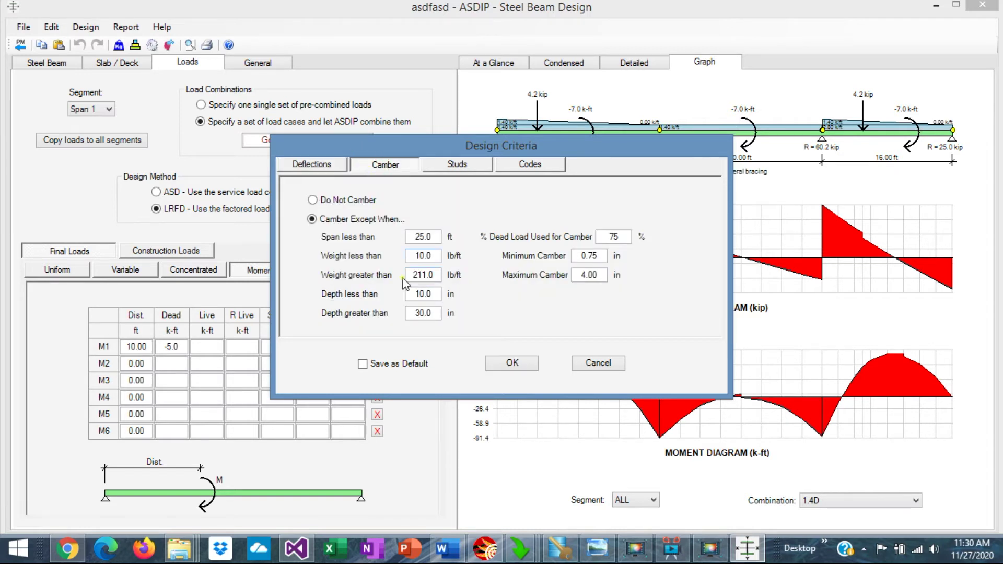
pyautogui.click(459, 169)
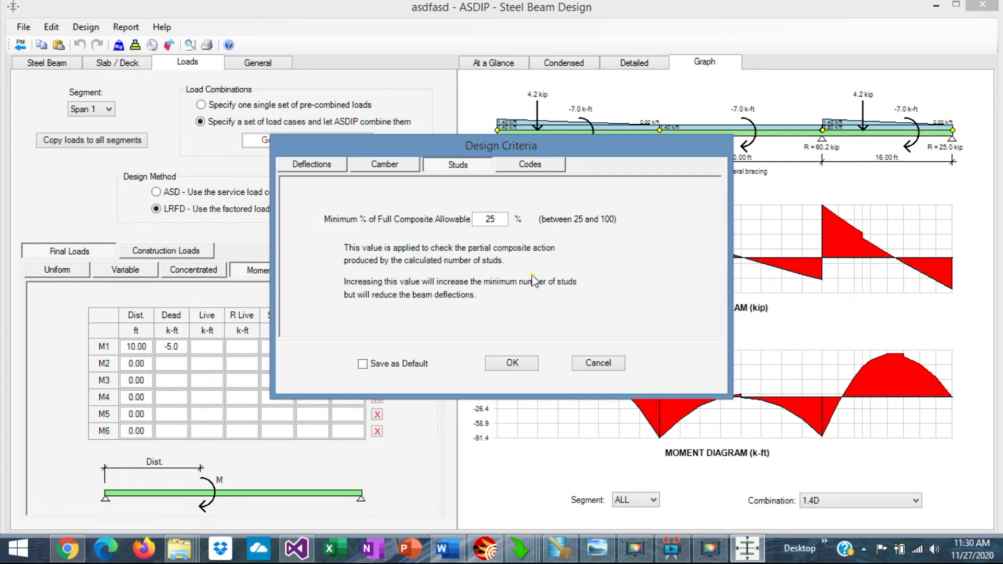
pyautogui.click(534, 167)
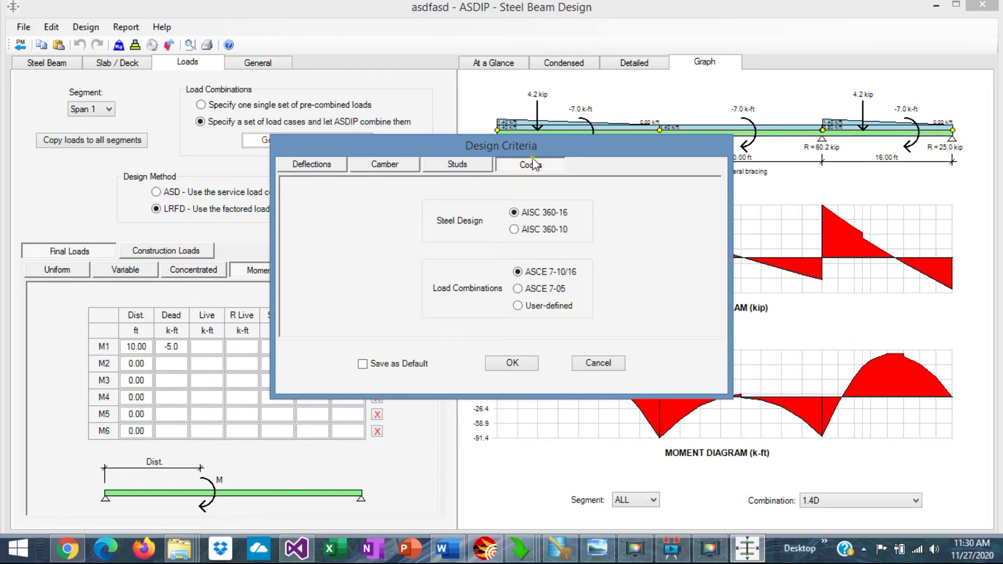
pyautogui.click(528, 362)
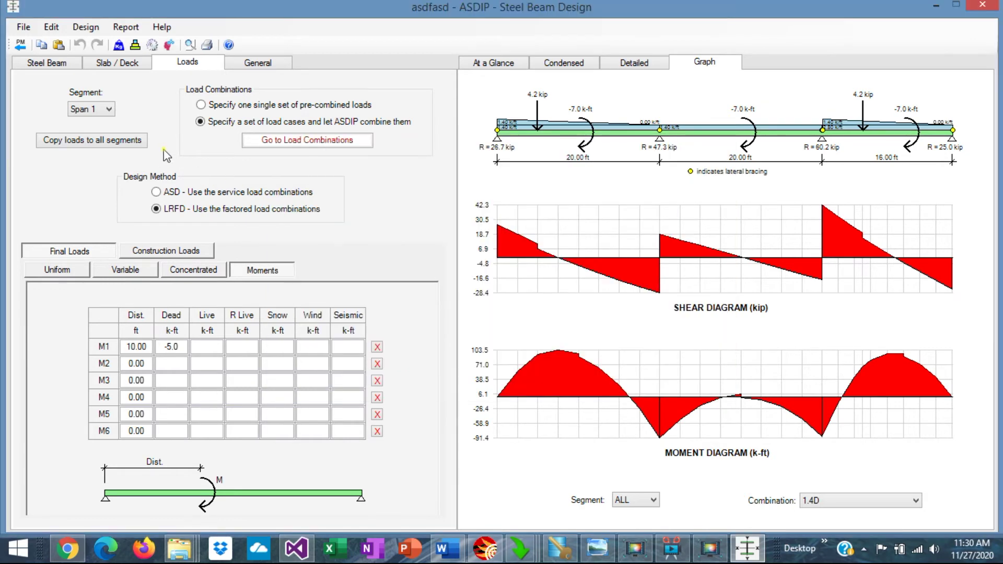
# Search W shapes up to 15 in deep in Design Manager and apply W12X53 (ratio 0.772).
pyautogui.click(169, 45)
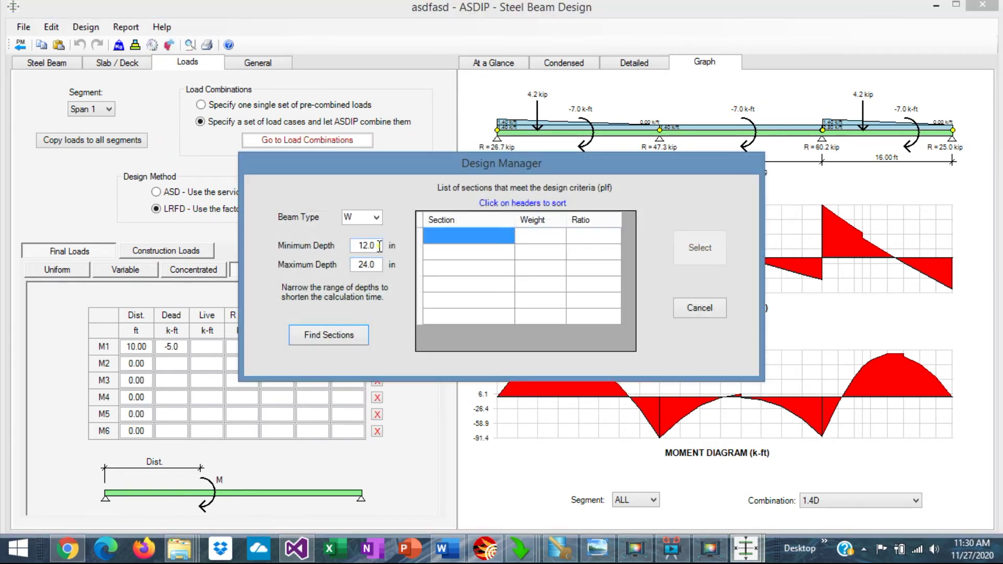
pyautogui.doubleClick(380, 267)
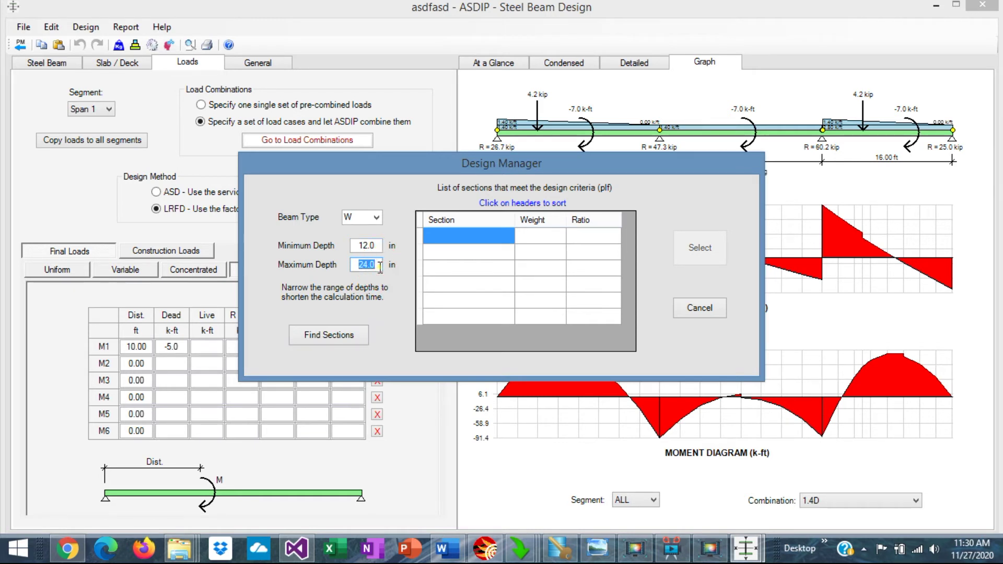
pyautogui.write('15')
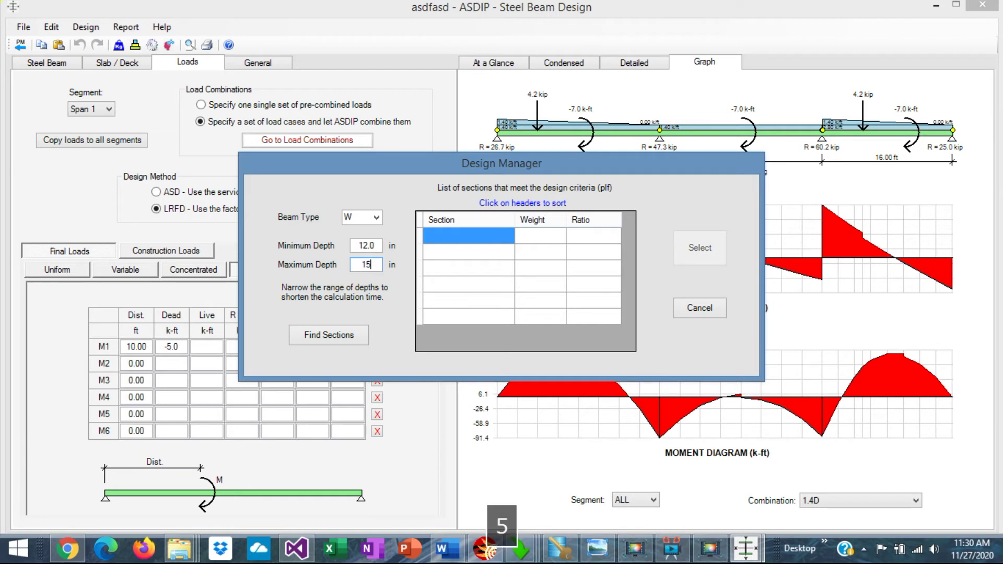
pyautogui.click(379, 245)
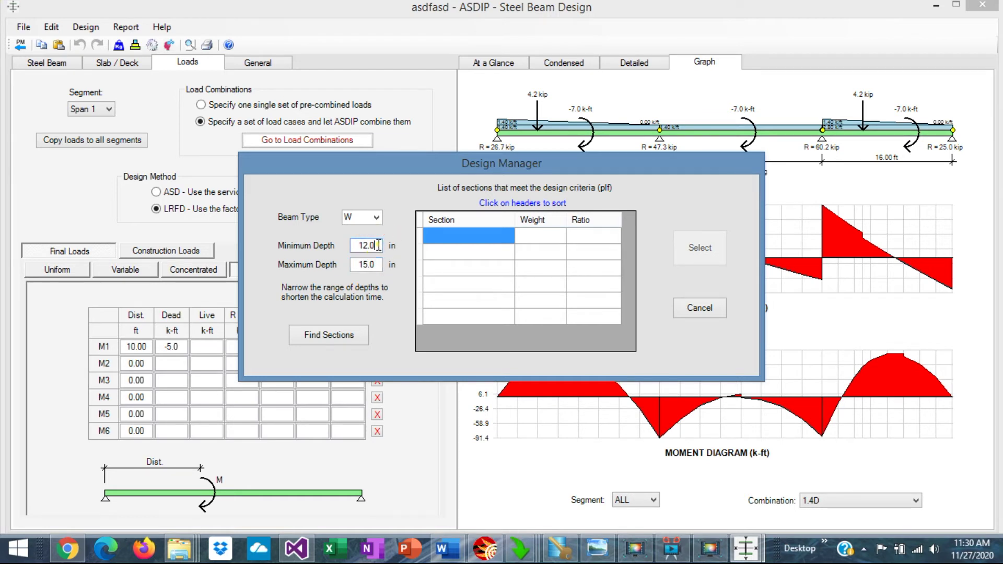
pyautogui.click(330, 336)
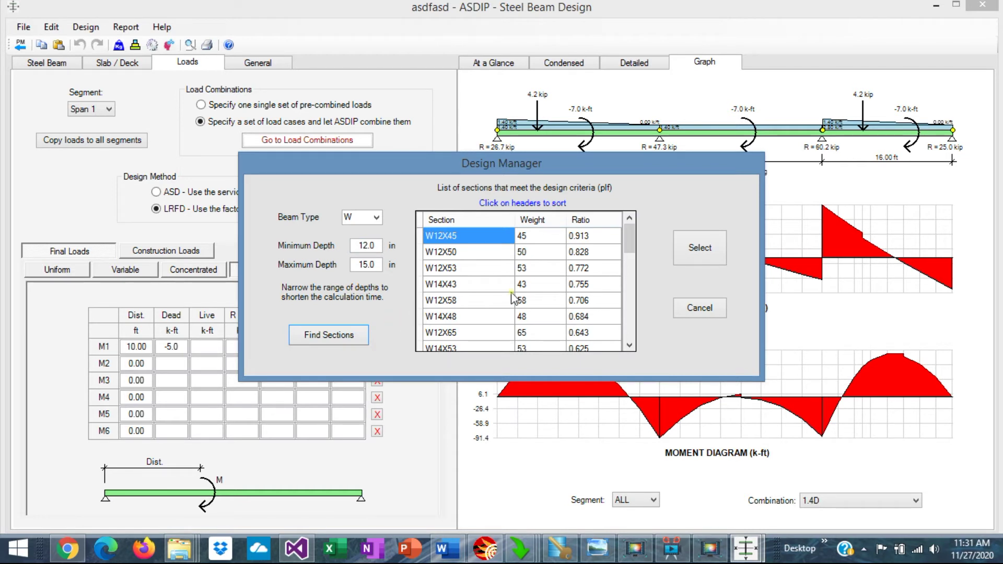
pyautogui.click(452, 269)
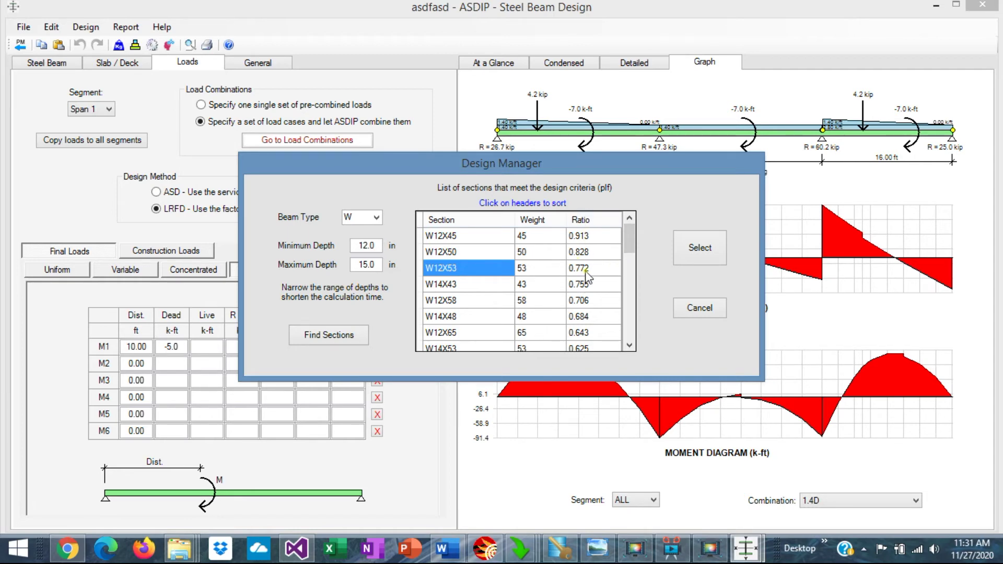
pyautogui.click(701, 249)
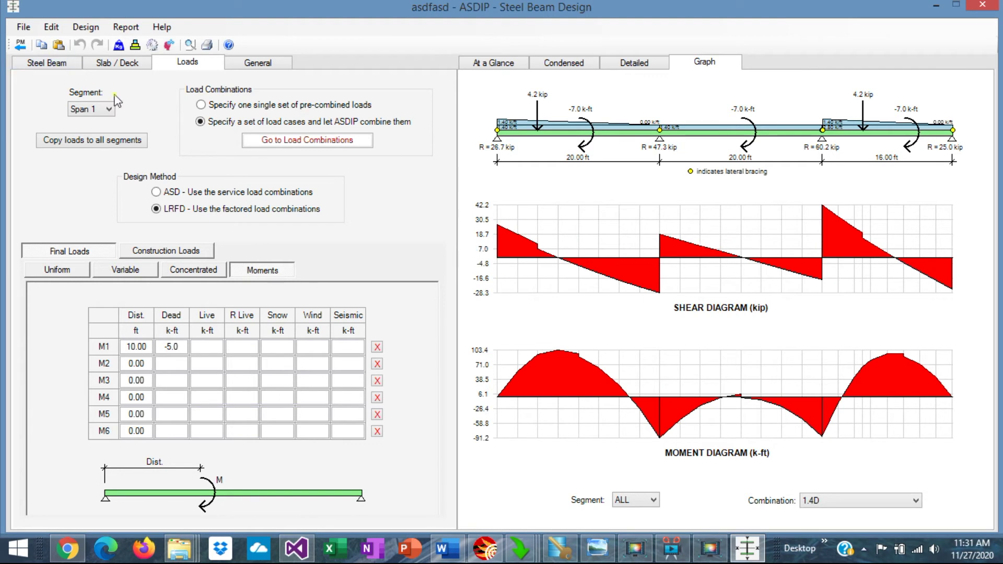
pyautogui.click(45, 65)
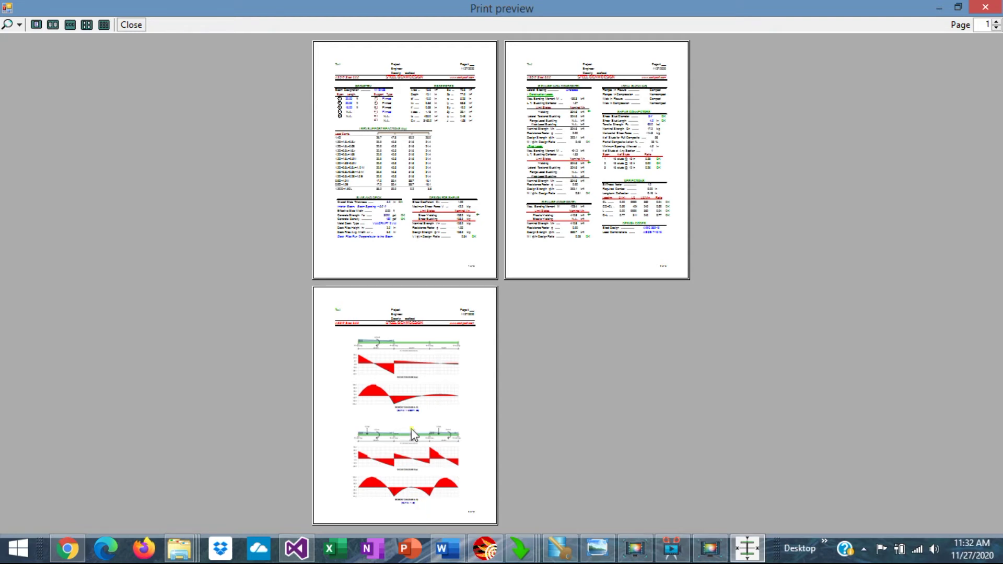
# Close the three-page beam report preview and return to the project's calculation list.
pyautogui.press('Escape')
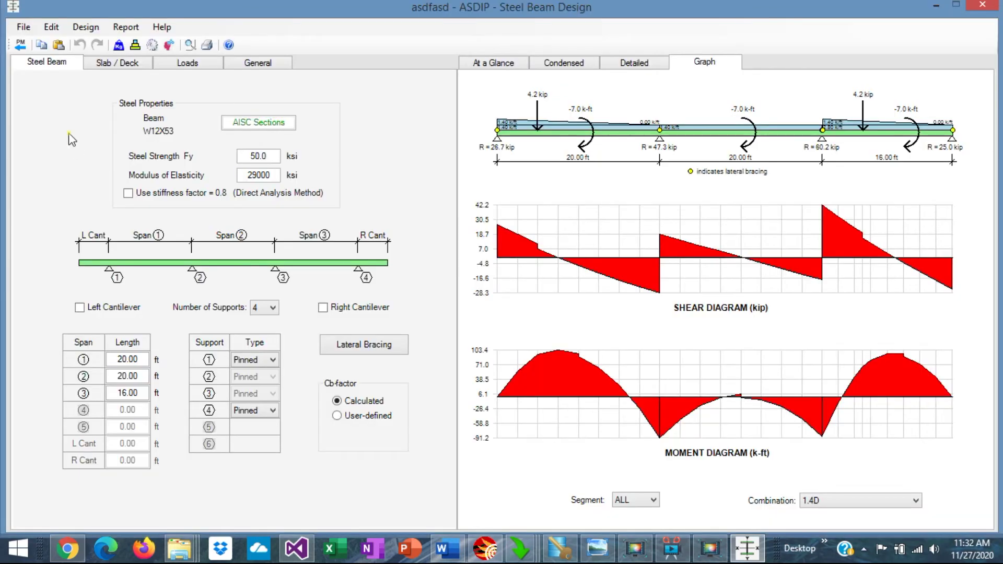
pyautogui.click(20, 46)
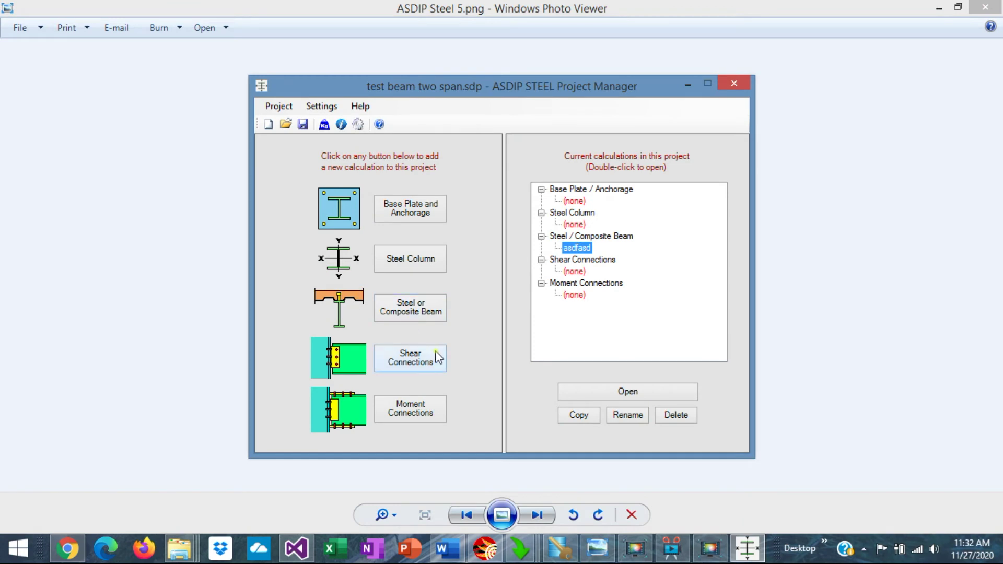
# Add a shear connection calculation named 'dfghgf' and open its beam properties in the design window.
pyautogui.click(418, 359)
pyautogui.write('dfghgf')
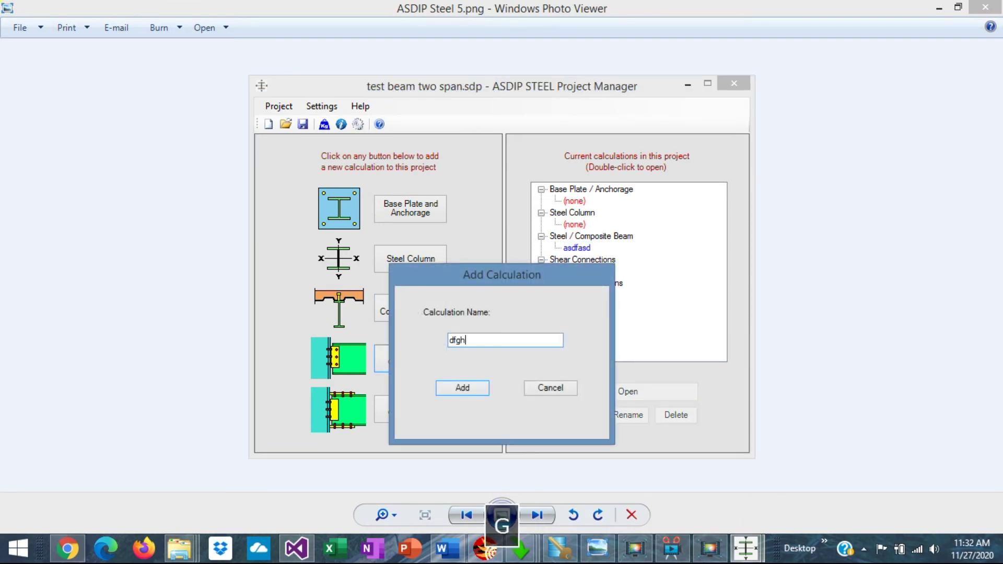
pyautogui.click(460, 389)
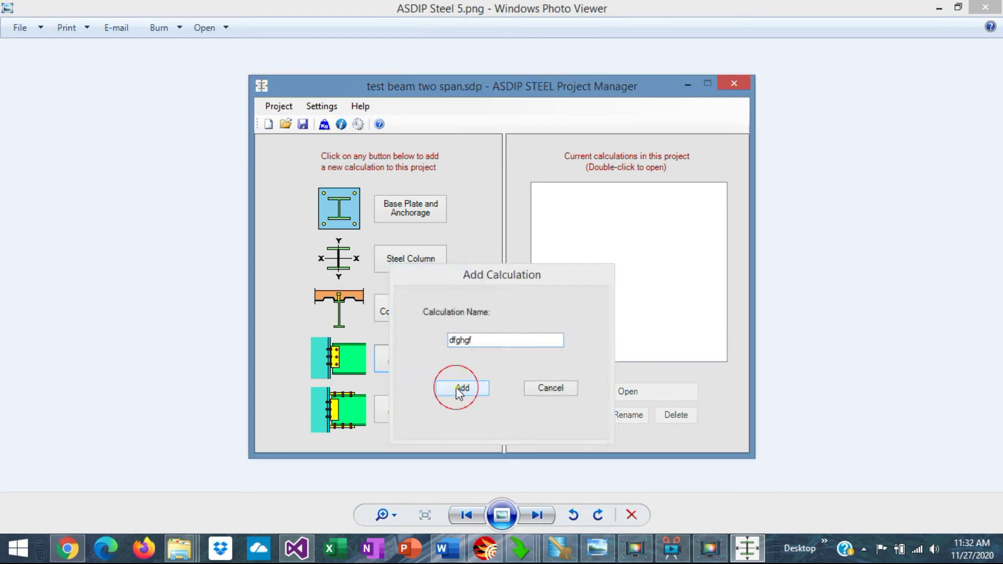
pyautogui.doubleClick(576, 271)
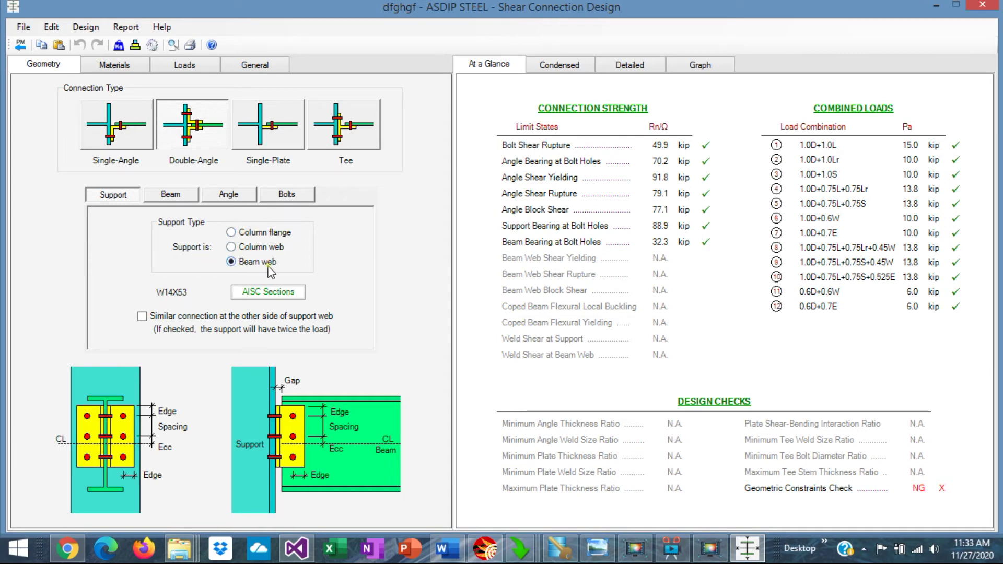
pyautogui.click(172, 195)
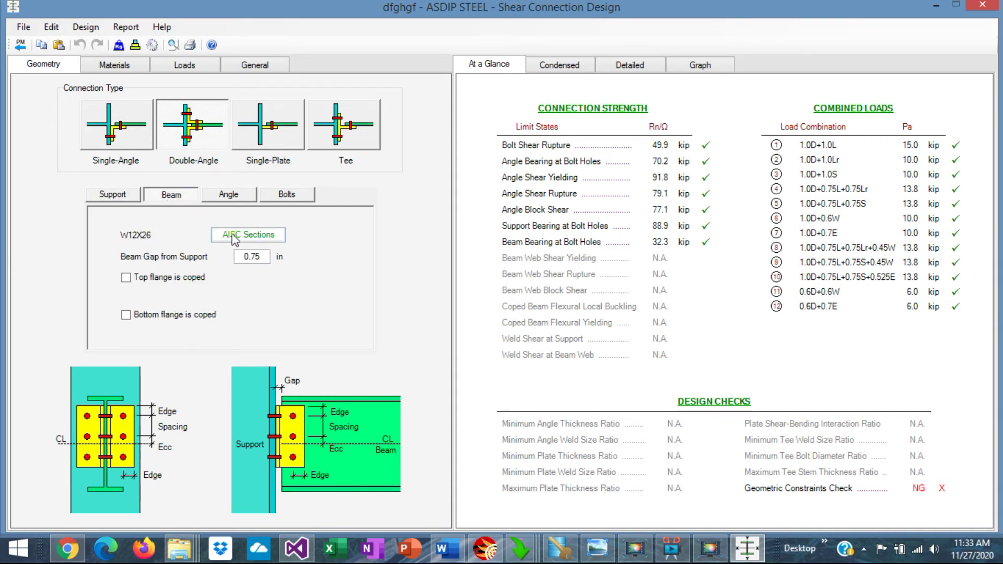
# Leave the top and bottom beam flanges uncoped and weld both angle legs to support and beam.
pyautogui.click(126, 277)
pyautogui.click(126, 315)
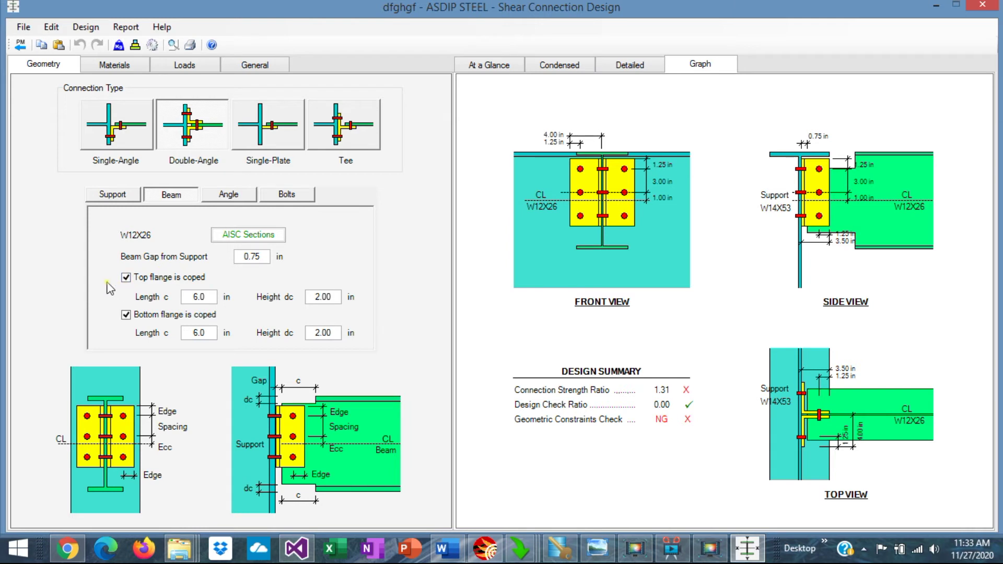
pyautogui.click(126, 277)
pyautogui.click(126, 314)
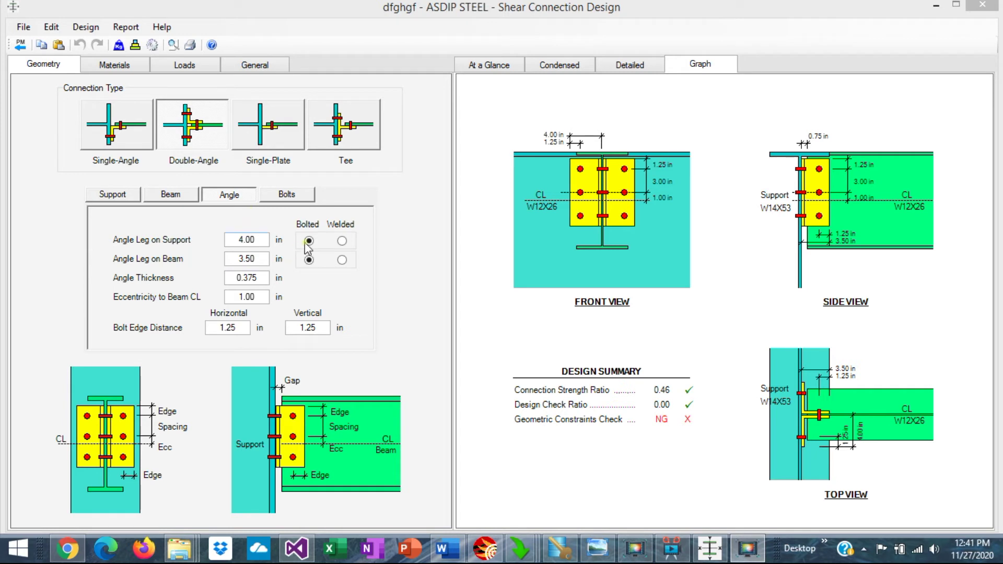
pyautogui.click(342, 241)
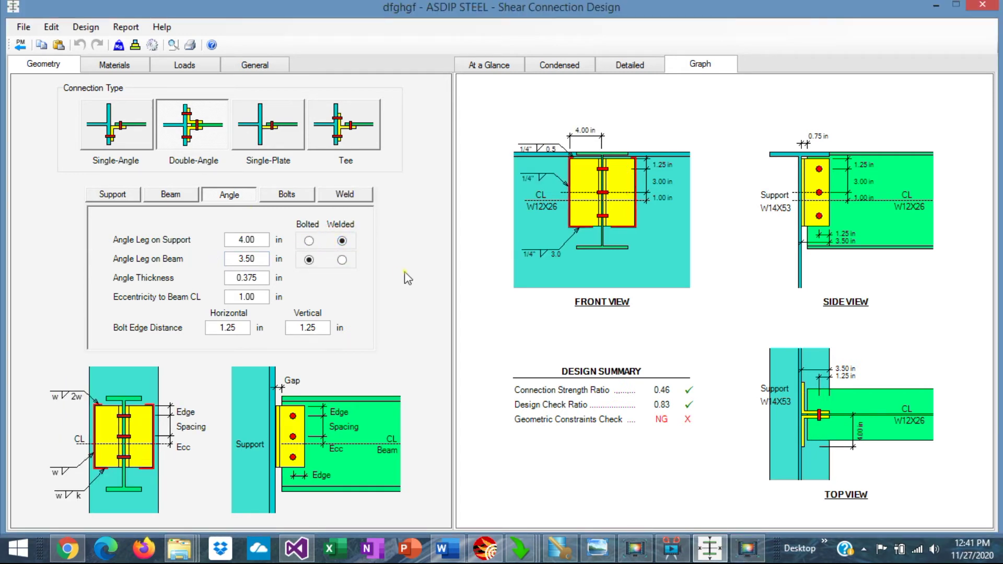
pyautogui.click(342, 261)
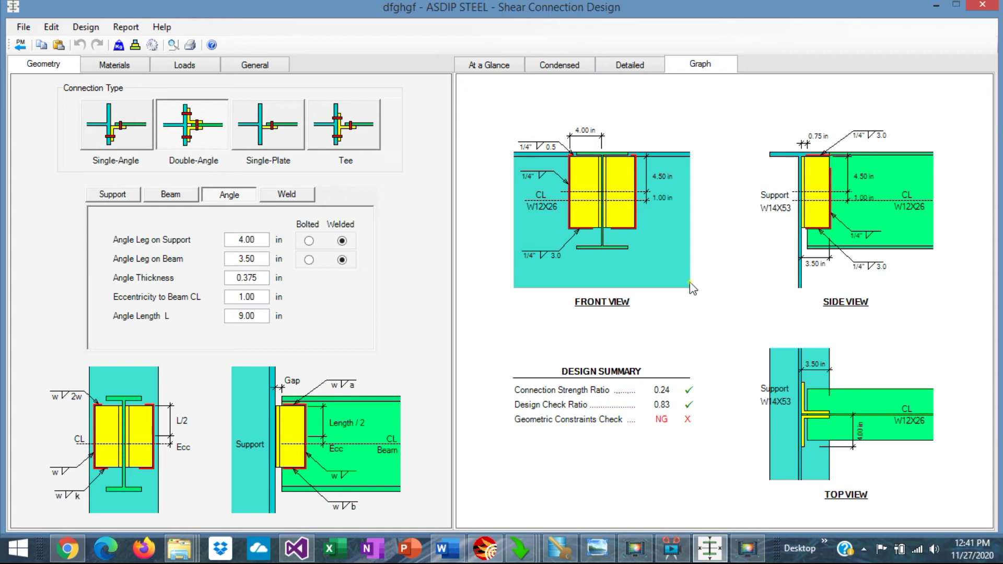
# Review the beam, angle, bolt and weld materials, then show the ASD loads (10.0 kip dead, 5.0 kip live).
pyautogui.click(115, 67)
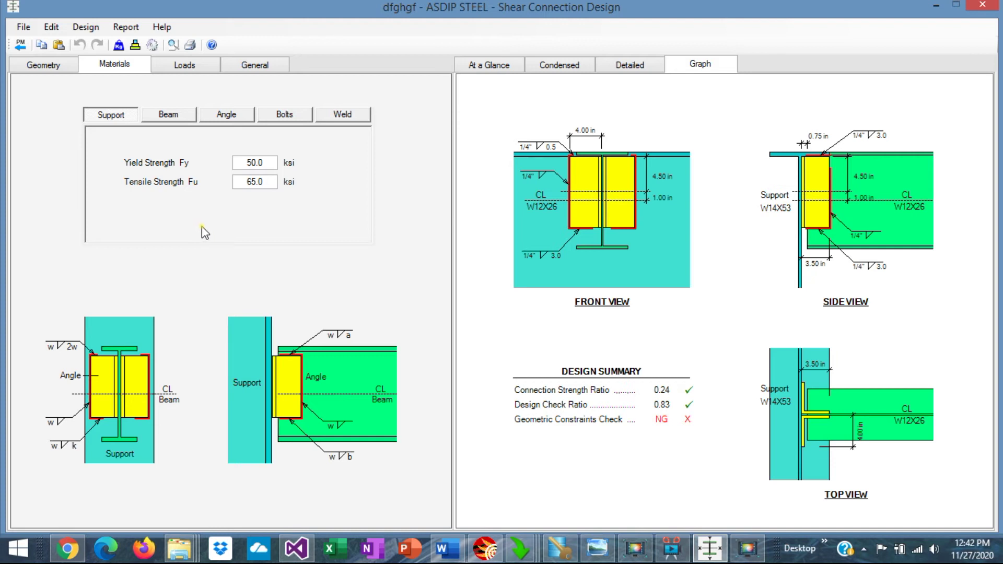
pyautogui.click(179, 120)
pyautogui.click(223, 120)
pyautogui.click(277, 119)
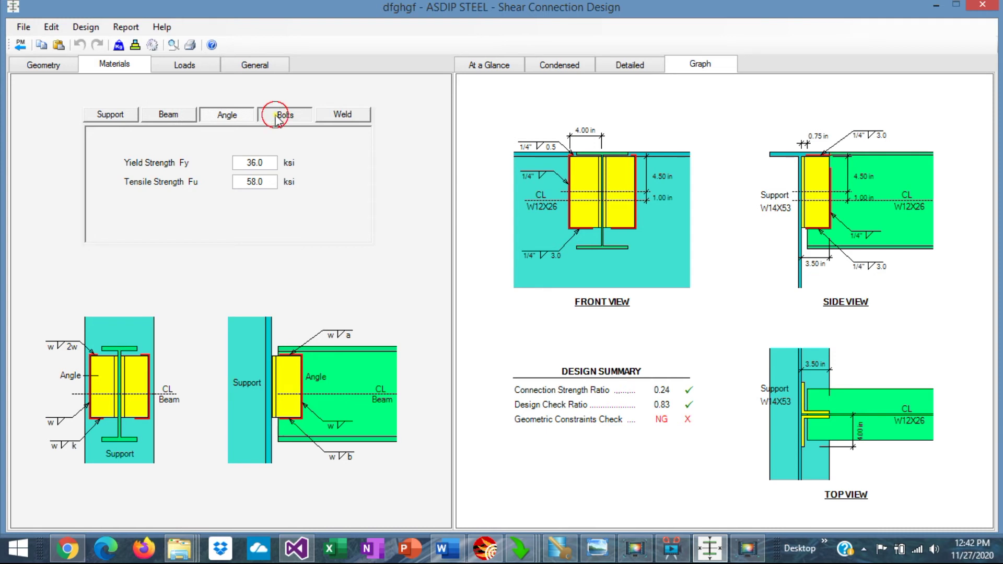
pyautogui.click(348, 117)
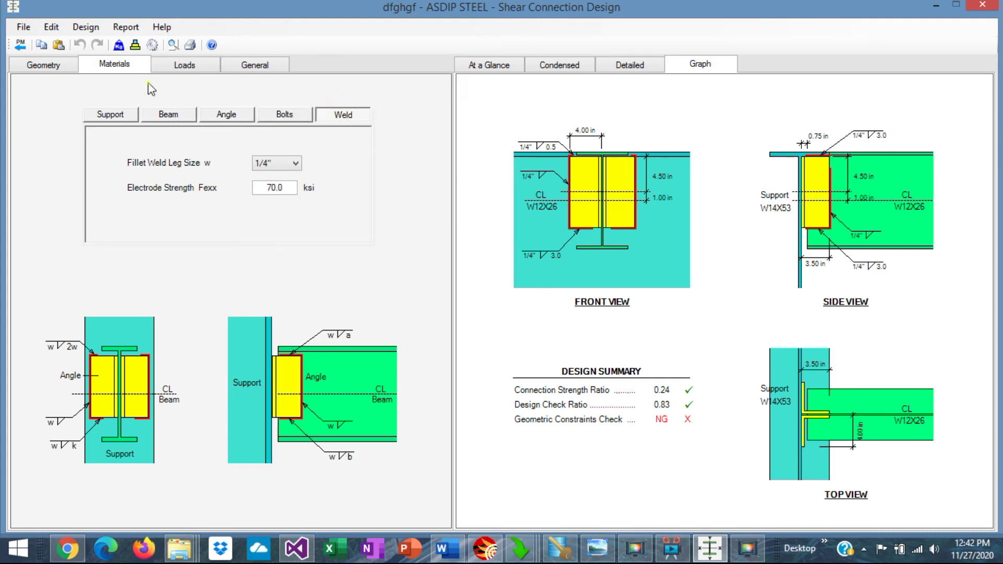
pyautogui.click(192, 64)
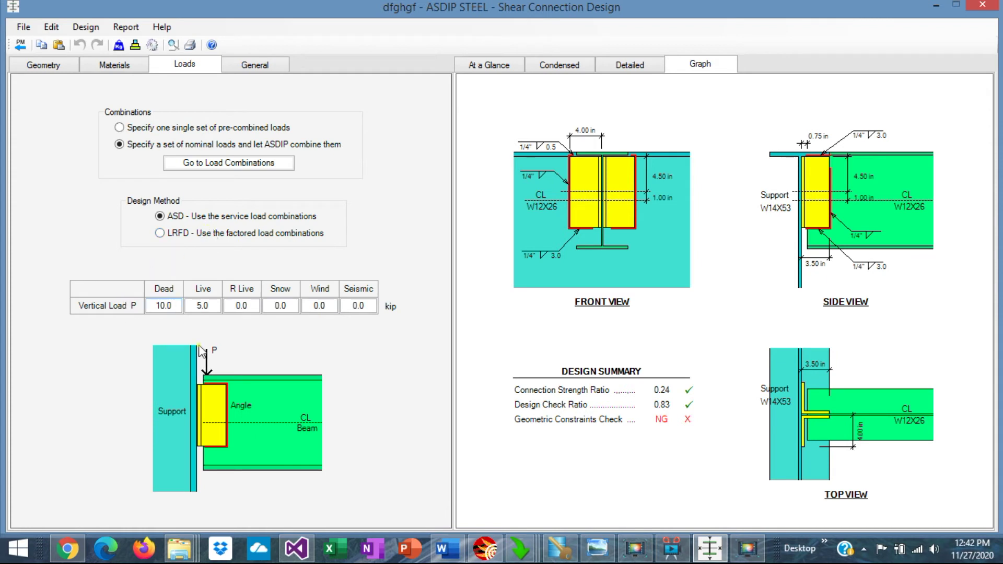
# Switch the design method to LRFD and review the at-a-glance summary and condensed report.
pyautogui.click(160, 233)
pyautogui.click(489, 65)
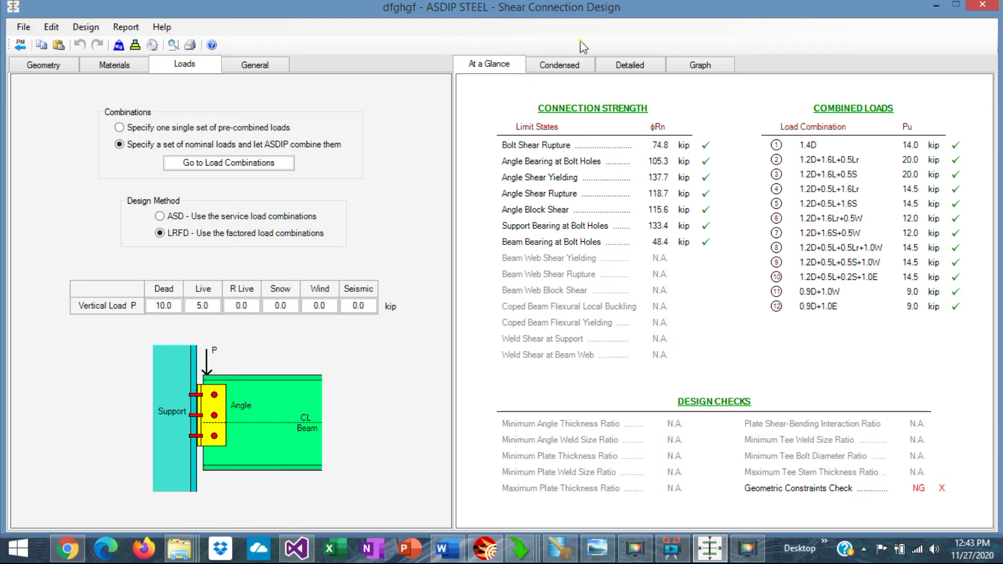
pyautogui.click(568, 69)
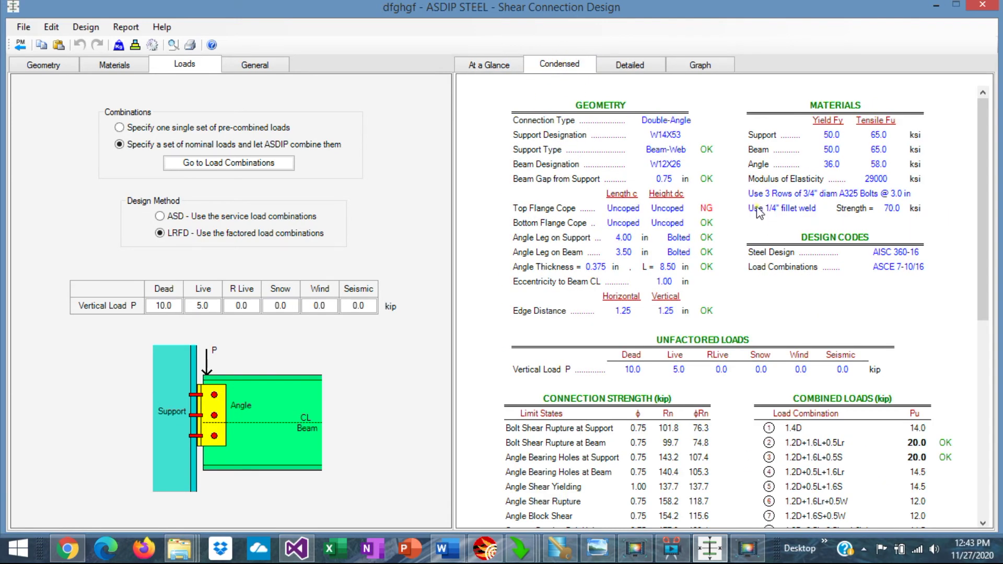
pyautogui.scroll(-3, 753, 302)
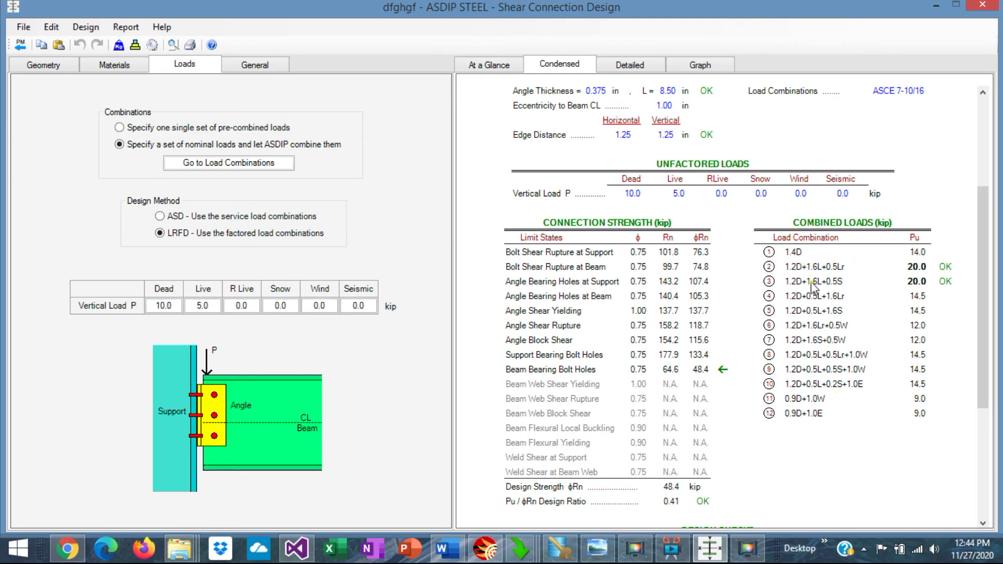
pyautogui.scroll(-5, 811, 281)
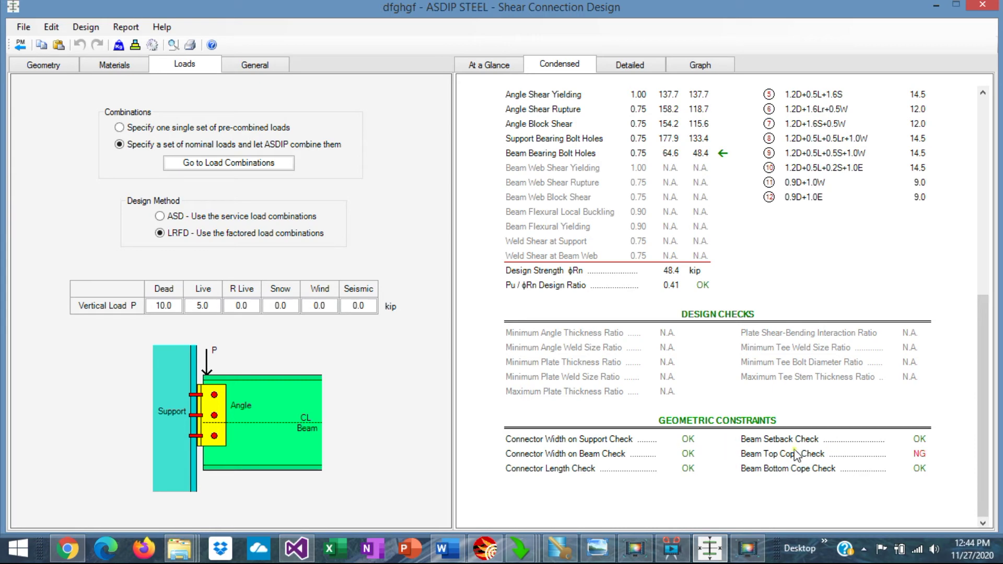
# Scroll through the detailed calculation report, then return to the drawings showing strength ratio 0.41.
pyautogui.click(630, 64)
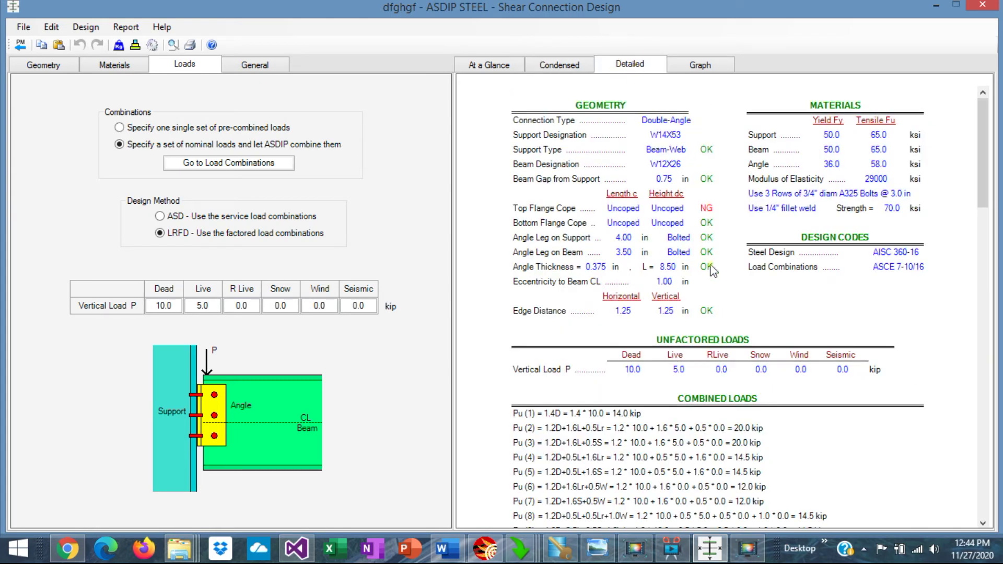
pyautogui.scroll(-3, 712, 269)
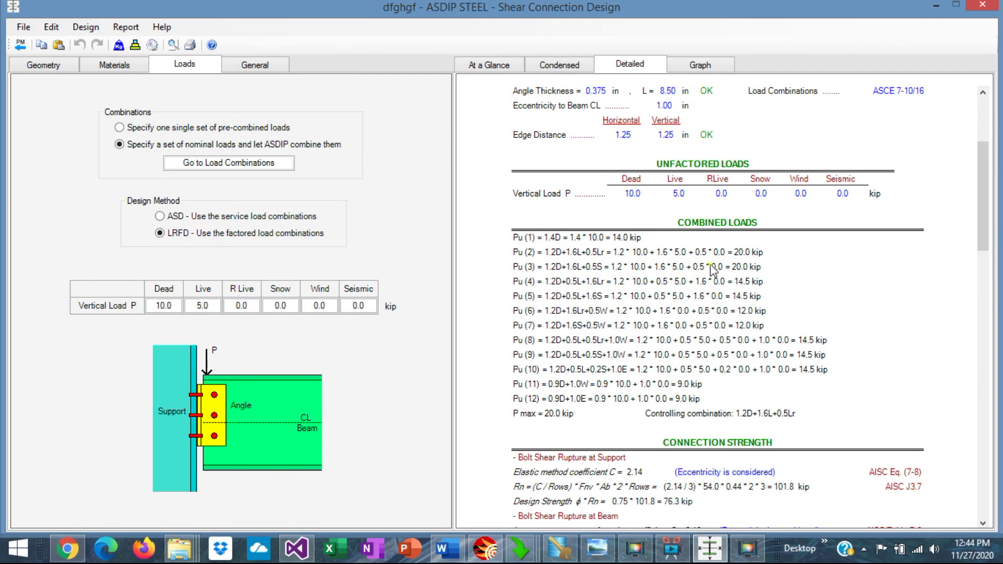
pyautogui.scroll(-2, 711, 269)
pyautogui.scroll(-3, 712, 266)
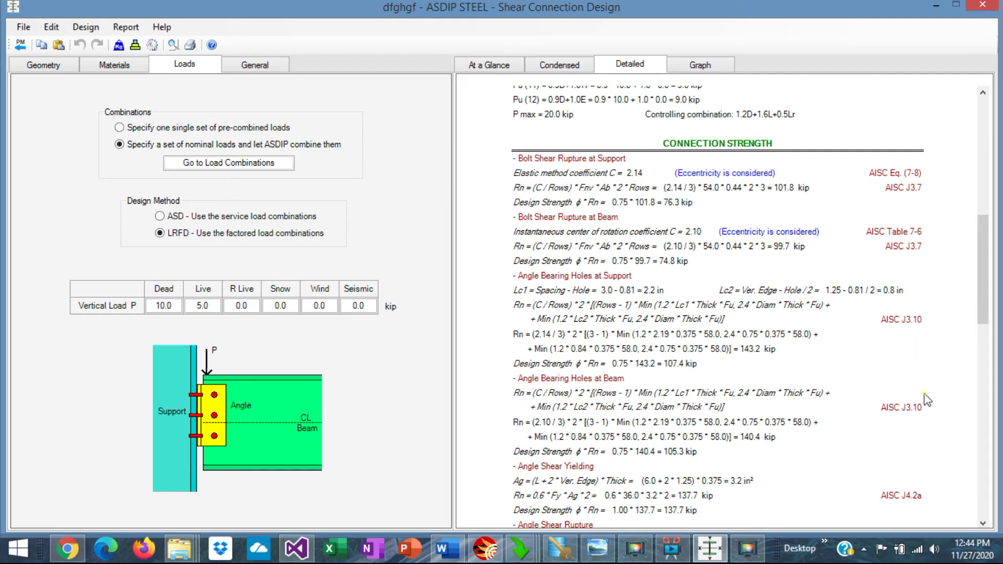
pyautogui.scroll(-12, 929, 386)
pyautogui.scroll(-2, 928, 400)
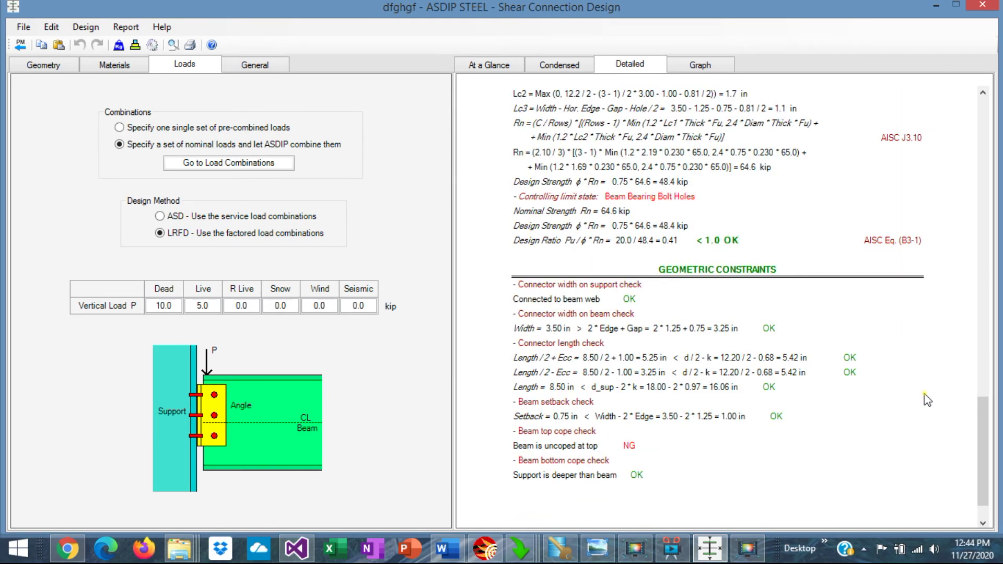
pyautogui.click(704, 68)
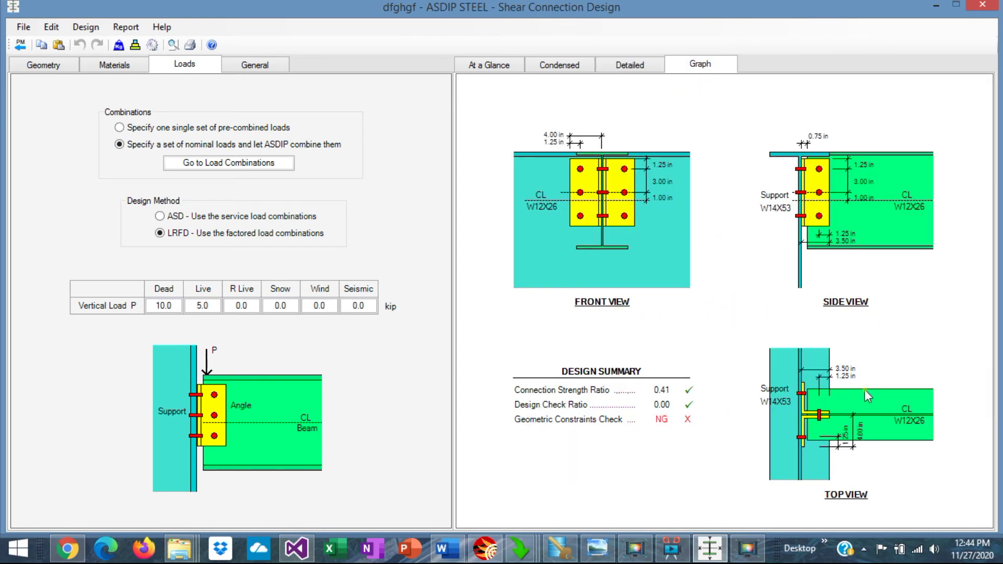
# Preview the two-page shear connection report with Ctrl+P, close it and return to the Project Manager.
pyautogui.hotkey('ctrl', 'p')
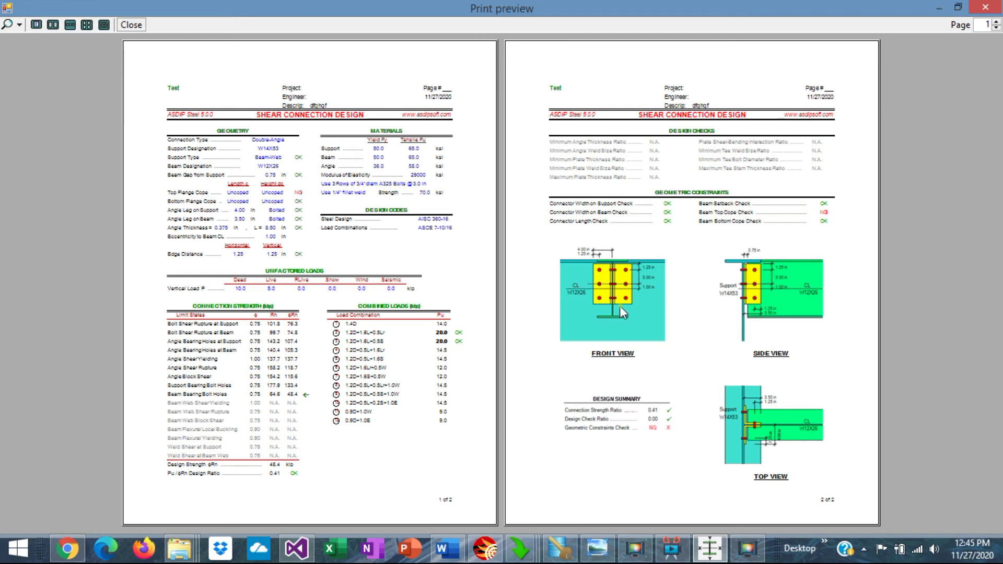
pyautogui.click(985, 7)
pyautogui.click(21, 45)
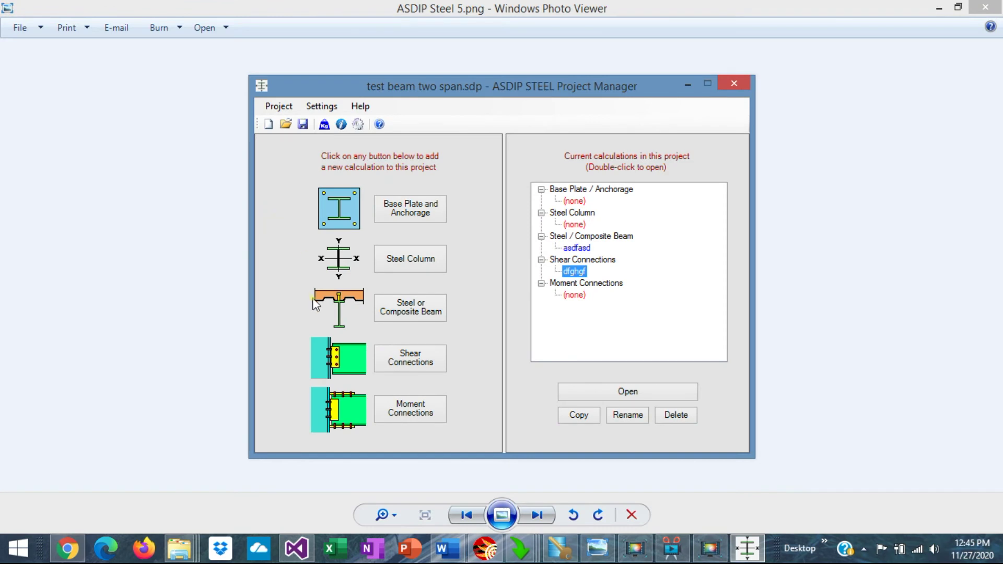
# Add a moment connection calculation named 'chgfg' and open it in the Moment Connection Design window.
pyautogui.click(413, 411)
pyautogui.write('chgfg')
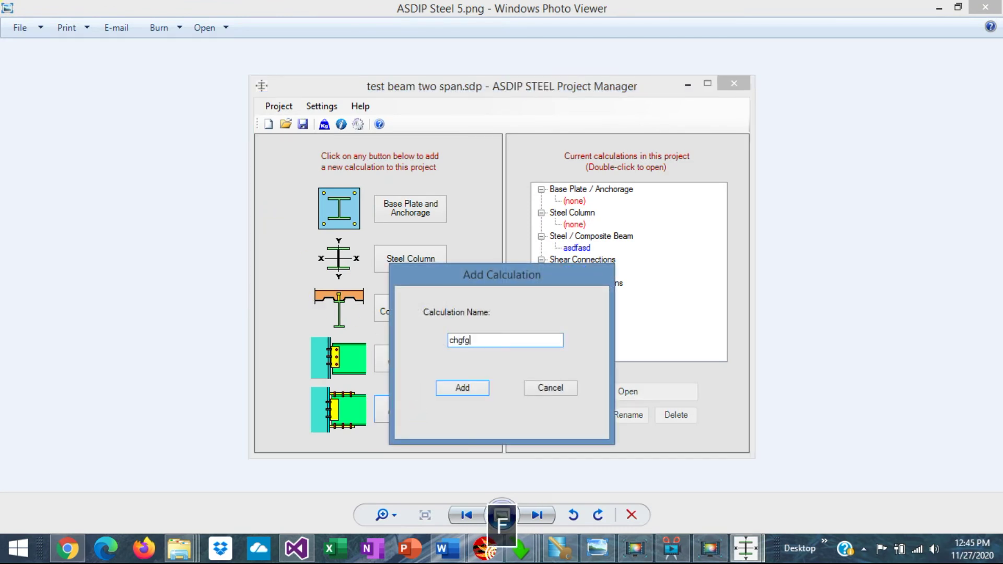
pyautogui.click(476, 389)
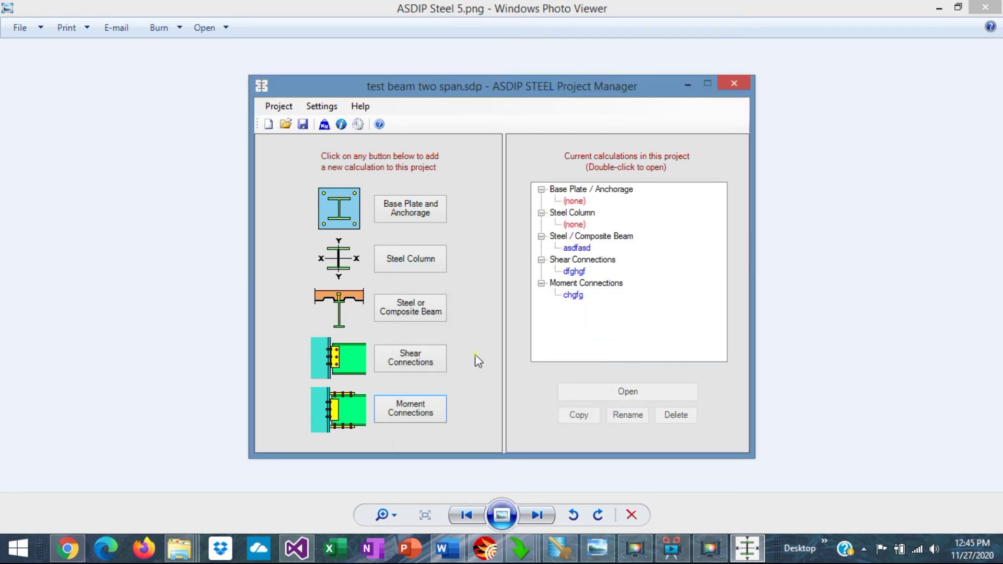
pyautogui.doubleClick(580, 297)
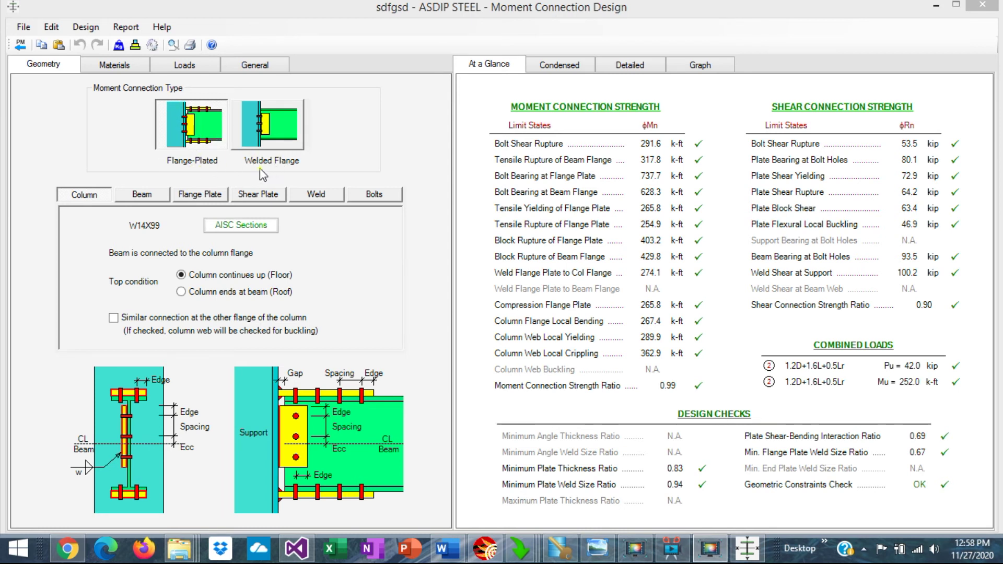
# Change the beam's shear connection from double angles to a shear plate.
pyautogui.click(249, 204)
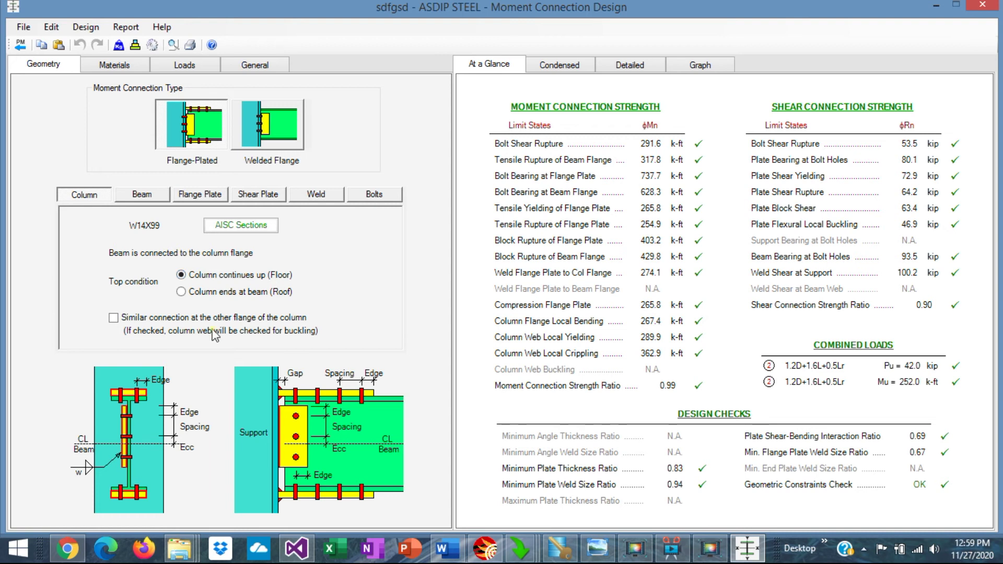
pyautogui.click(140, 198)
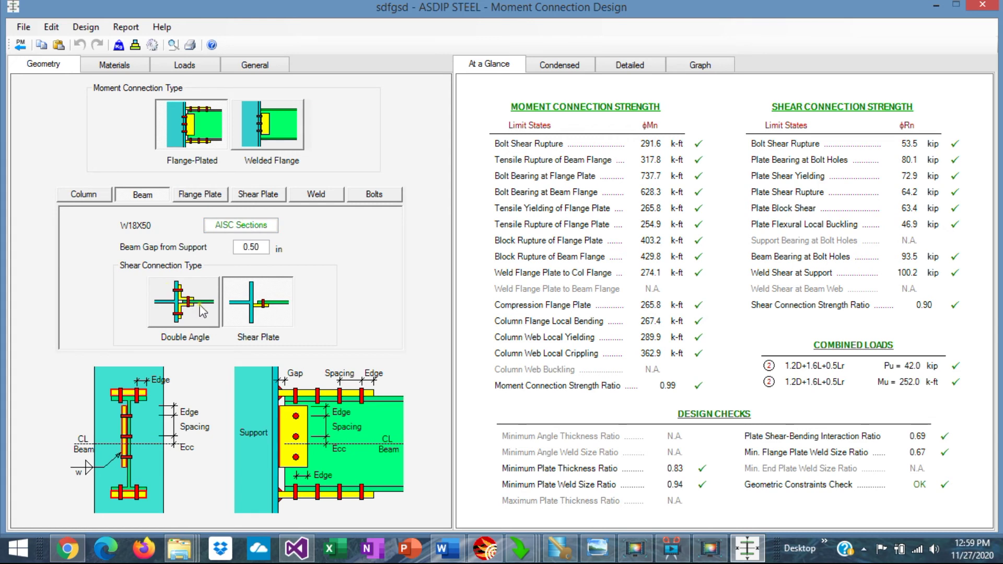
pyautogui.click(193, 318)
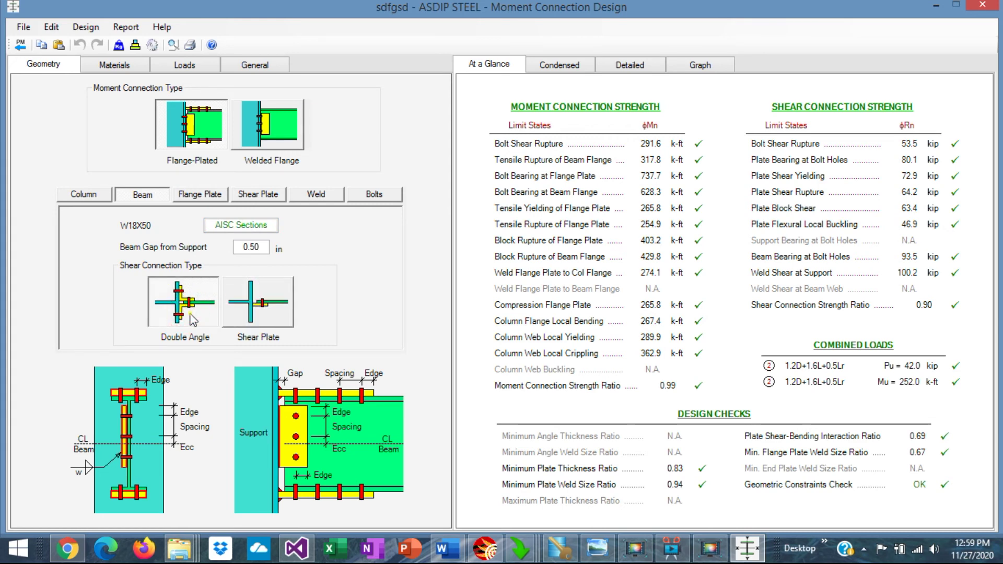
pyautogui.click(273, 313)
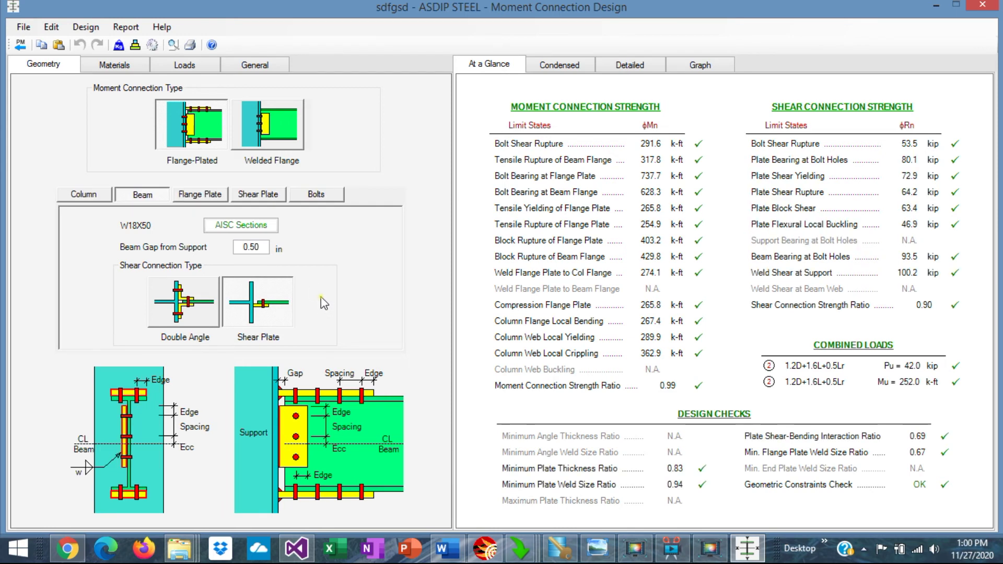
pyautogui.click(695, 67)
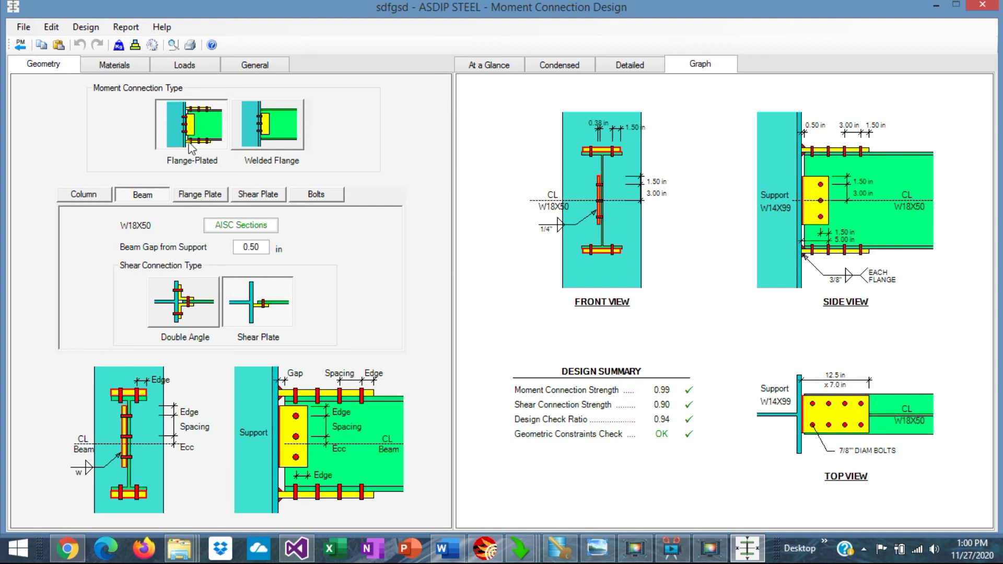
# Make the 12.5 x 7.0 in flange plates bolted with 7/8 in bolts and check the shear plate dimensions.
pyautogui.click(205, 198)
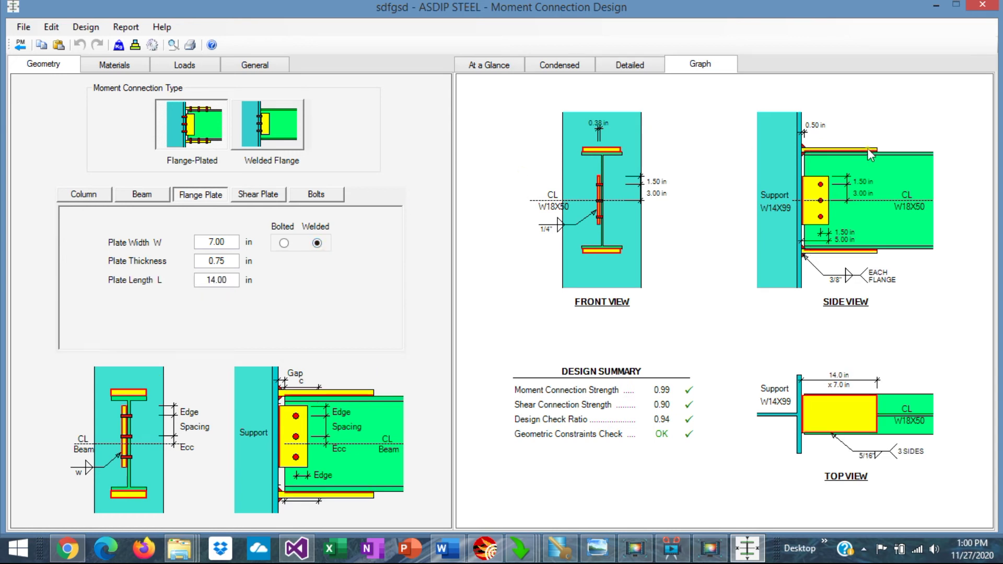
pyautogui.click(284, 243)
pyautogui.click(255, 201)
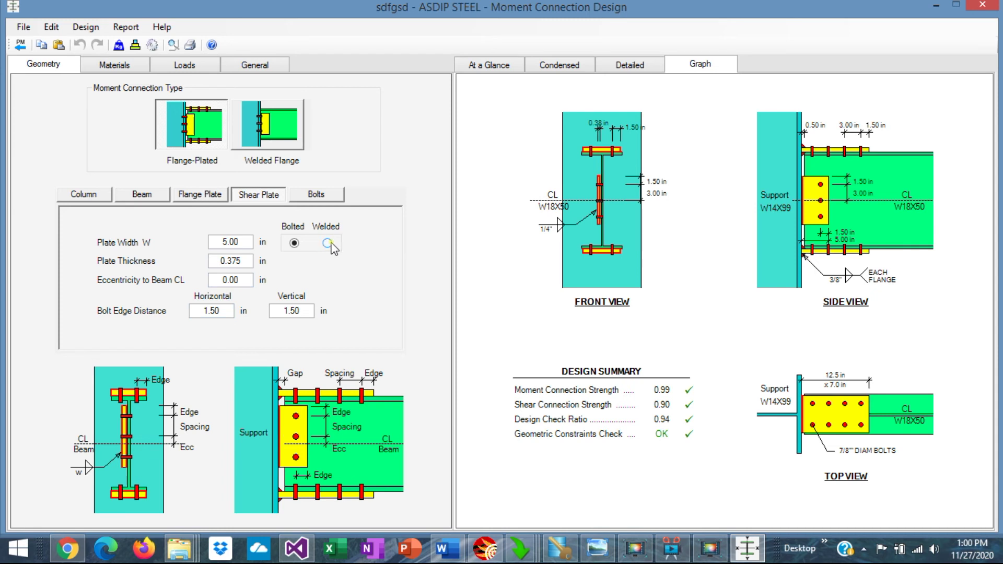
pyautogui.click(114, 66)
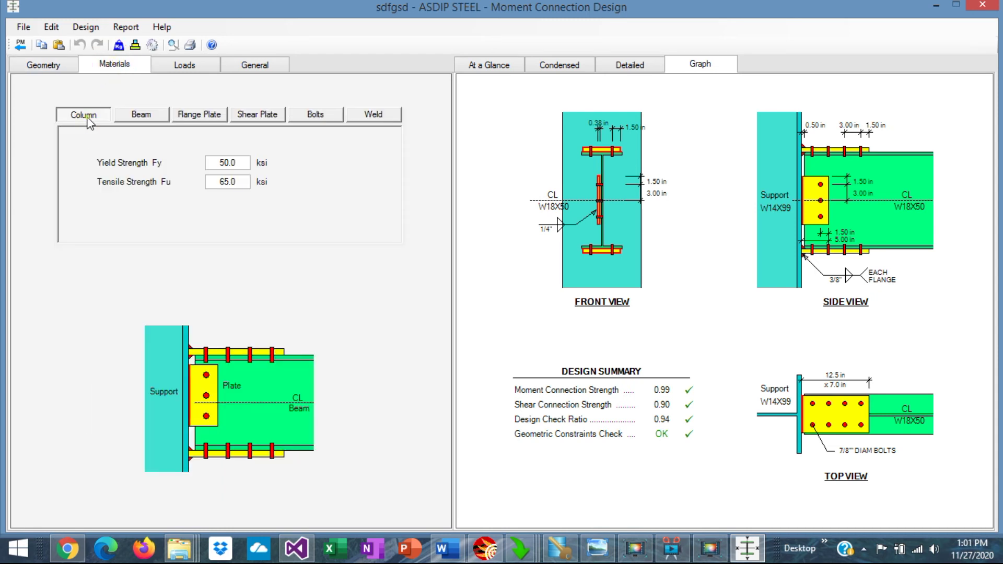
# Review beam, flange plate, shear plate, bolt and weld materials (3/8, 5/16, 1/4 in welds, 70 ksi).
pyautogui.click(136, 119)
pyautogui.click(201, 117)
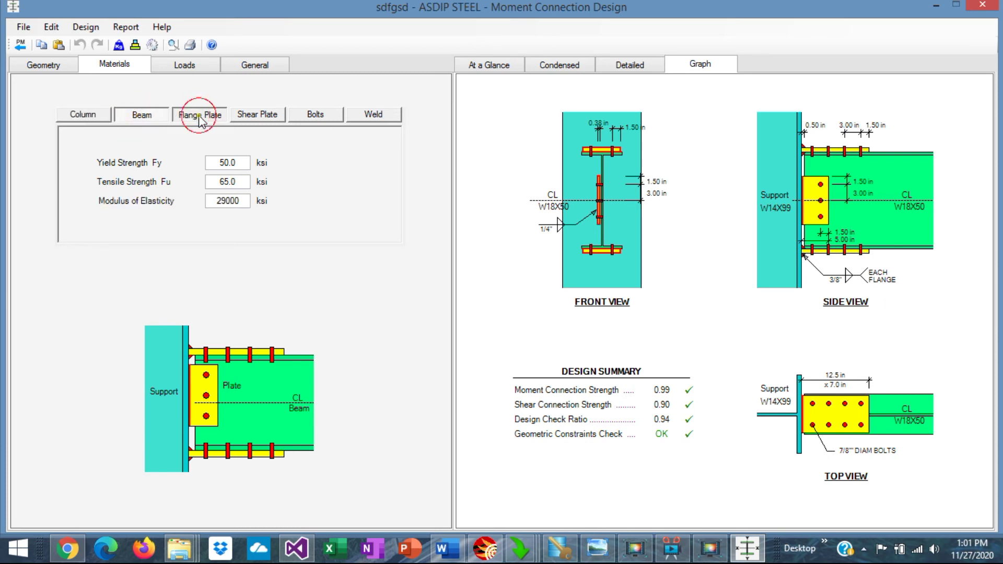
pyautogui.click(256, 120)
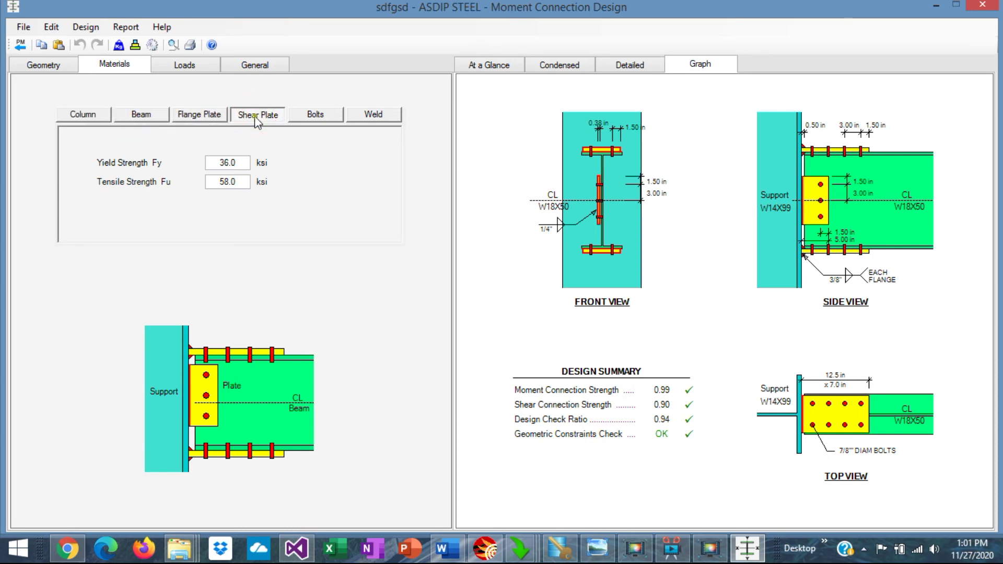
pyautogui.click(320, 117)
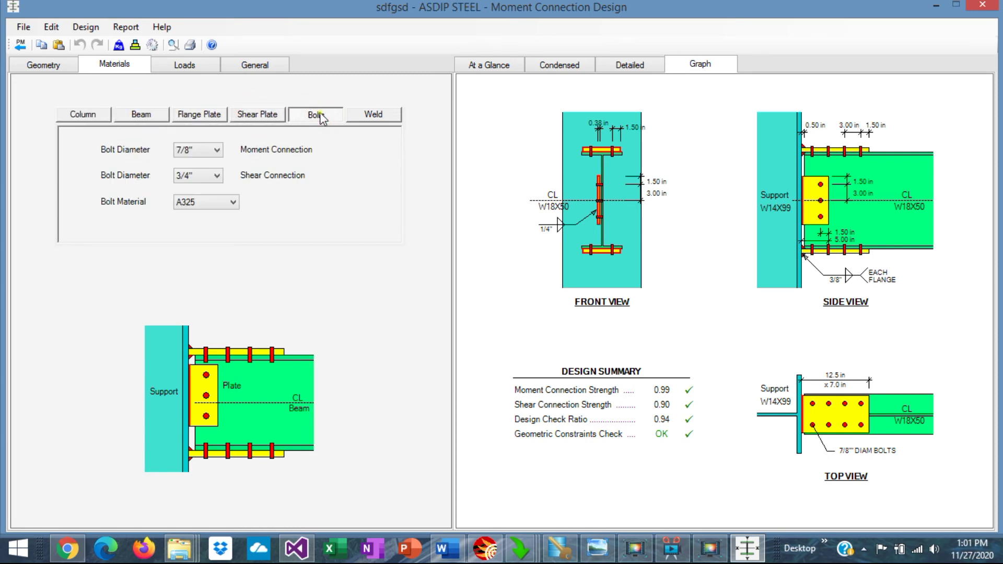
pyautogui.click(377, 119)
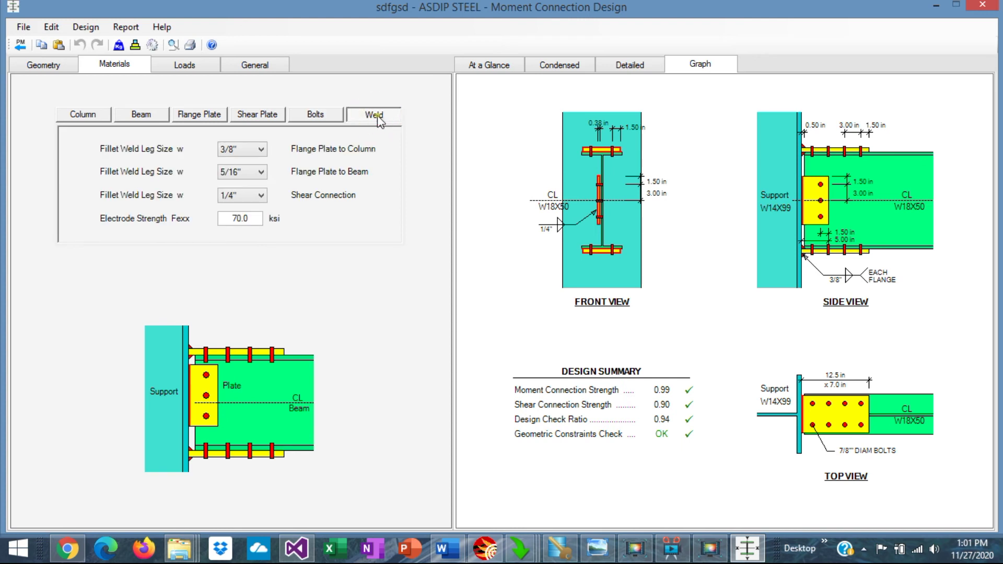
pyautogui.click(189, 70)
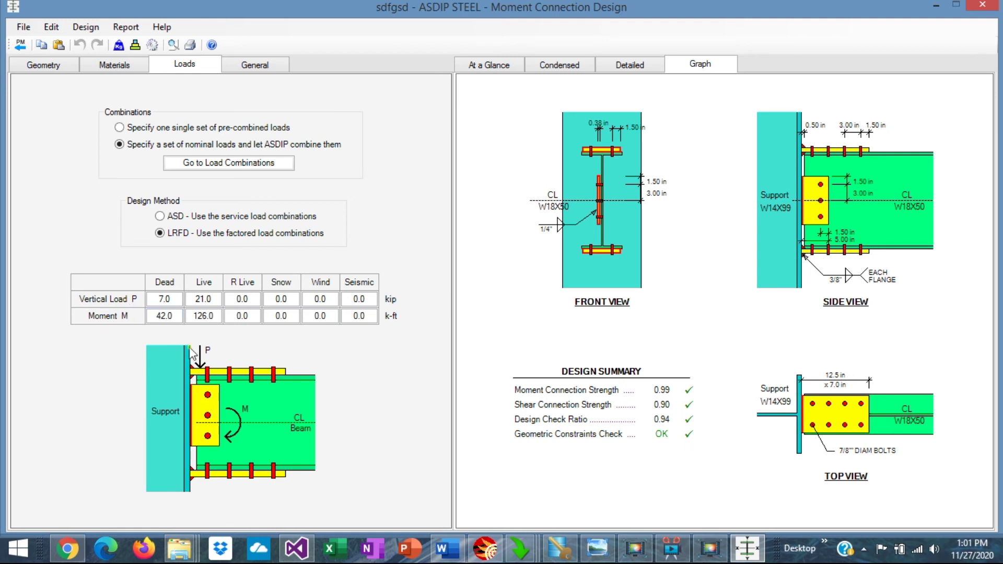
# Switch to ASD with automatically combined nominal loads and review the at-a-glance strength results.
pyautogui.click(161, 217)
pyautogui.click(121, 137)
pyautogui.click(119, 147)
pyautogui.click(491, 67)
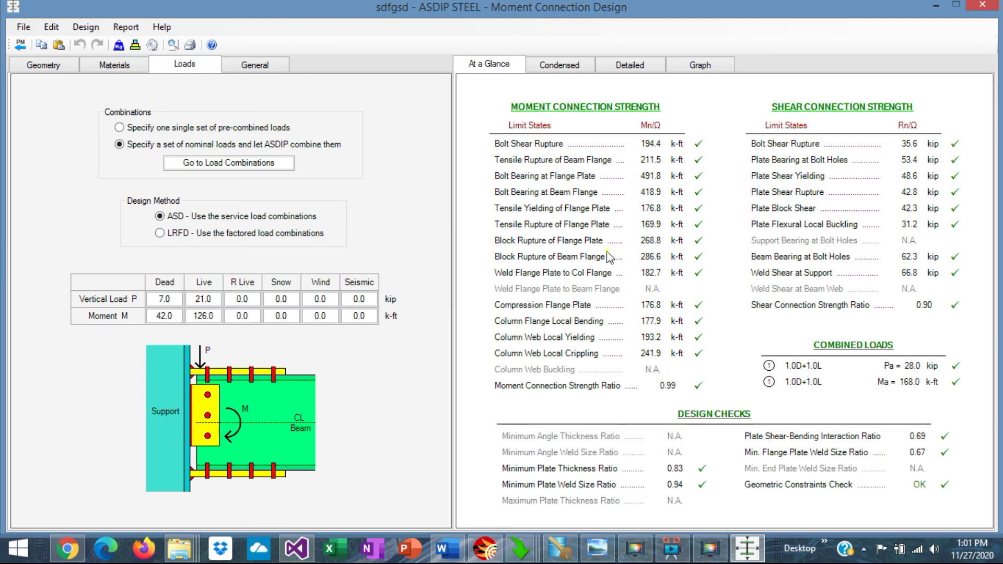
pyautogui.click(557, 67)
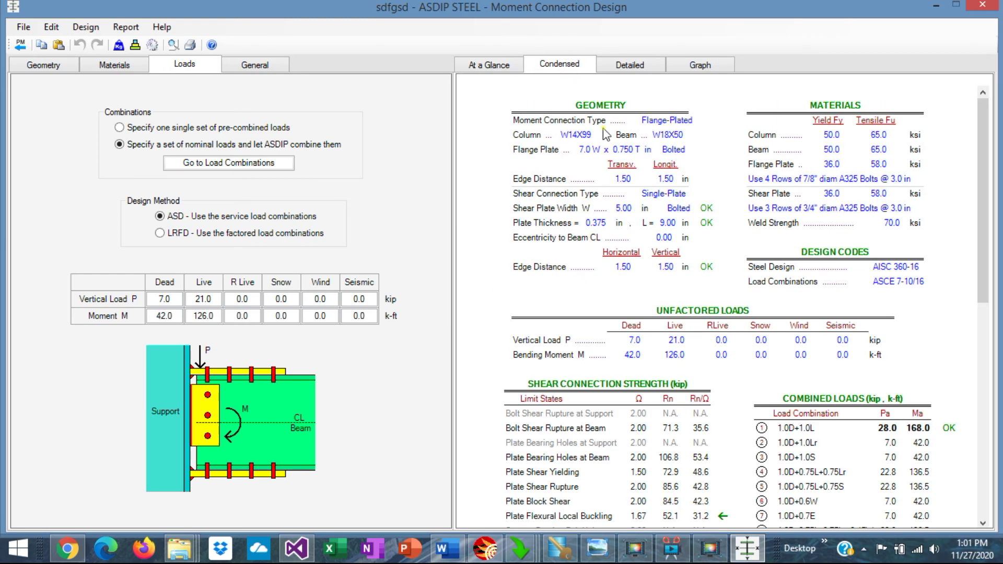
# Scroll through the condensed report (1.0D+1.0L governing), then show the detailed W14X99/W18X50 report.
pyautogui.scroll(-5, 629, 301)
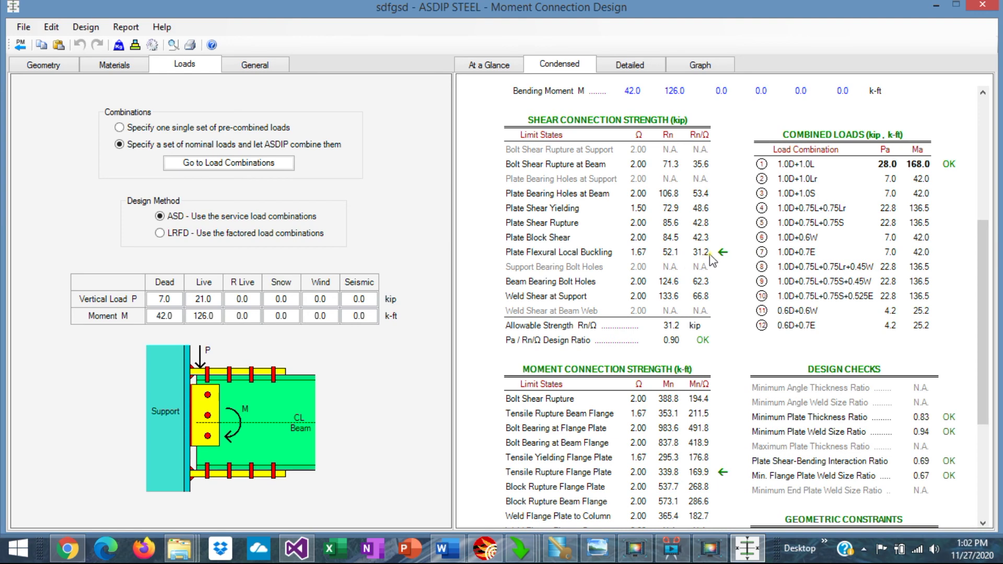
pyautogui.scroll(-2, 712, 309)
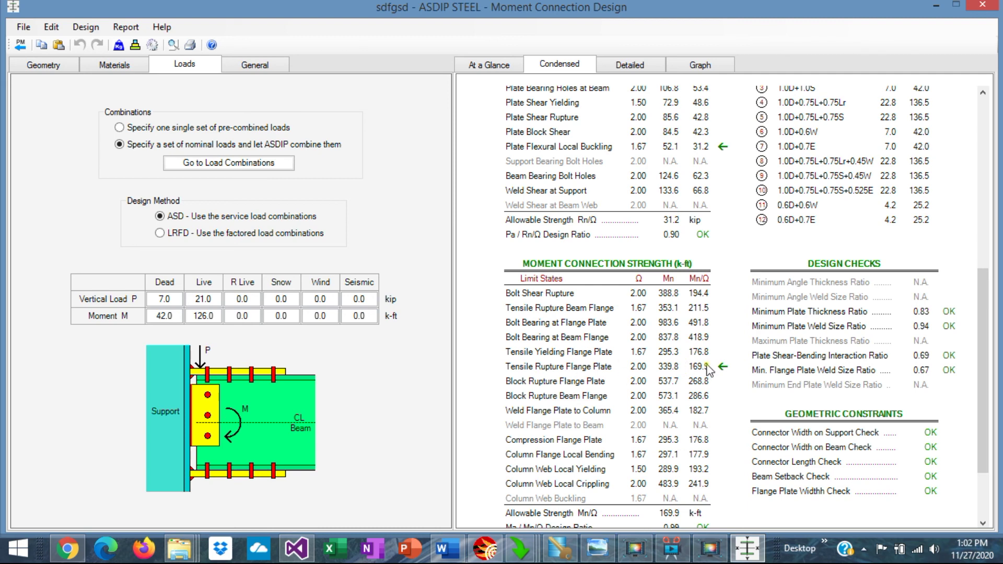
pyautogui.scroll(2, 708, 368)
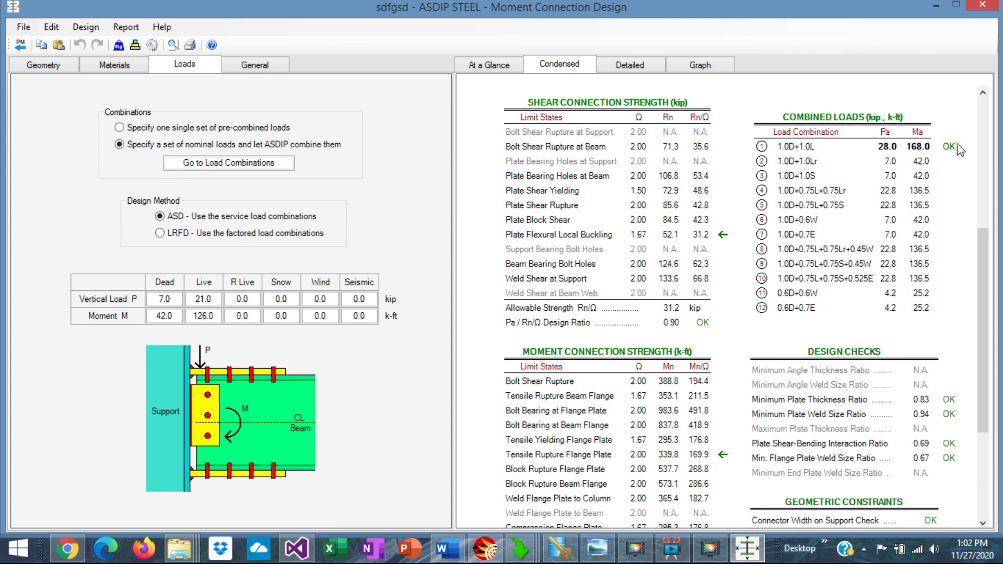
pyautogui.scroll(-4, 837, 285)
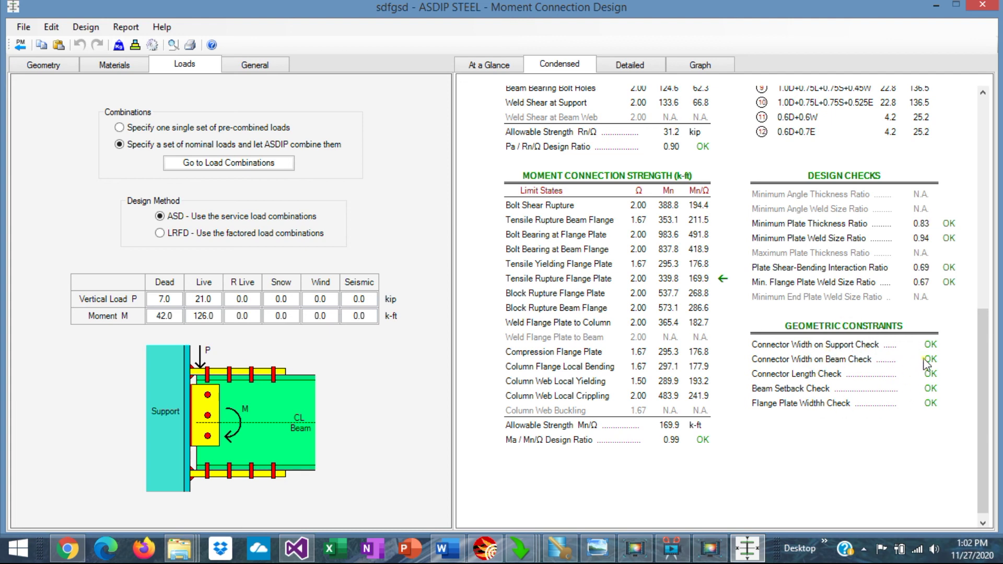
pyautogui.click(628, 67)
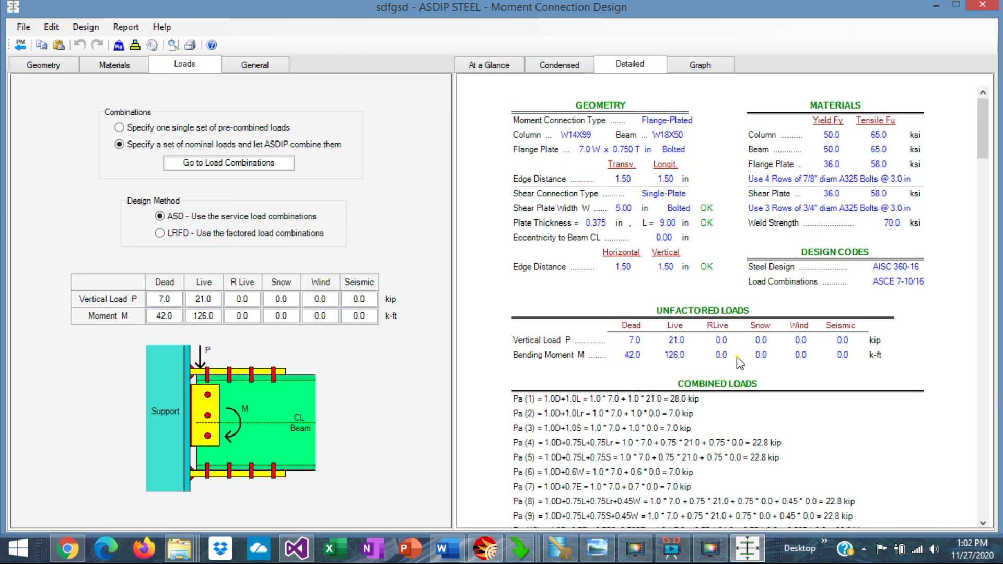
pyautogui.scroll(-5, 740, 362)
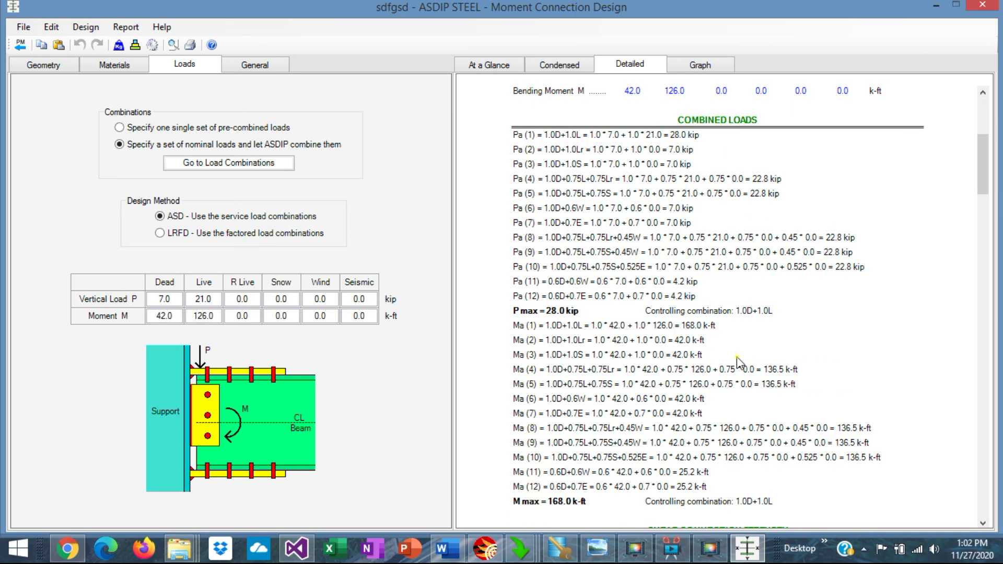
pyautogui.scroll(-7, 738, 361)
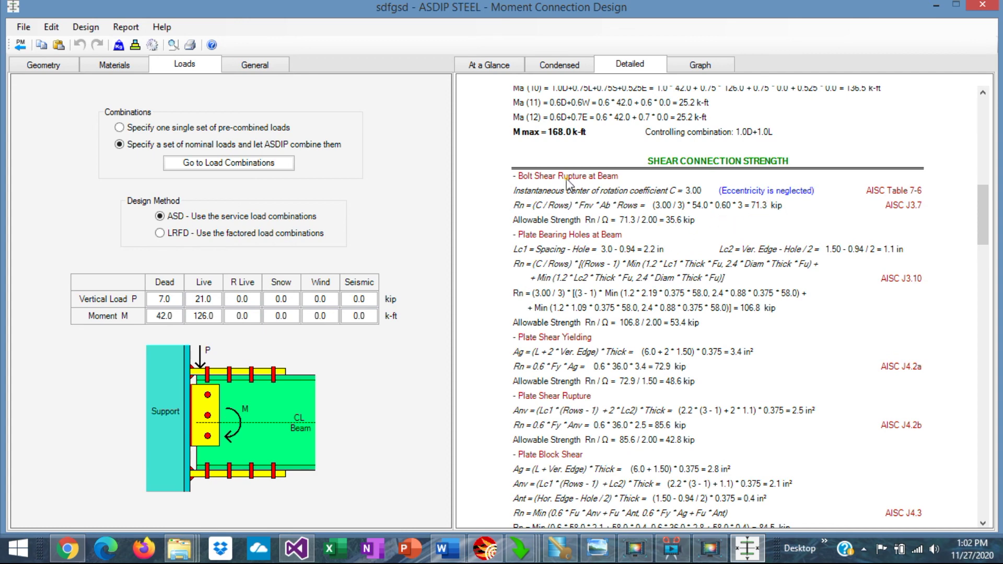
pyautogui.scroll(-2, 830, 333)
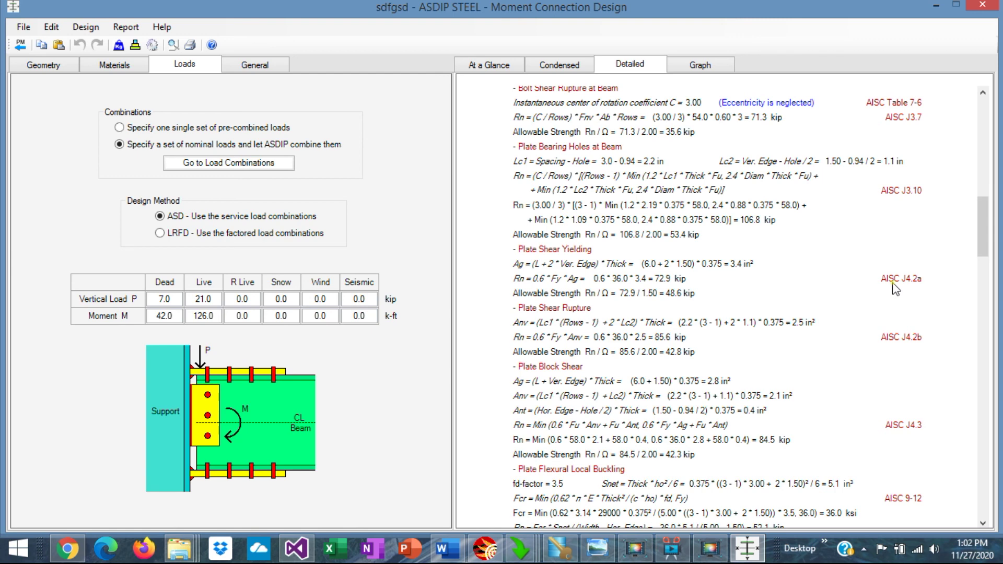
pyautogui.scroll(-8, 825, 325)
pyautogui.scroll(-6, 824, 325)
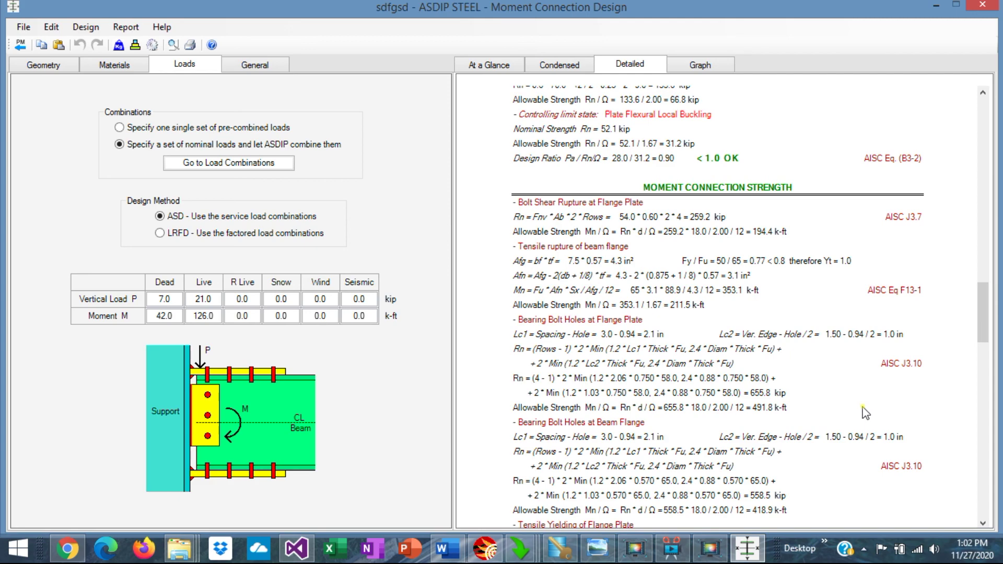
pyautogui.scroll(-15, 865, 413)
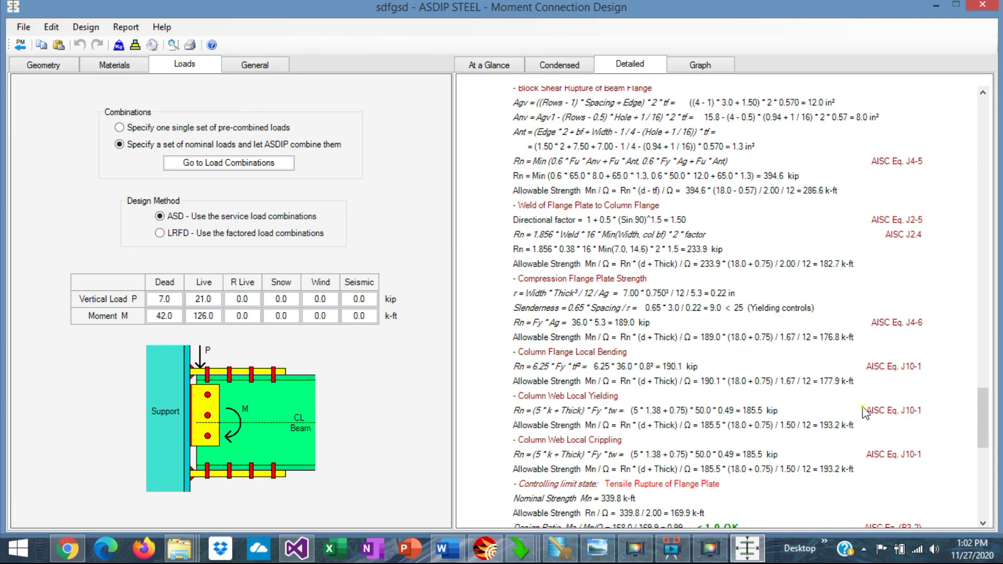
pyautogui.scroll(-8, 864, 413)
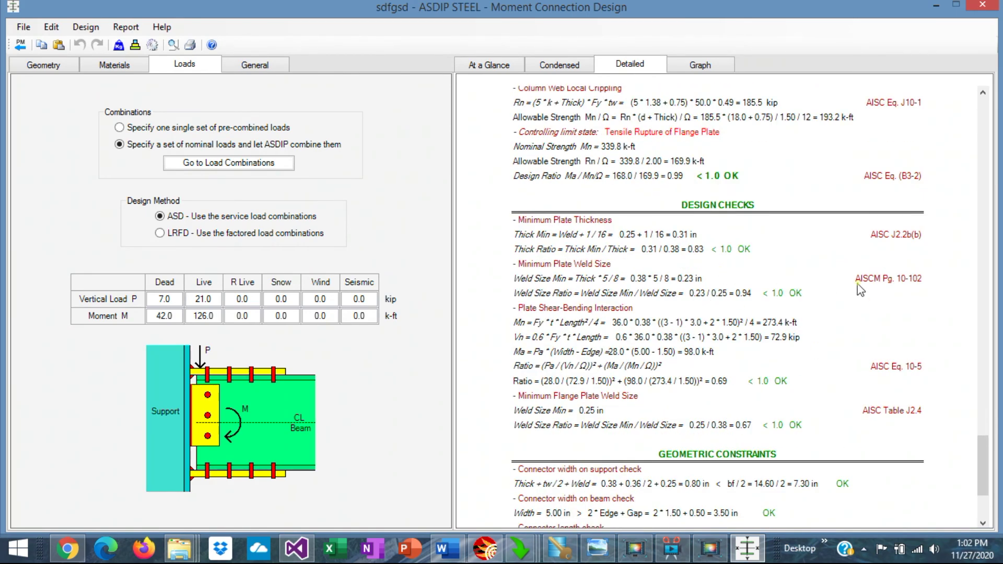
pyautogui.scroll(-4, 852, 329)
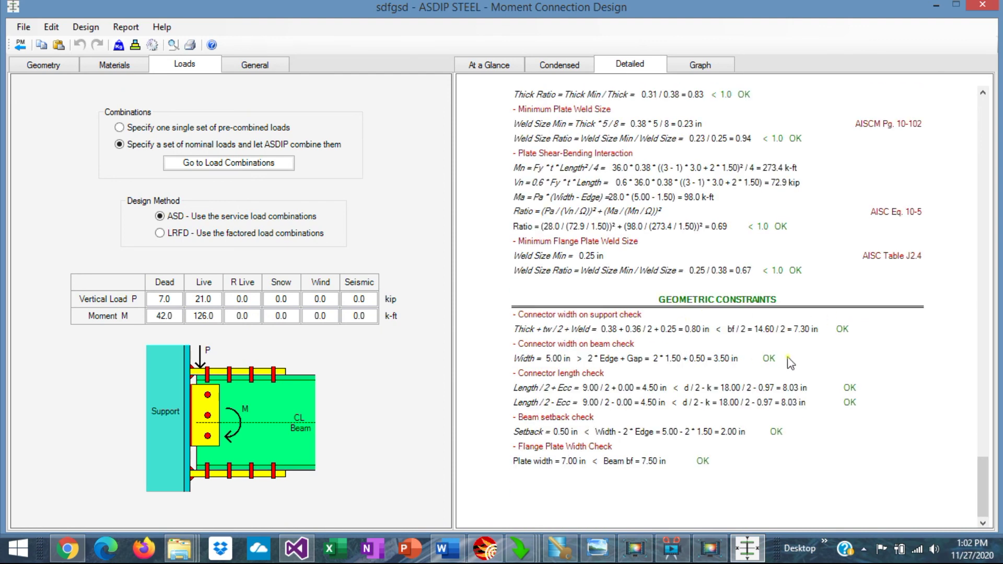
pyautogui.click(701, 67)
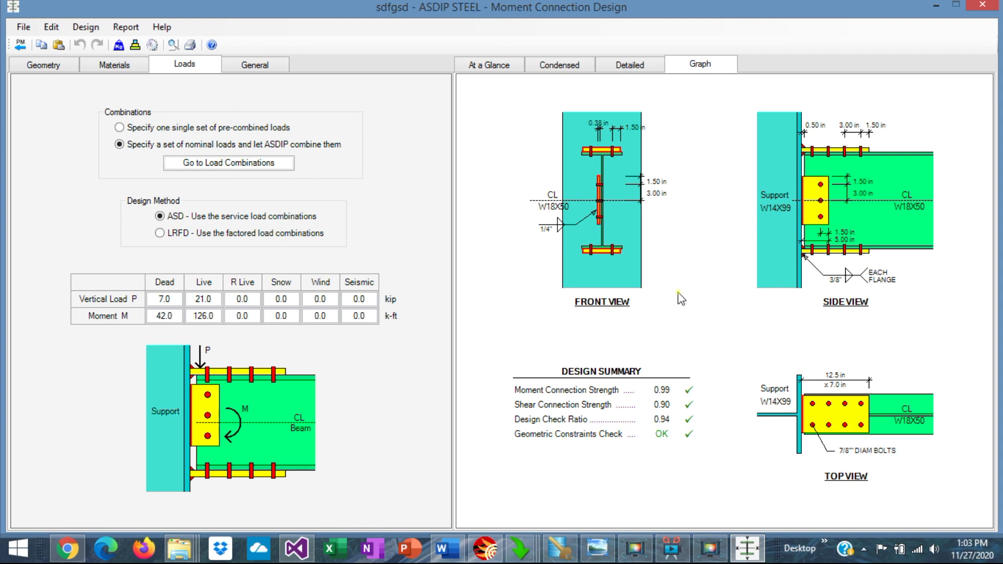
# Print-preview the three-page moment connection report through its drawings page, then close the preview.
pyautogui.hotkey('ctrl', 'p')
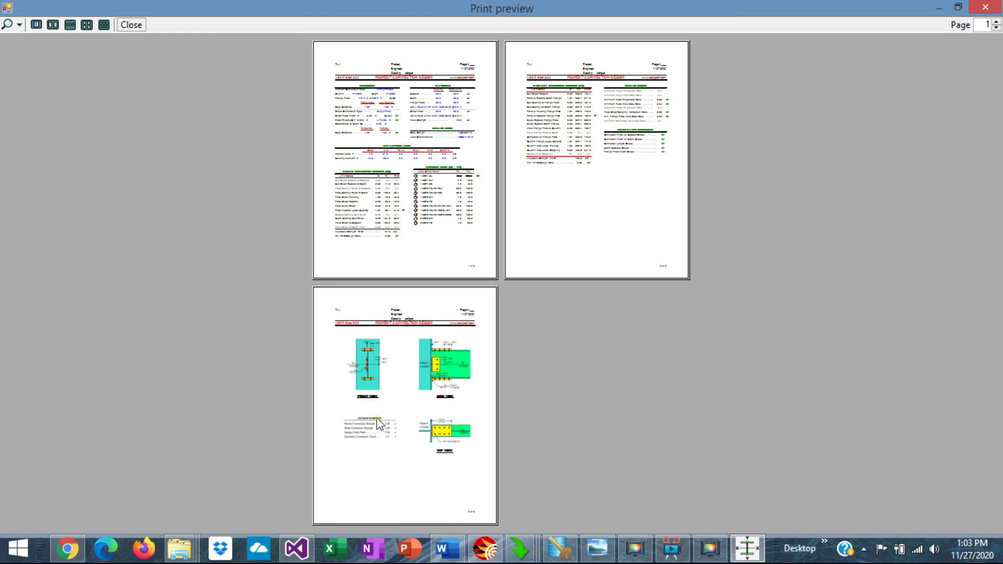
pyautogui.click(939, 7)
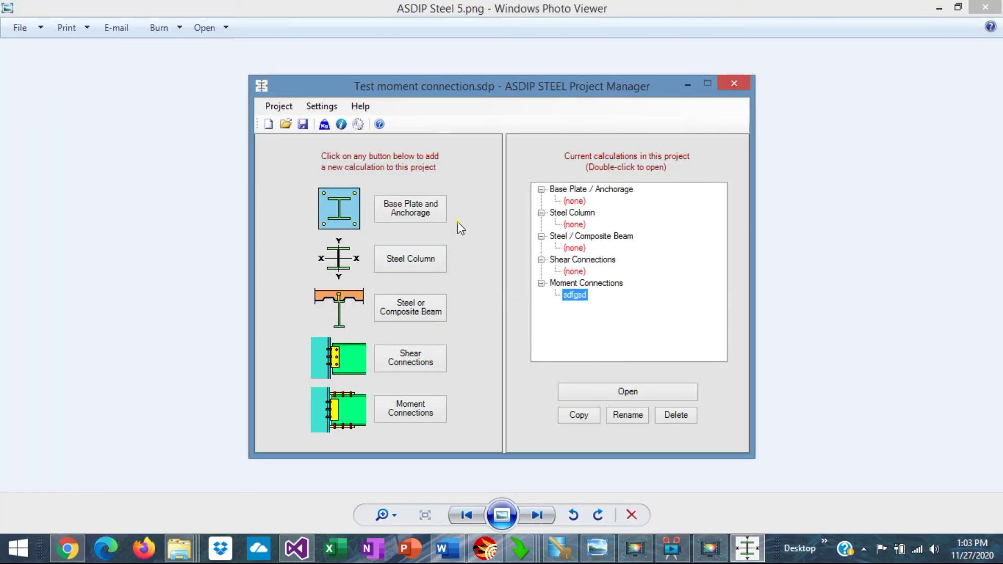